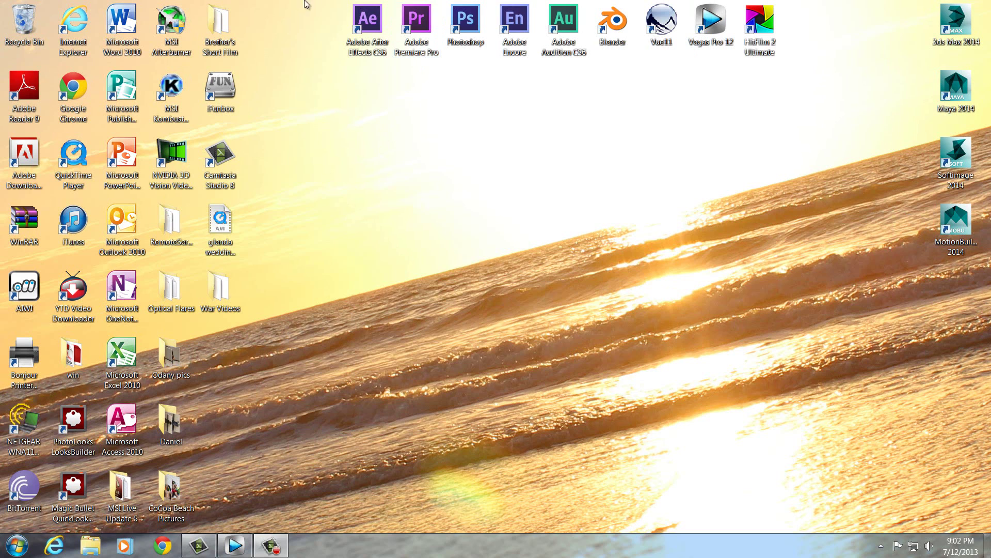
# - Switch to Vegas Pro and import all the clips from the War Videos folder on the desktop into the project media
pyautogui.click(227, 551)
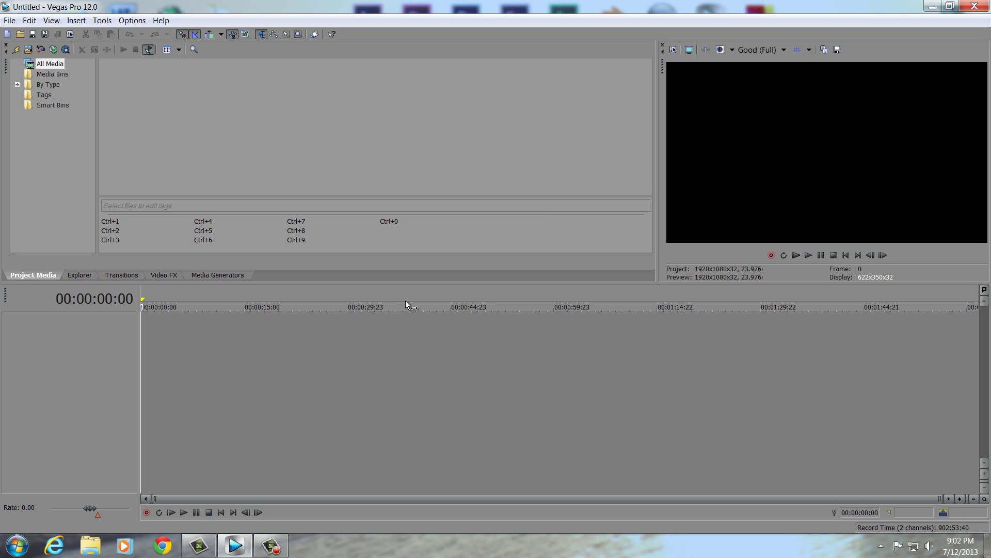
pyautogui.rightClick(174, 112)
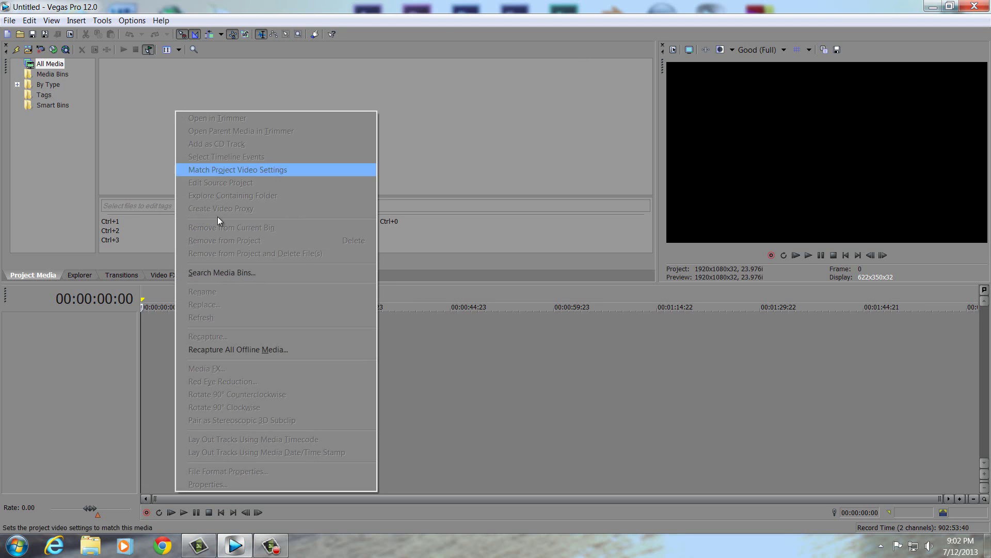
pyautogui.click(135, 137)
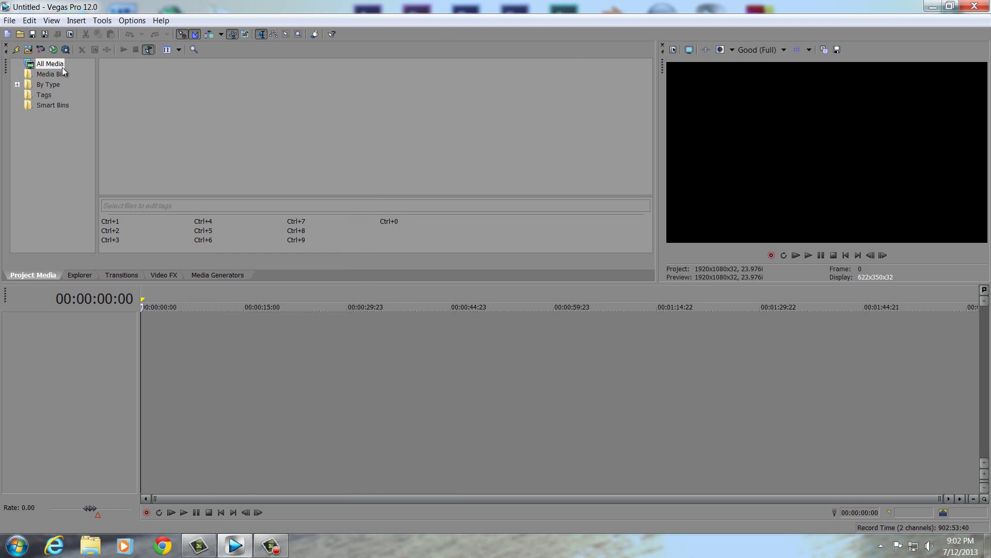
pyautogui.click(29, 49)
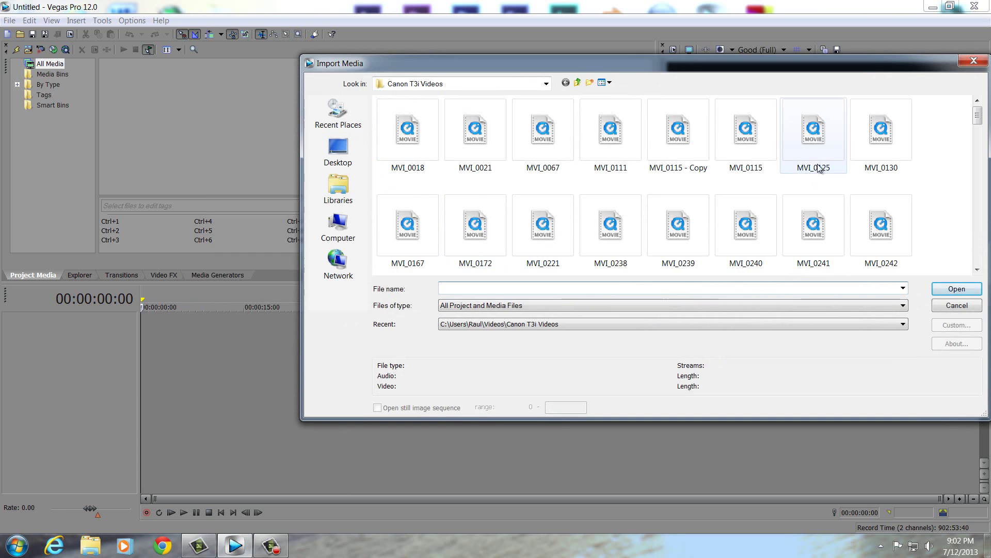
pyautogui.click(343, 158)
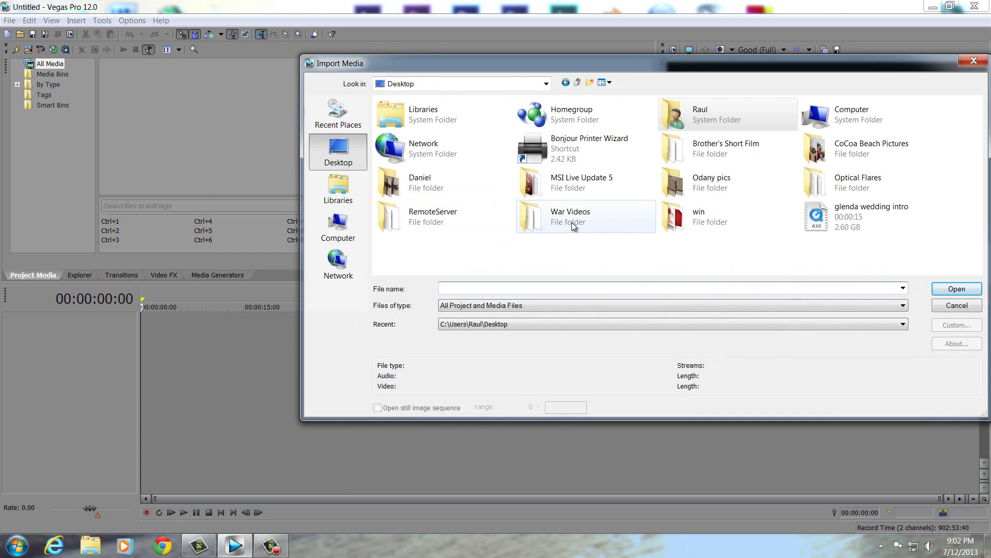
pyautogui.doubleClick(572, 222)
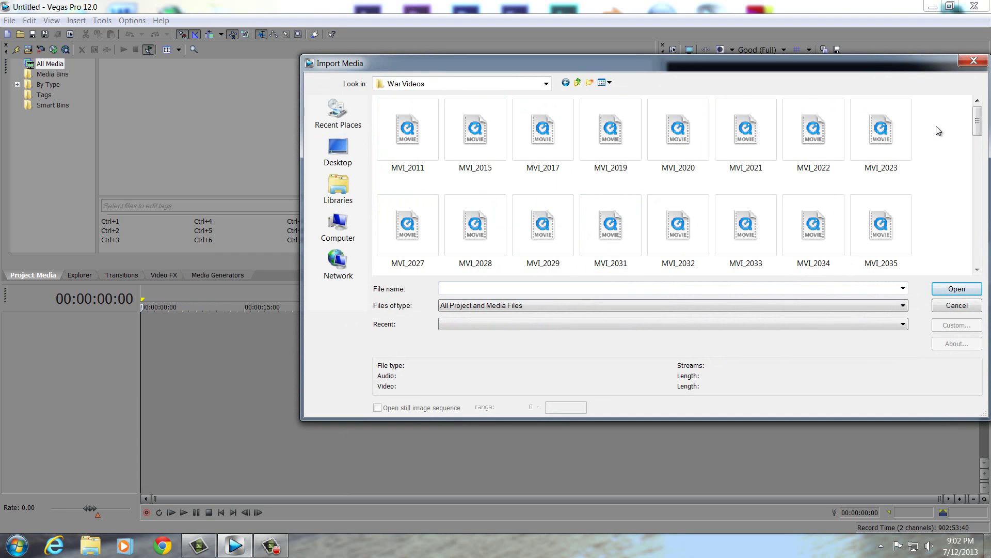
pyautogui.moveTo(939, 130); pyautogui.dragTo(382, 344)
pyautogui.click(950, 289)
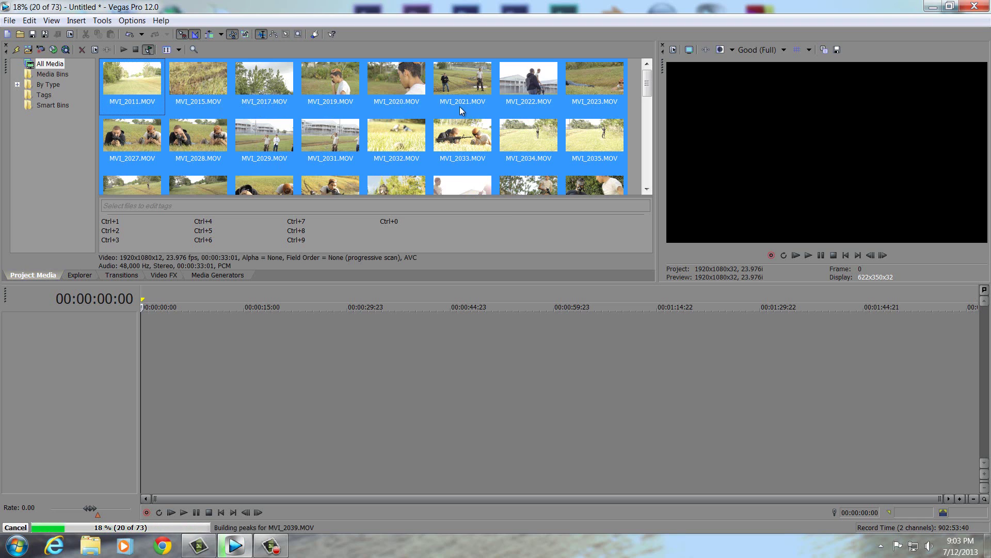
pyautogui.click(631, 98)
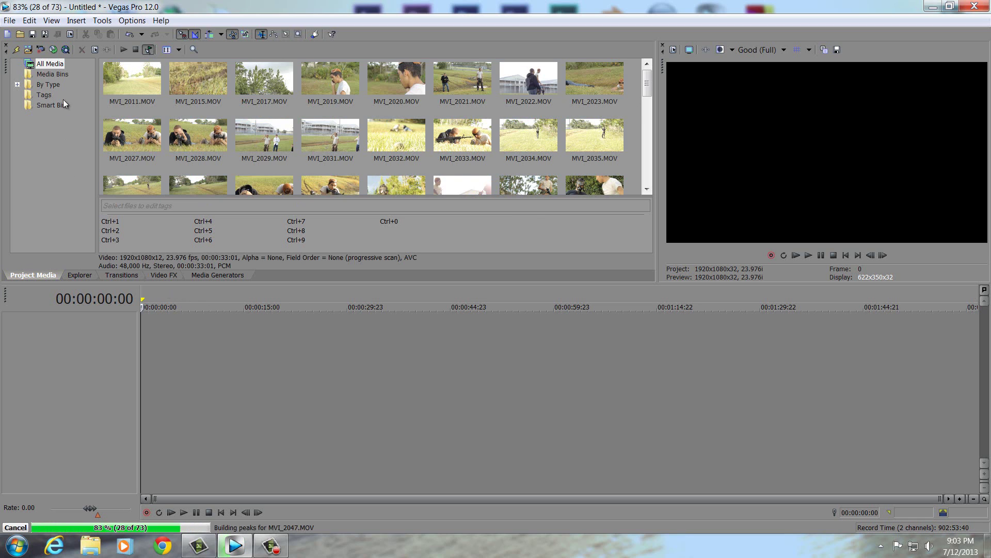
# - Expand the By Type media folder, check its Audio category and display the Video category
pyautogui.click(48, 84)
pyautogui.doubleClick(48, 84)
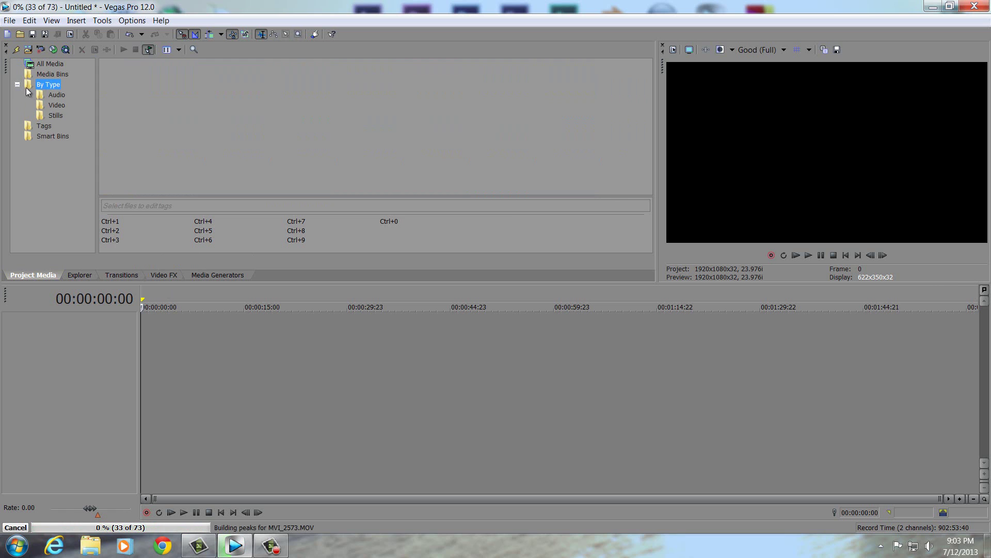
pyautogui.click(52, 105)
pyautogui.click(58, 96)
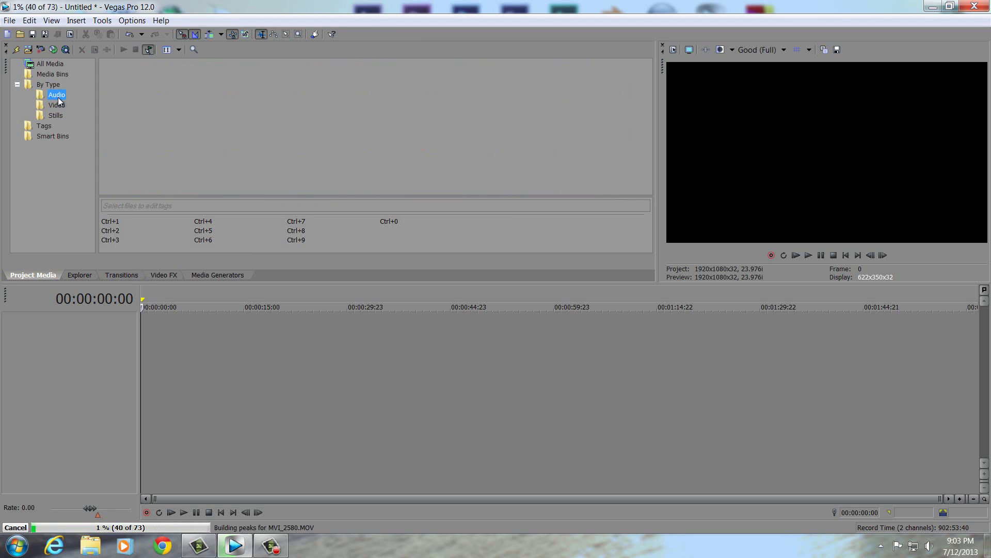
pyautogui.click(60, 106)
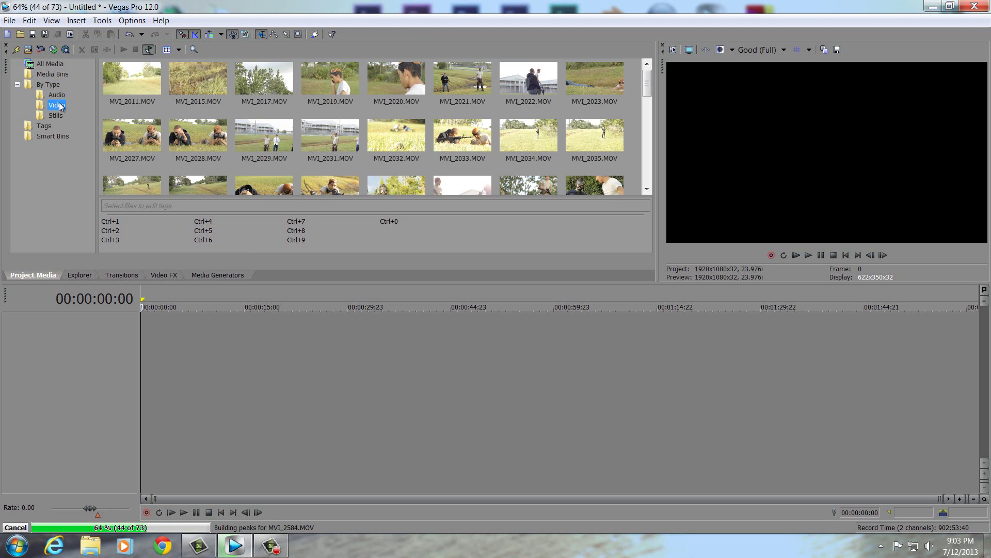
# - Add a Titles & Text event with the Default preset at the start of the timeline
pyautogui.click(206, 274)
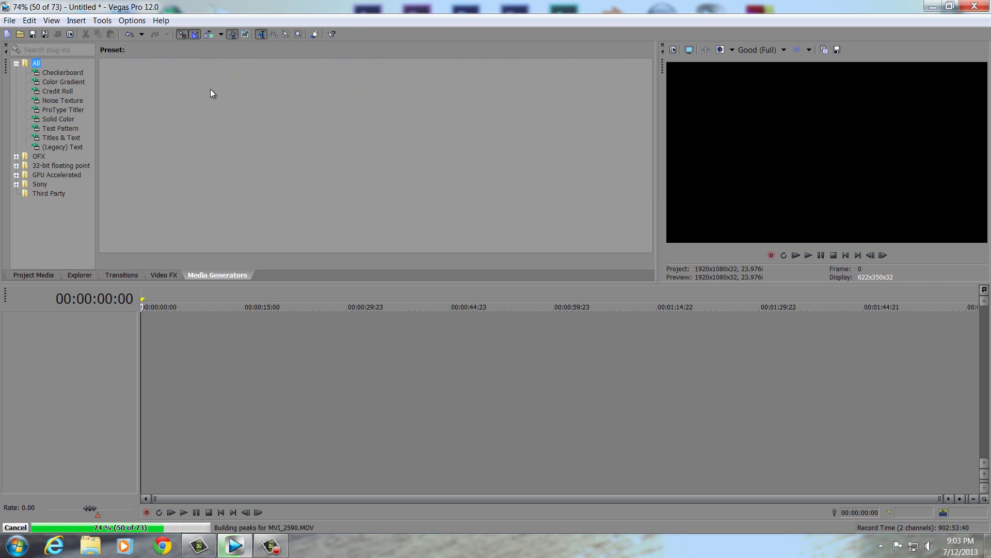
pyautogui.click(73, 138)
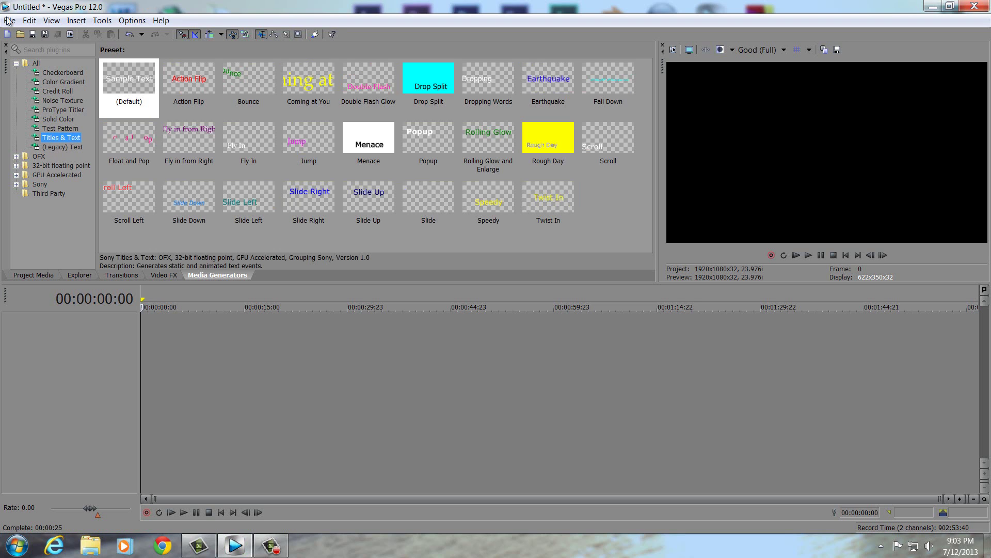
pyautogui.click(134, 80)
pyautogui.moveTo(133, 80); pyautogui.dragTo(154, 332)
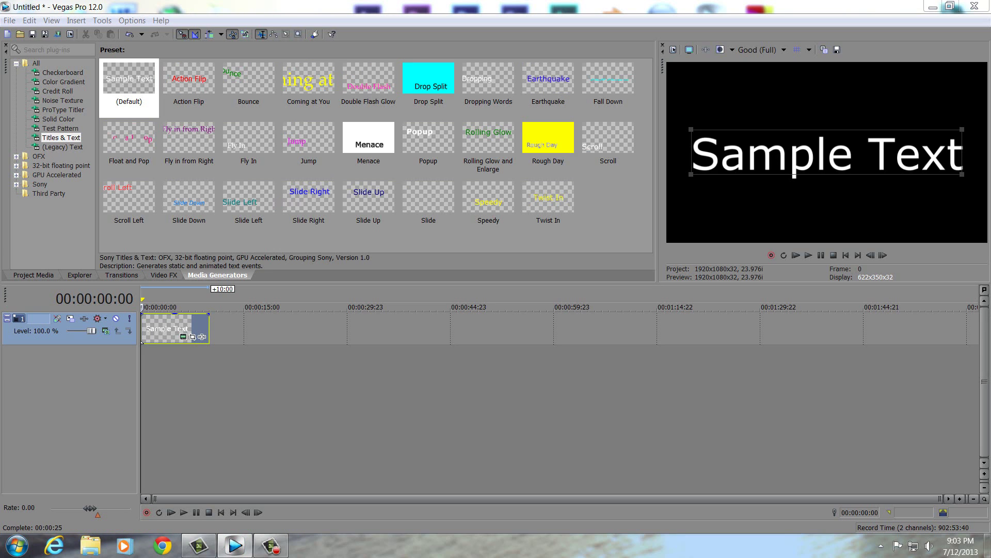
# - Replace the title's sample text with 1942 and enlarge it in the video preview
pyautogui.write('1942')
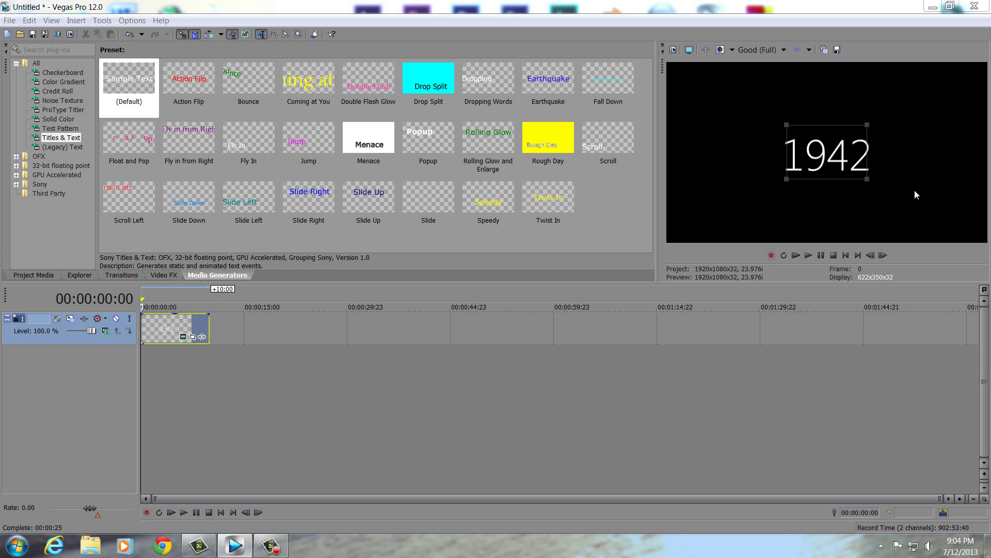
pyautogui.moveTo(788, 179); pyautogui.dragTo(743, 196)
pyautogui.click(183, 336)
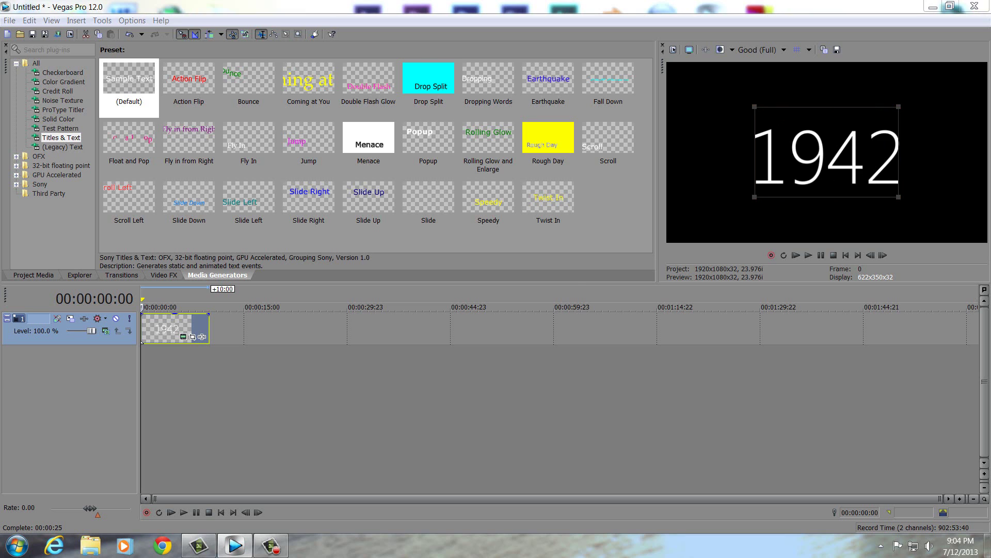
pyautogui.moveTo(573, 136); pyautogui.dragTo(990, 171)
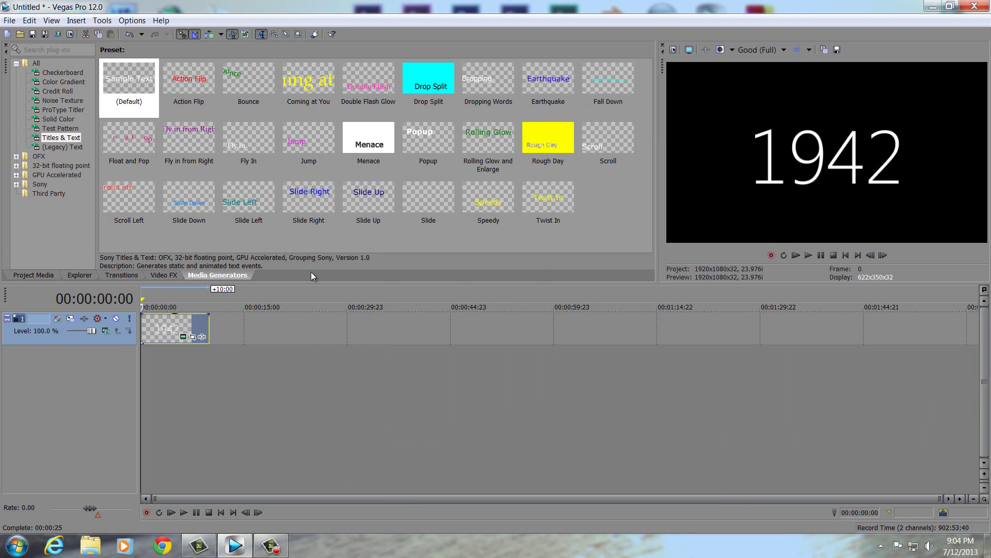
# - Apply the Bump Map effect's Upper-Right Glow preset to the video preview output
pyautogui.click(154, 275)
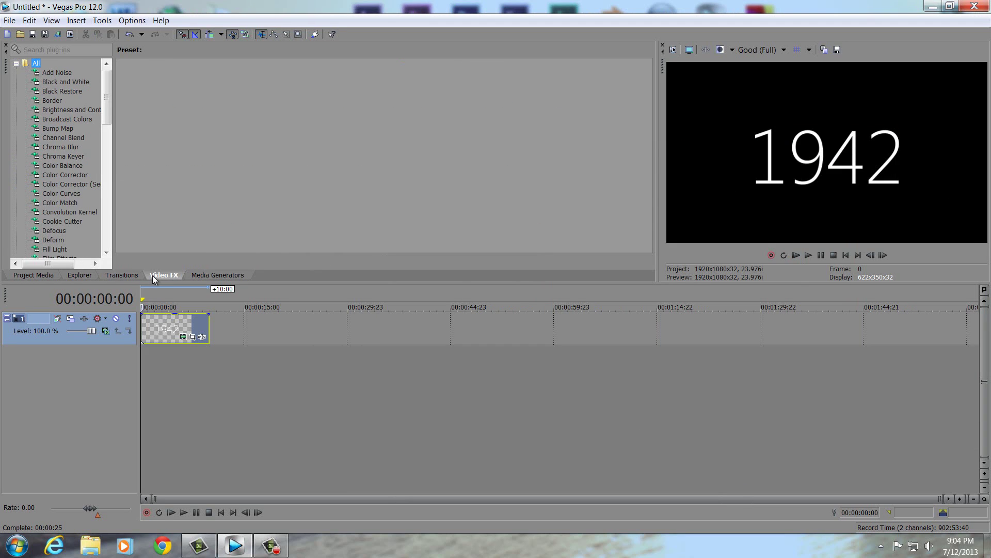
pyautogui.click(62, 127)
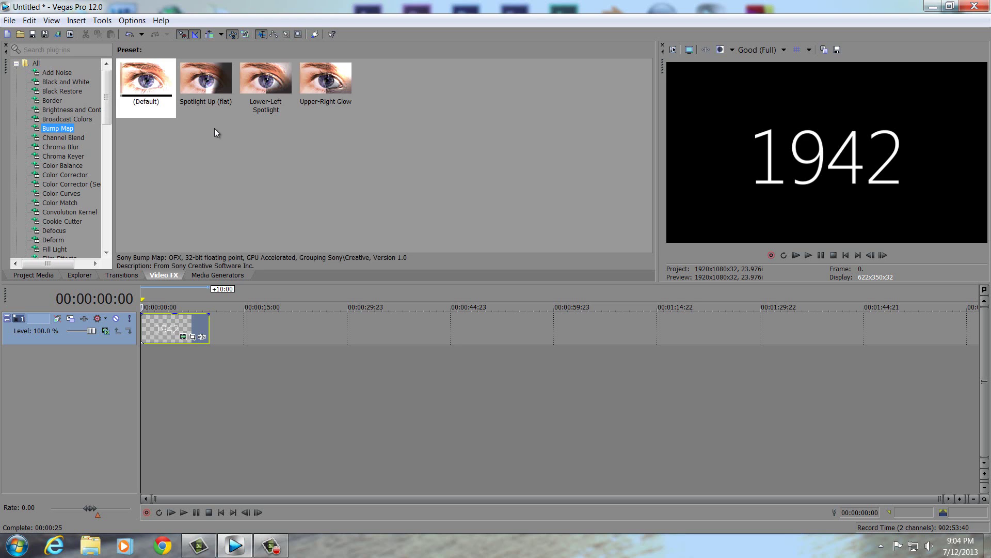
pyautogui.moveTo(326, 83); pyautogui.dragTo(792, 166)
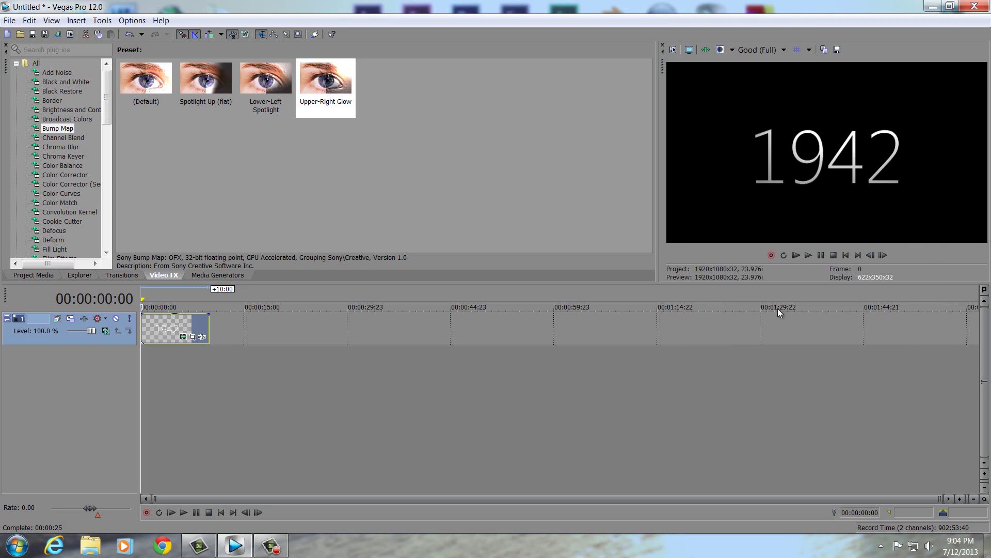
# - Shorten the 1942 title to about 4 seconds and add MVI_2011.MOV below, overlapping its end, with project video settings matched to the clip
pyautogui.moveTo(210, 327); pyautogui.dragTo(168, 327)
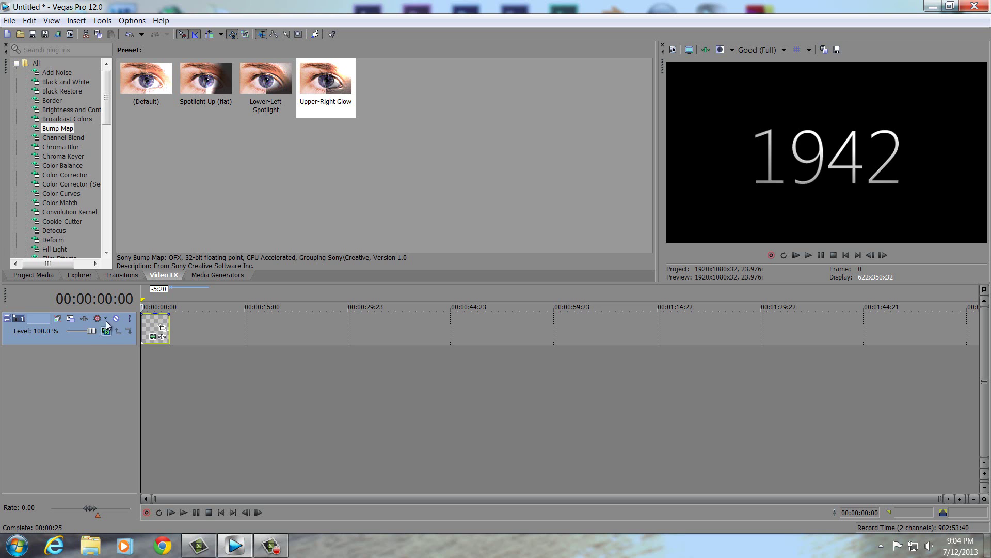
pyautogui.click(47, 277)
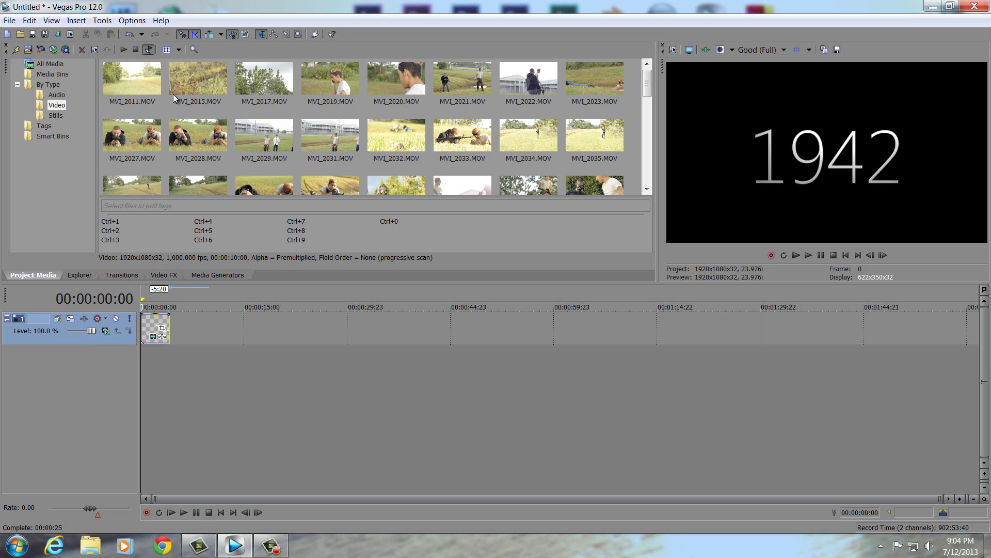
pyautogui.moveTo(152, 88); pyautogui.dragTo(162, 373)
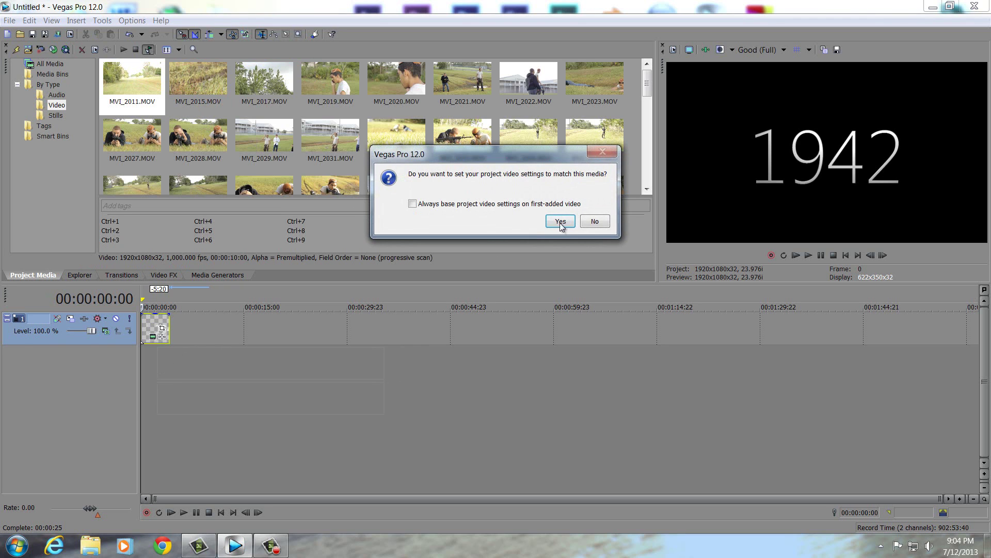
pyautogui.click(563, 220)
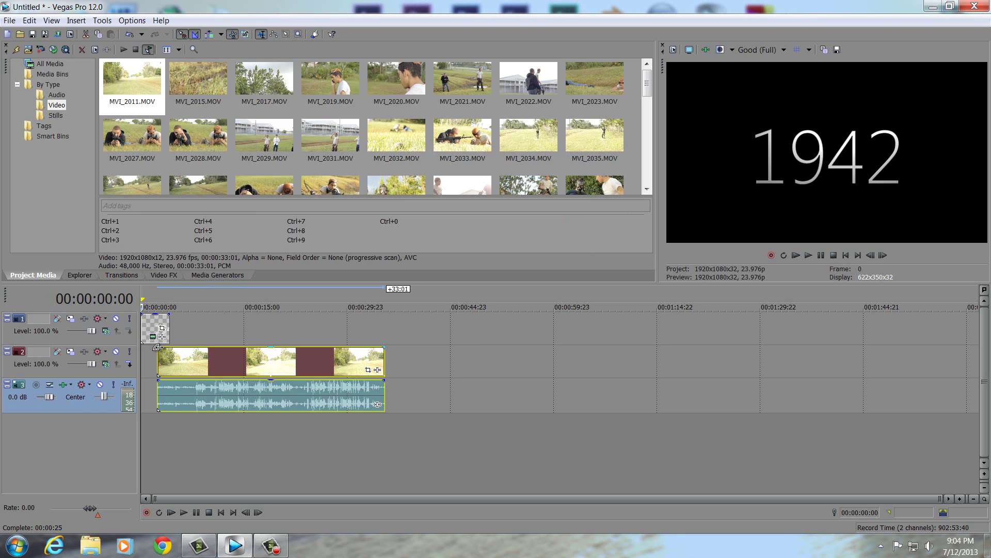
# - Fade in the MVI_2011.MOV clip and fade out the 1942 title across their overlap, and play back the transition
pyautogui.moveTo(159, 348); pyautogui.dragTo(170, 354)
pyautogui.moveTo(168, 314); pyautogui.dragTo(158, 315)
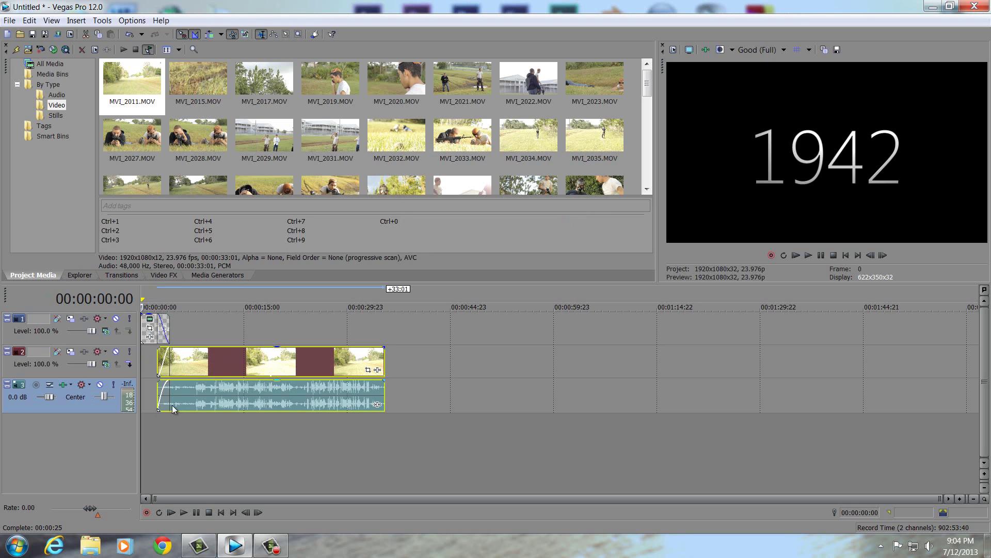
pyautogui.click(170, 513)
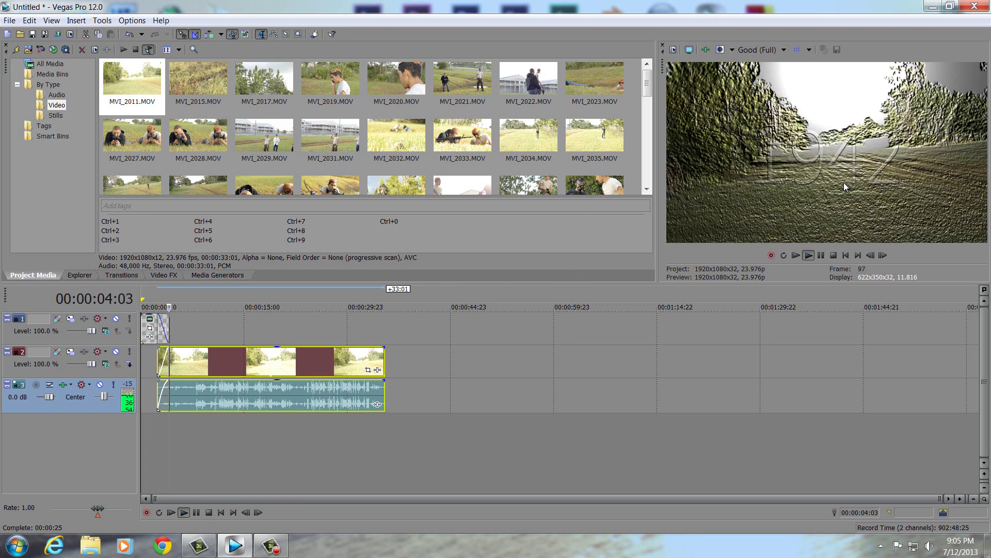
pyautogui.click(196, 513)
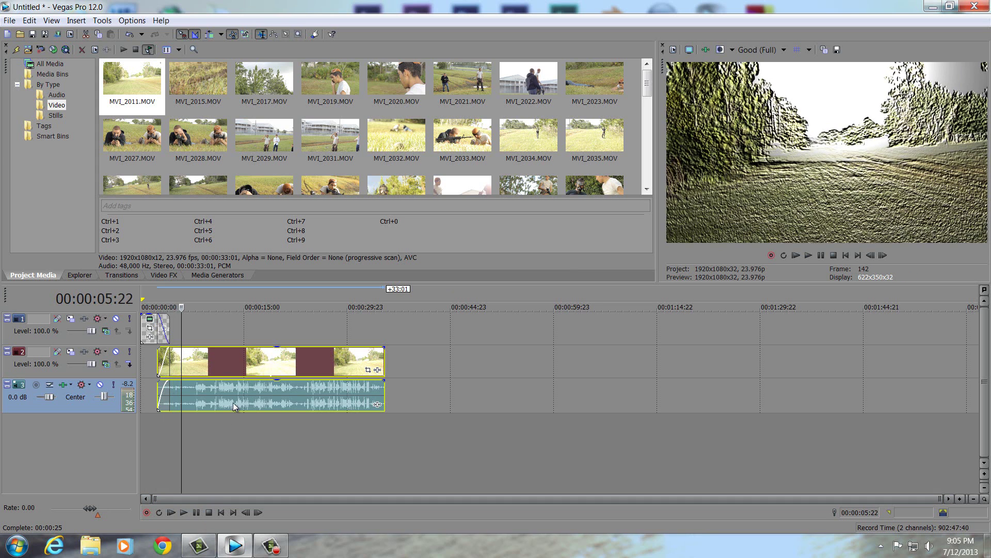
# - Delete the MVI_2011.MOV clip from the timeline and place a fresh copy on the second track at about 14 seconds
pyautogui.click(225, 365)
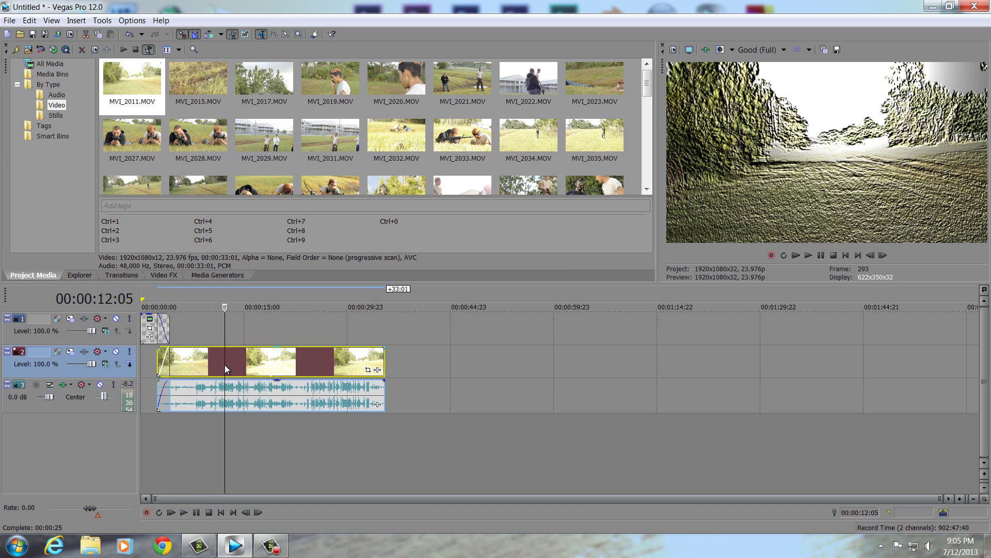
pyautogui.click(146, 337)
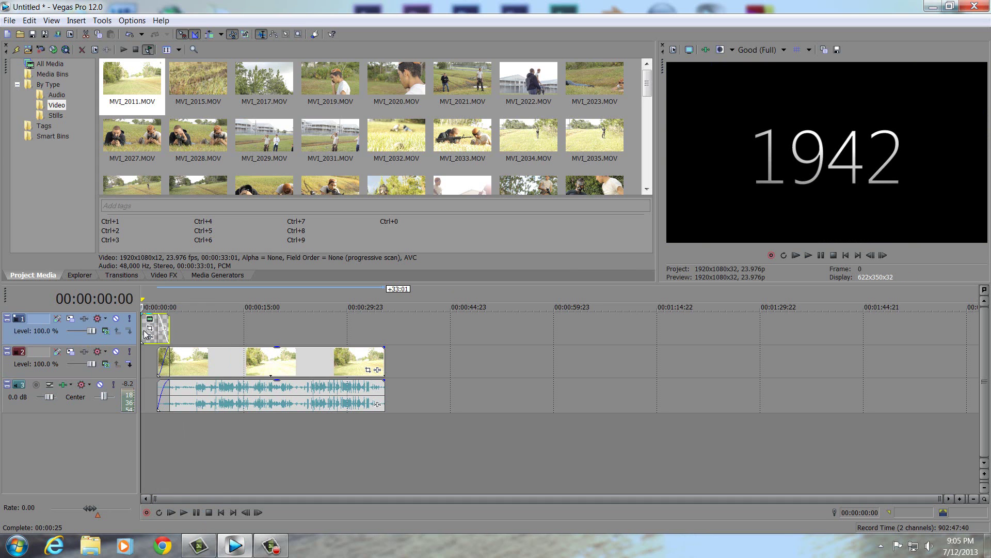
pyautogui.click(204, 361)
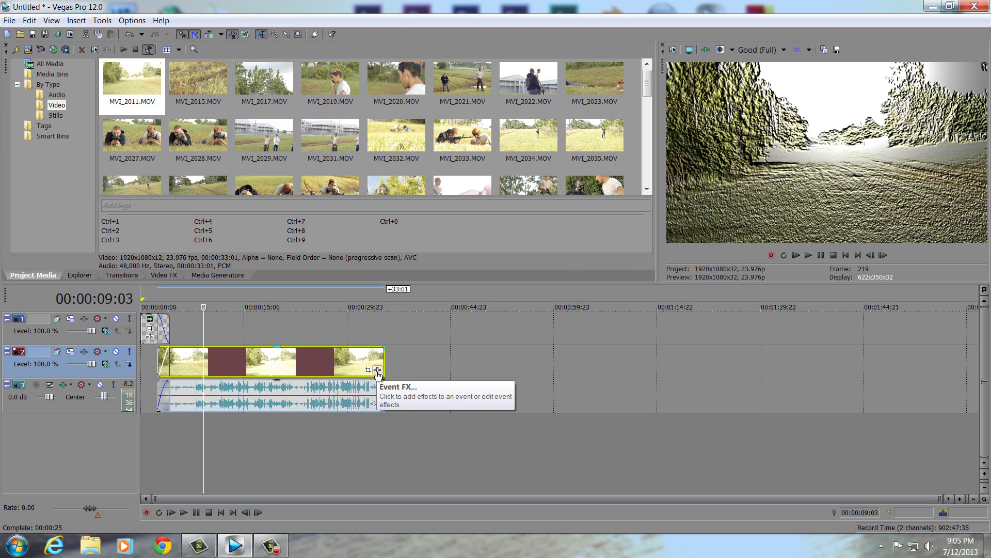
pyautogui.click(331, 369)
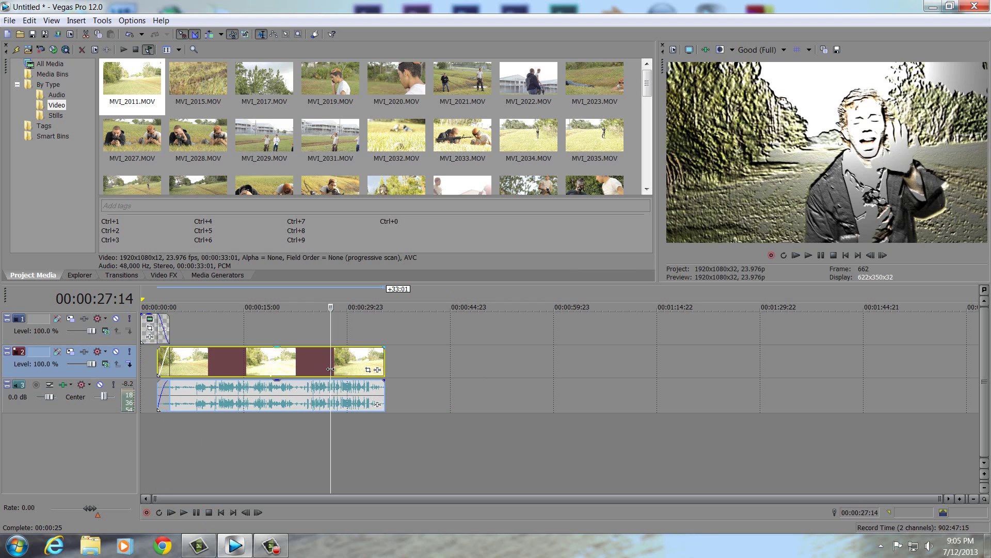
pyautogui.press('Delete')
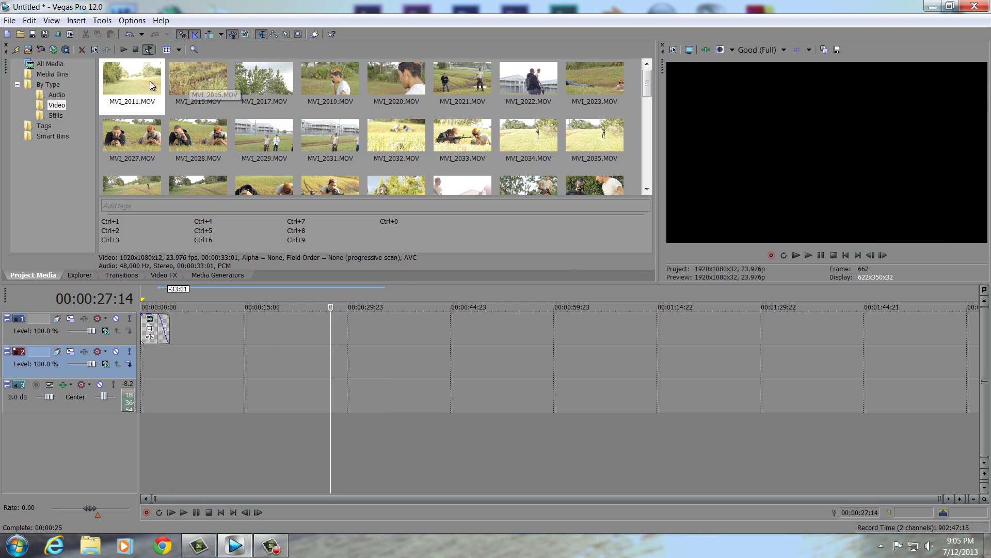
pyautogui.moveTo(152, 85); pyautogui.dragTo(243, 370)
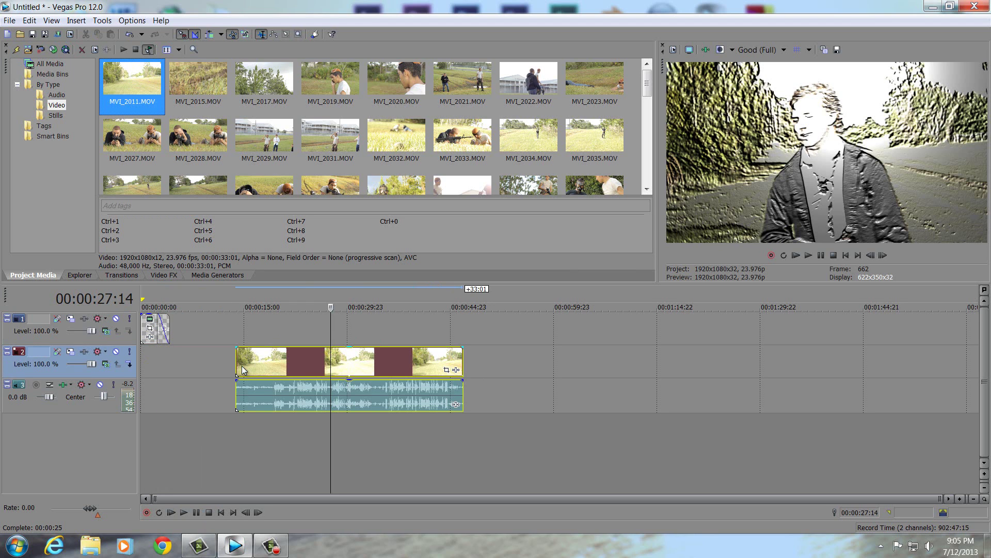
pyautogui.click(165, 104)
pyautogui.press('Delete')
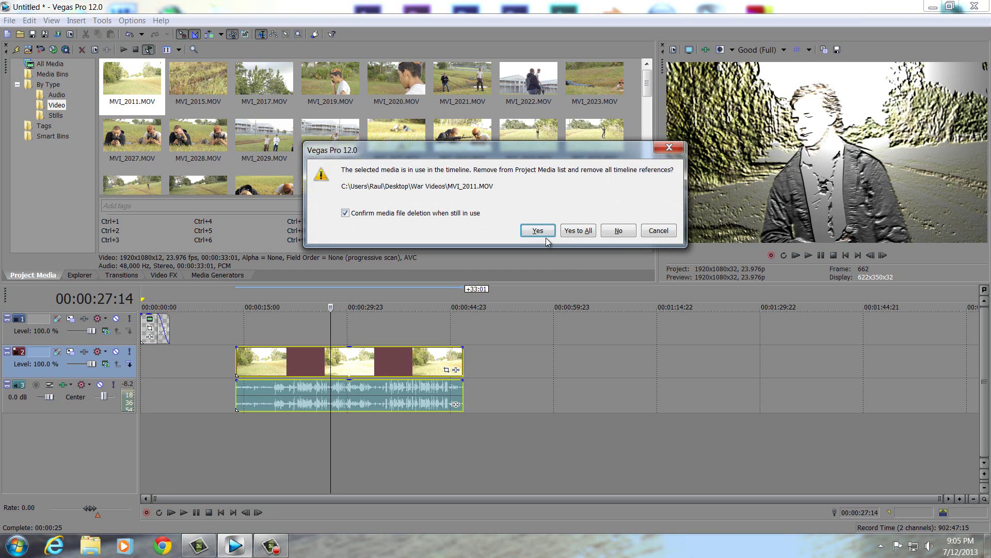
pyautogui.click(612, 233)
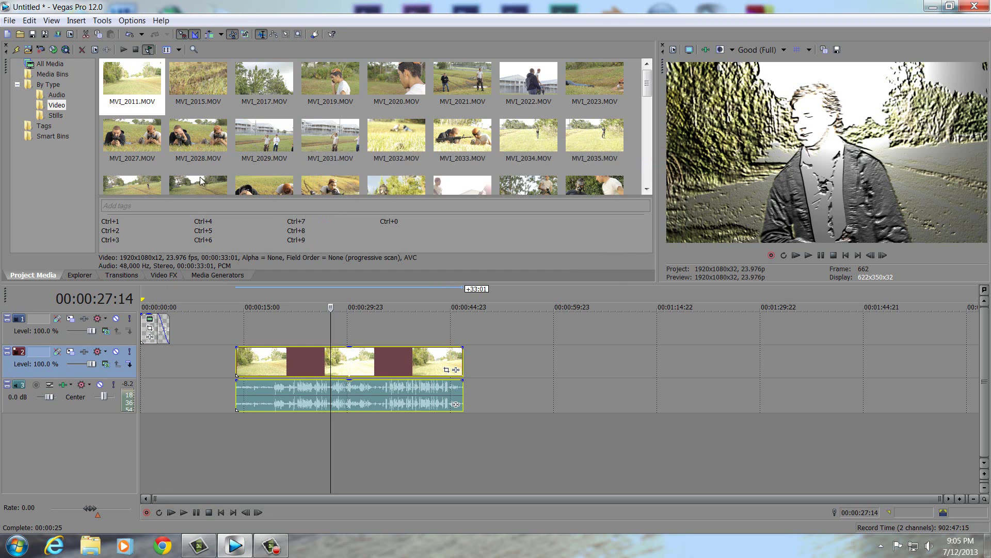
# - Delete the MVI_2011.MOV clip that starts at about 14 seconds from the second track
pyautogui.click(383, 358)
pyautogui.press('Delete')
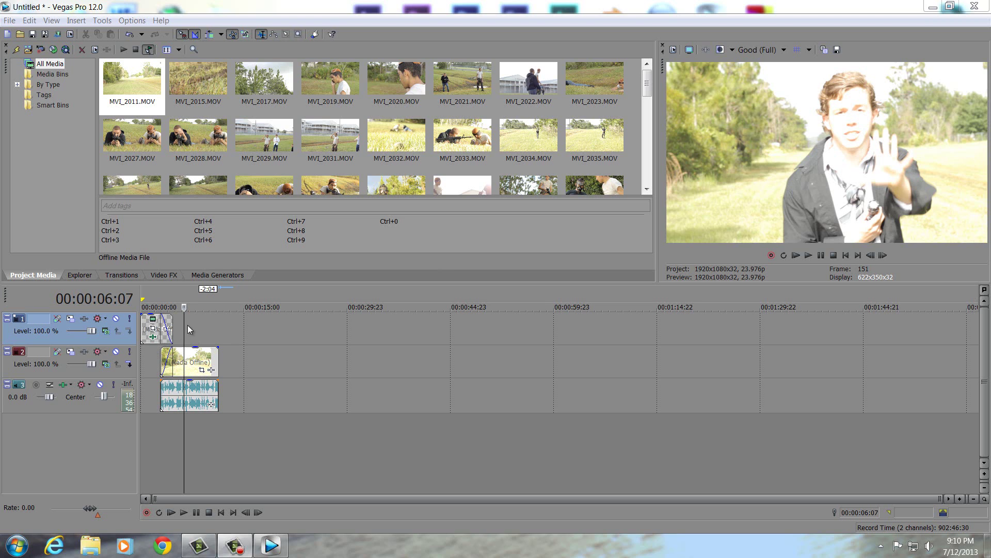
# - Play back the transition from the 1942 title into the MVI_2011.MOV clip and stop near the clip's end
pyautogui.click(191, 308)
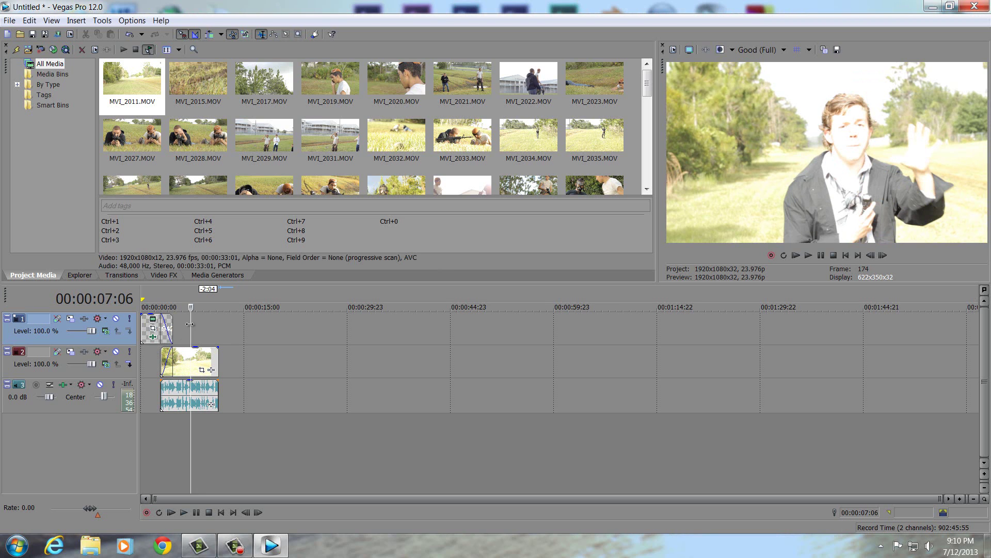
pyautogui.click(167, 323)
pyautogui.click(162, 328)
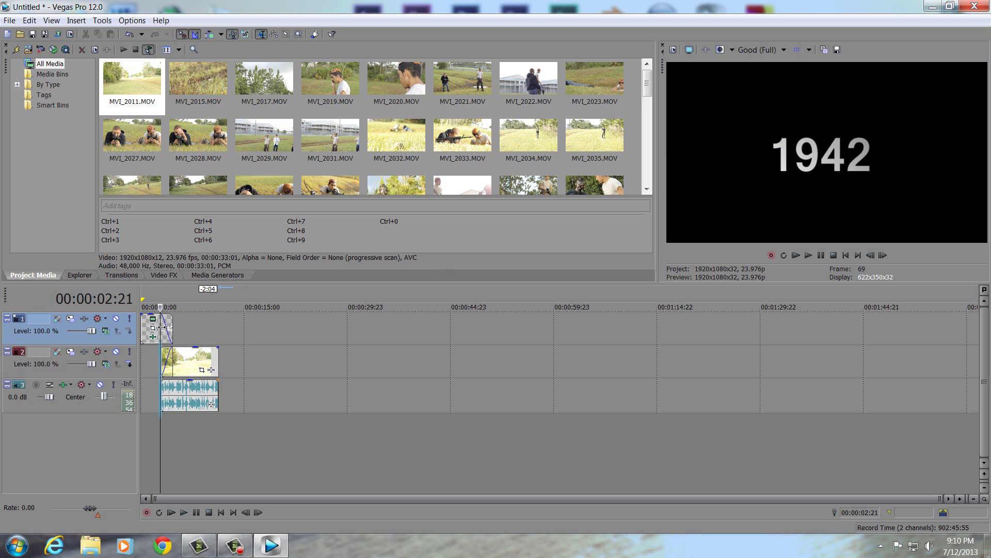
pyautogui.moveTo(160, 328)
pyautogui.mouseDown()
pyautogui.moveTo(186, 328)
pyautogui.moveTo(174, 328)
pyautogui.mouseUp()
pyautogui.click(195, 512)
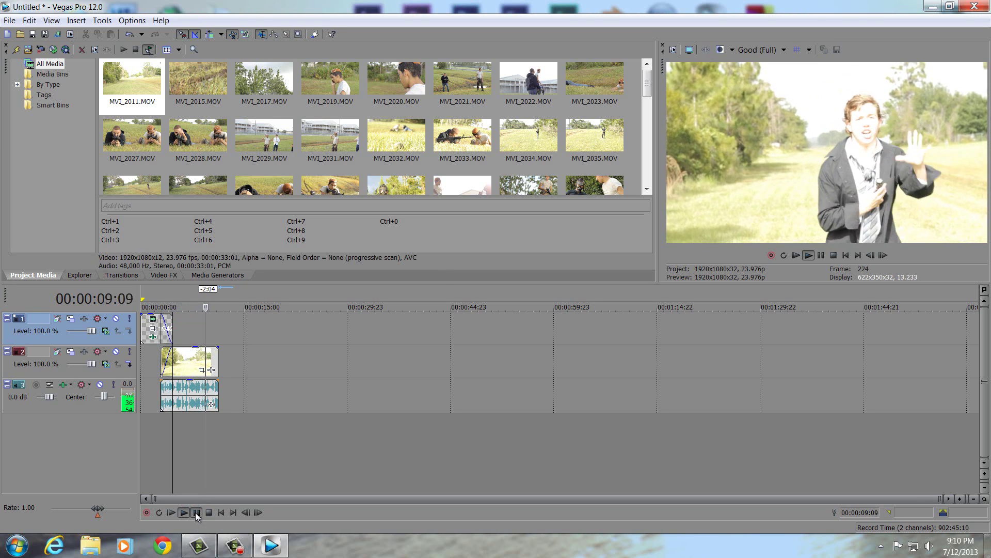
pyautogui.click(196, 513)
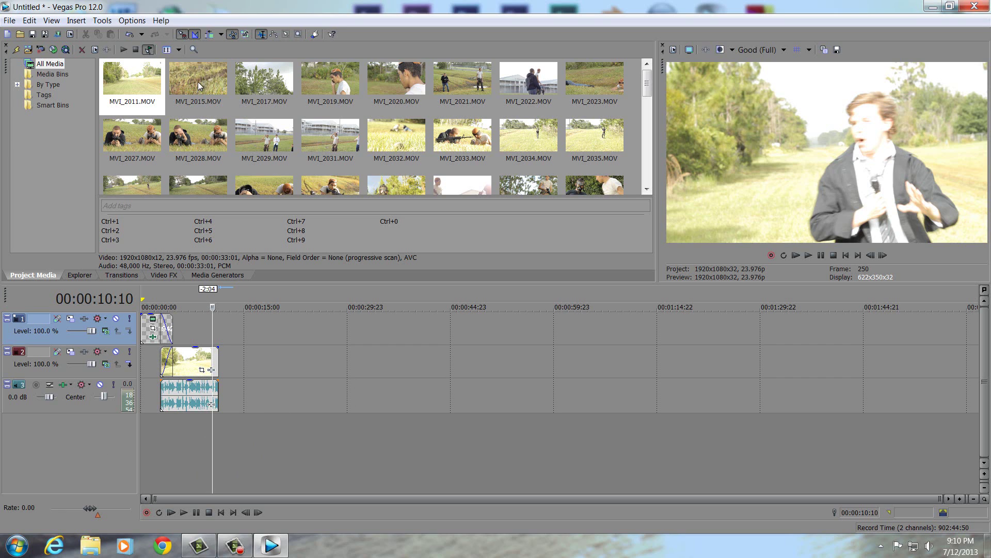
# - Add MVI_2015.MOV to the second track, trimmed to about 5 seconds and overlapping the end of MVI_2011.MOV by 1 second
pyautogui.moveTo(197, 82); pyautogui.dragTo(243, 372)
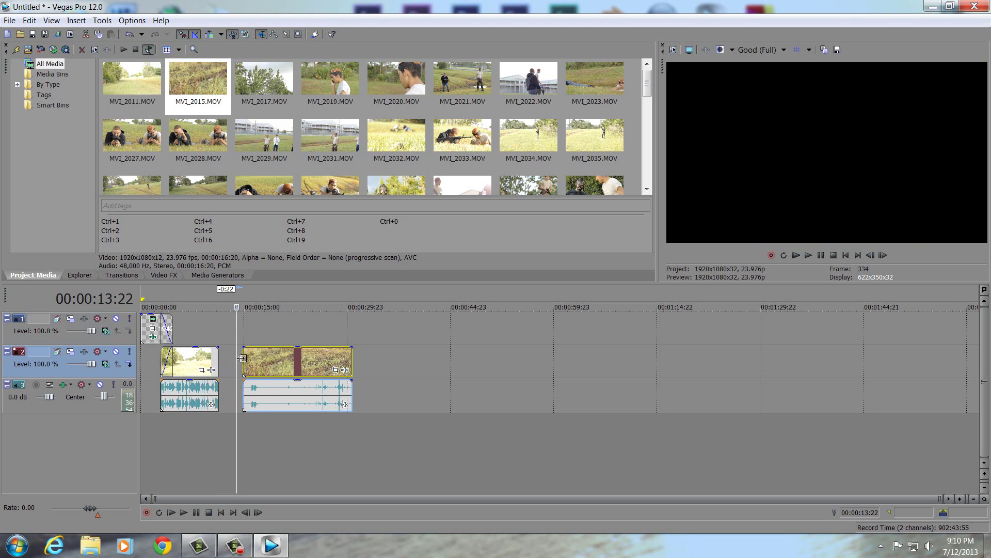
pyautogui.moveTo(244, 369); pyautogui.dragTo(313, 361)
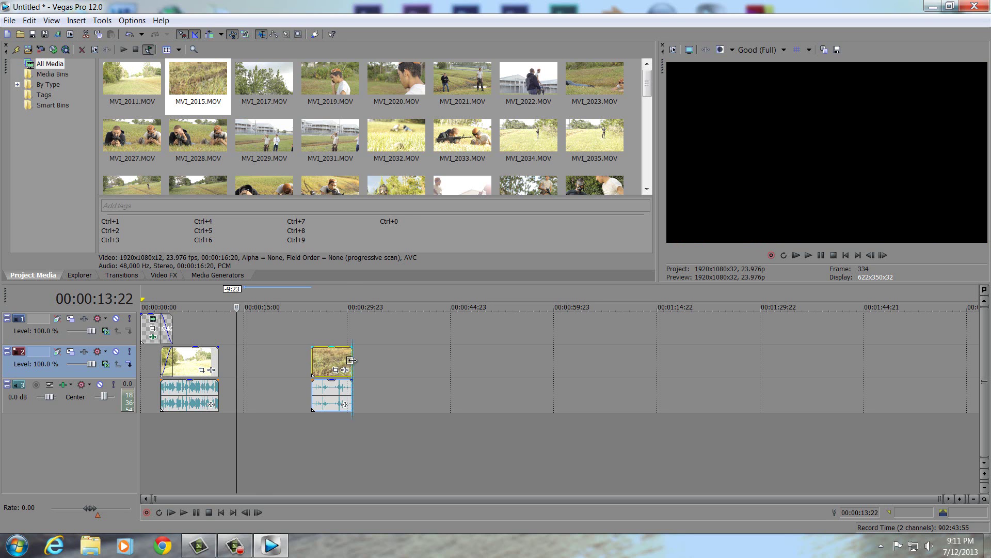
pyautogui.moveTo(351, 360); pyautogui.dragTo(348, 360)
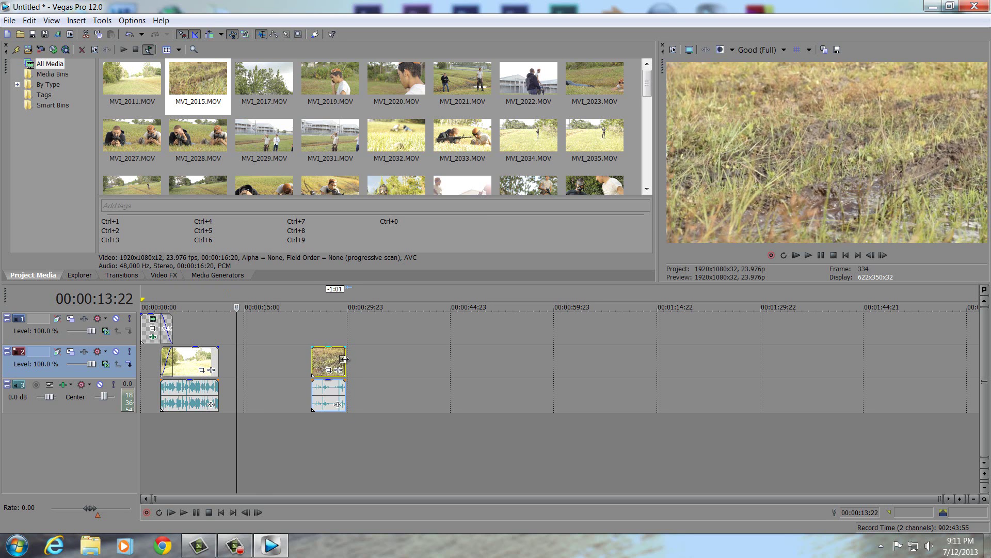
pyautogui.moveTo(324, 358); pyautogui.dragTo(228, 357)
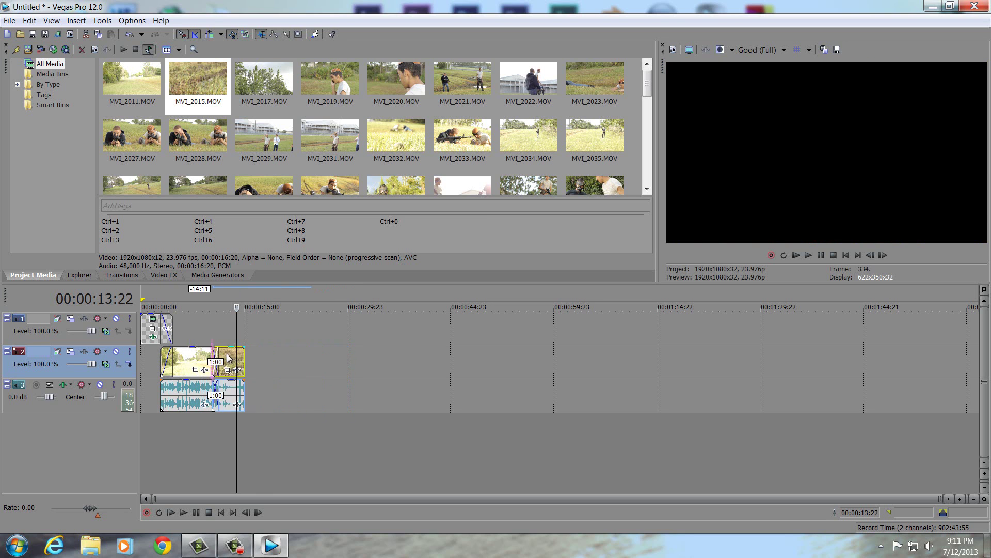
# - Play back the crossfade into MVI_2015.MOV and extend that clip's end by 14 frames
pyautogui.moveTo(234, 318); pyautogui.dragTo(207, 320)
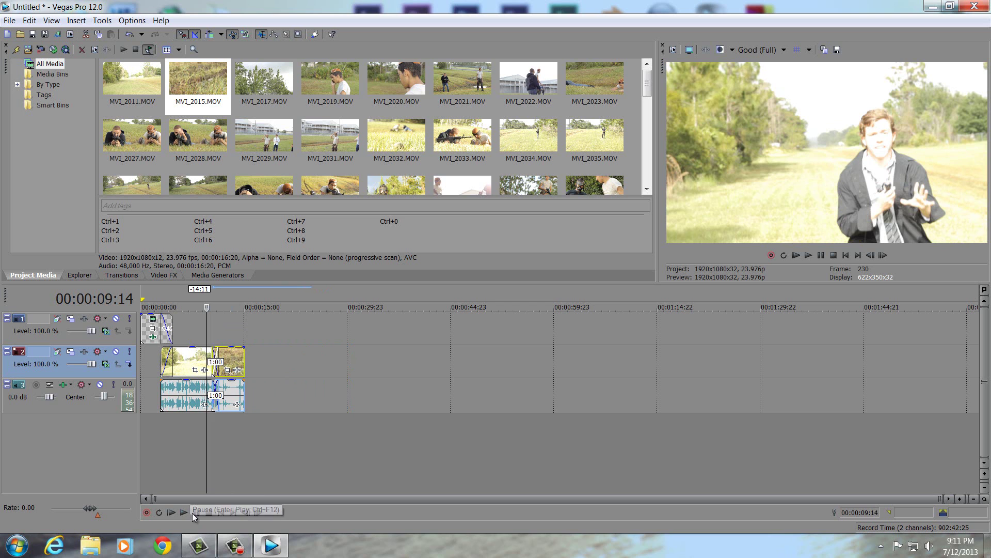
pyautogui.click(194, 513)
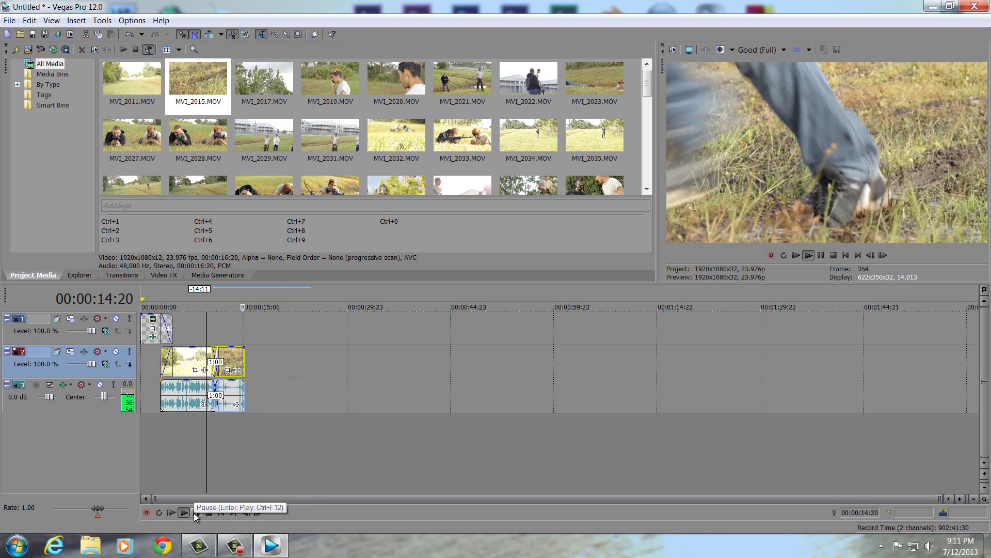
pyautogui.click(195, 513)
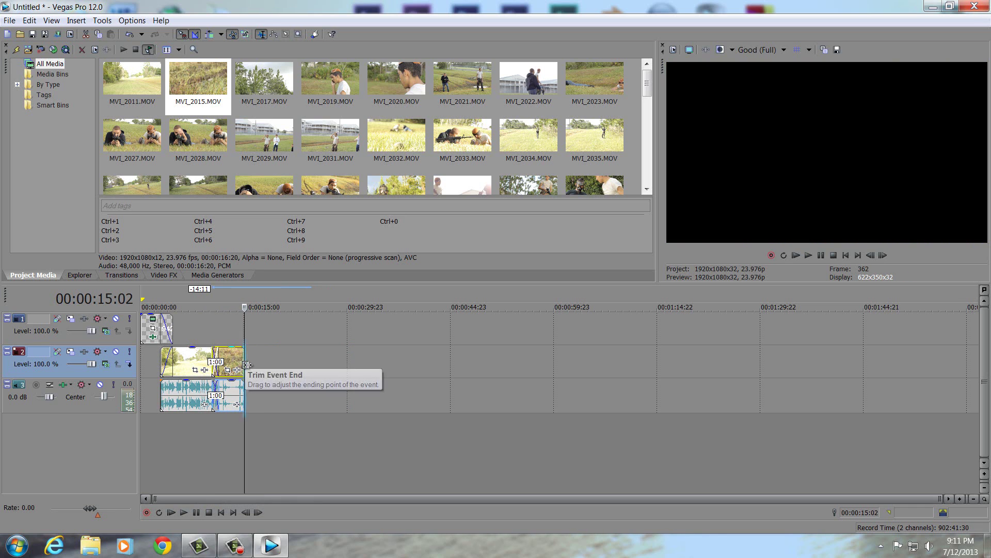
pyautogui.moveTo(243, 365); pyautogui.dragTo(249, 365)
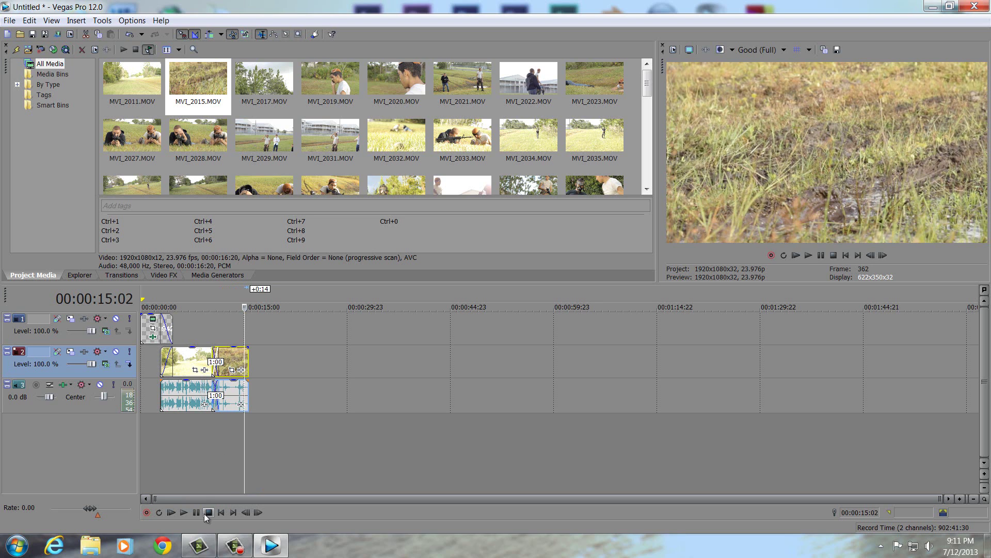
pyautogui.click(200, 511)
pyautogui.press('Left')
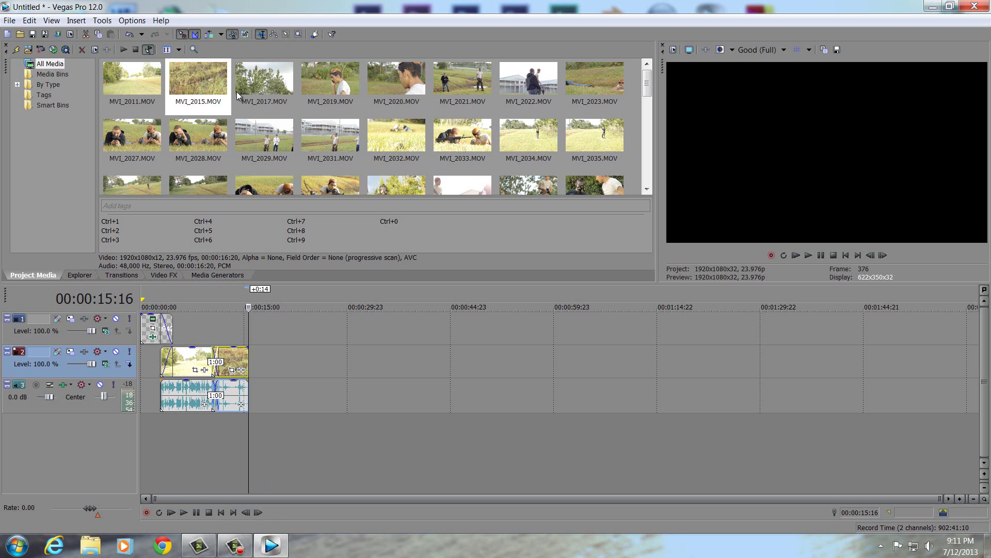
# - Place MVI_2017.MOV on the second track at about 20 seconds and play it back
pyautogui.moveTo(265, 80); pyautogui.dragTo(282, 398)
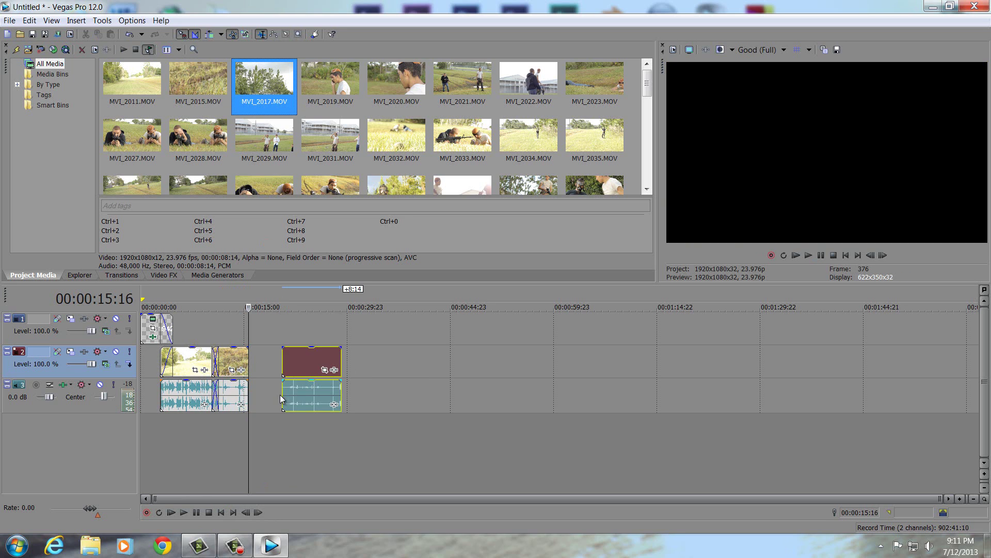
pyautogui.moveTo(281, 356); pyautogui.dragTo(282, 357)
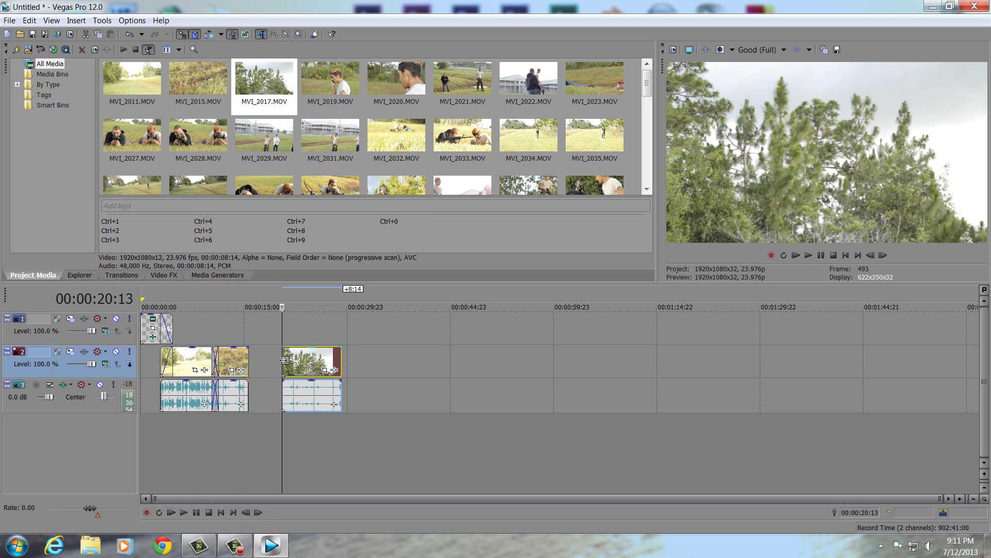
pyautogui.click(201, 512)
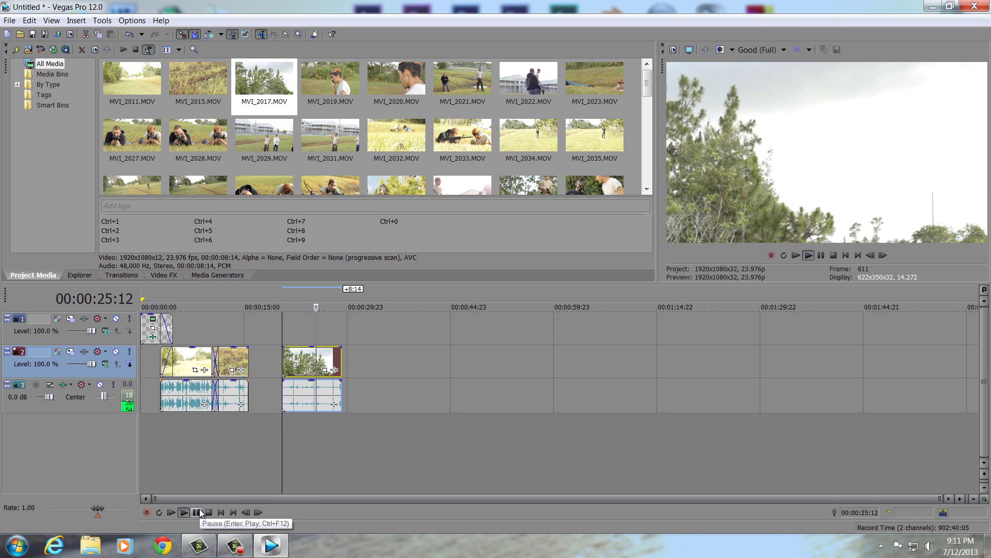
pyautogui.click(199, 512)
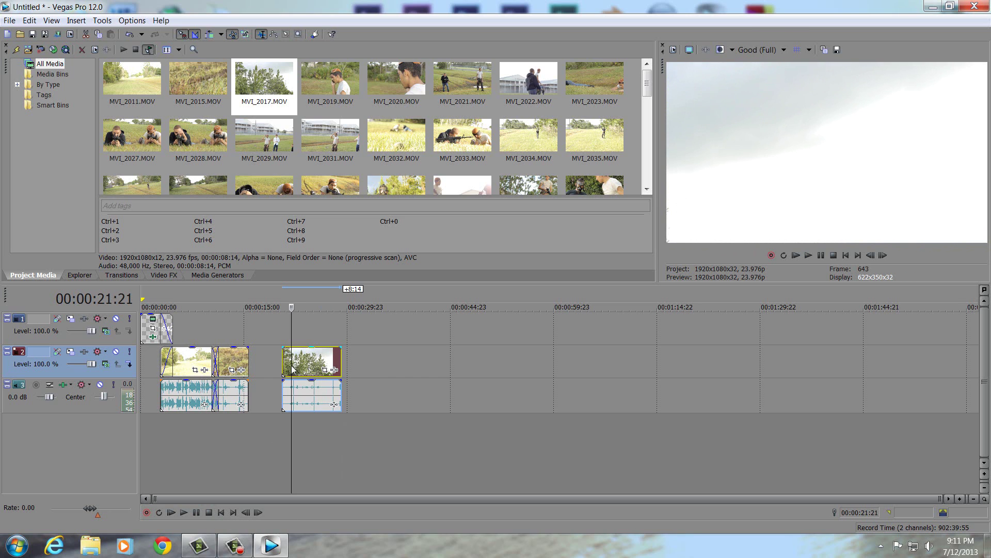
# - Remove MVI_2017.MOV from the timeline and from the project media
pyautogui.moveTo(291, 365); pyautogui.dragTo(224, 117)
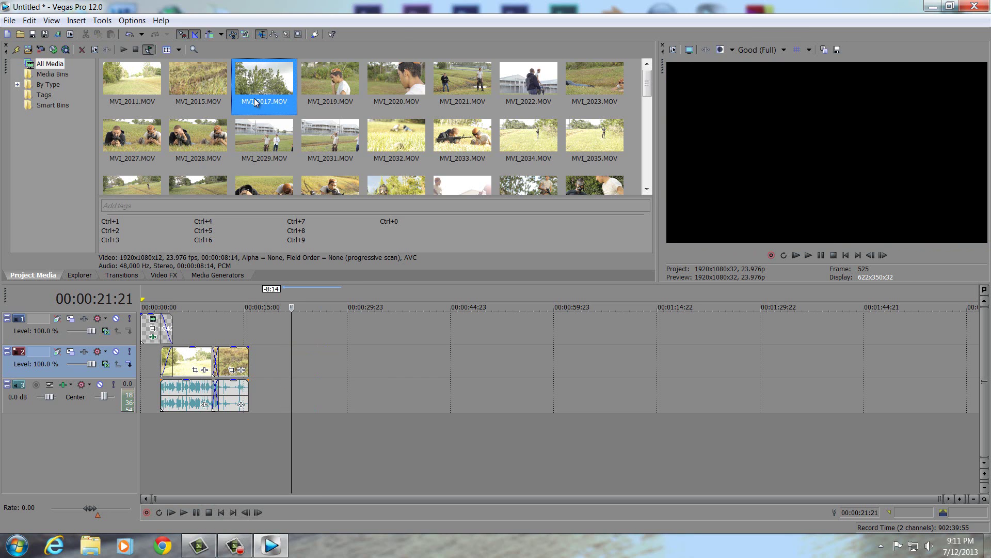
pyautogui.press('Delete')
# - Place MVI_2019.MOV on the second track at about 18 seconds and trim 2 seconds 6 frames off its start
pyautogui.moveTo(289, 85); pyautogui.dragTo(271, 370)
pyautogui.click(265, 434)
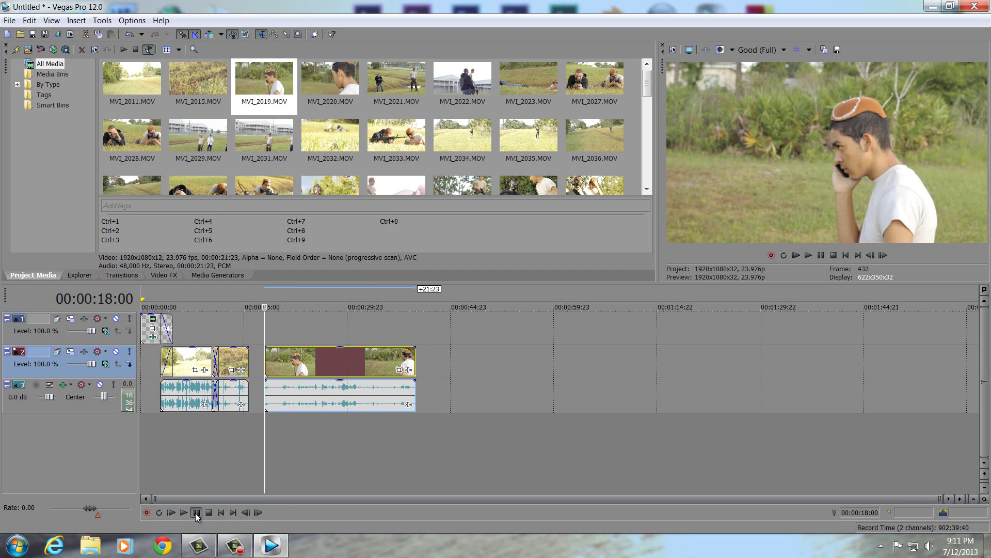
pyautogui.click(196, 512)
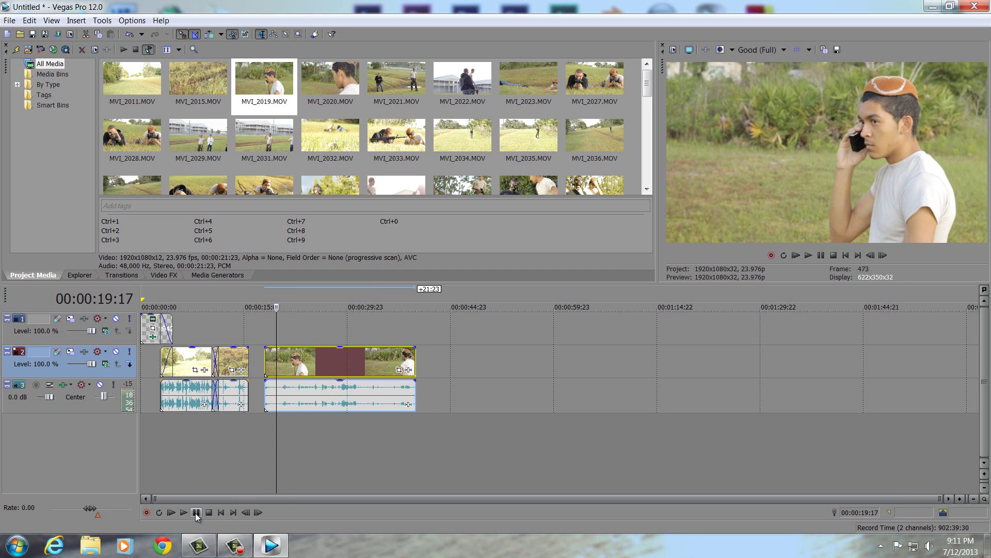
pyautogui.moveTo(269, 366)
pyautogui.mouseDown()
pyautogui.moveTo(278, 372)
pyautogui.moveTo(281, 361)
pyautogui.mouseUp()
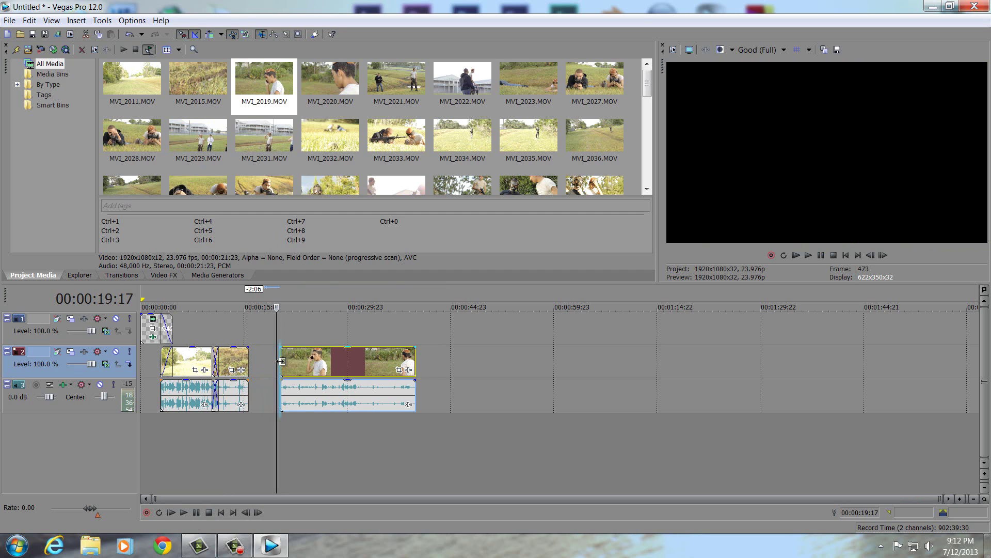
# - Review MVI_2019.MOV, shorten it to about 15 seconds from its end and butt it against the end of MVI_2015.MOV
pyautogui.click(280, 361)
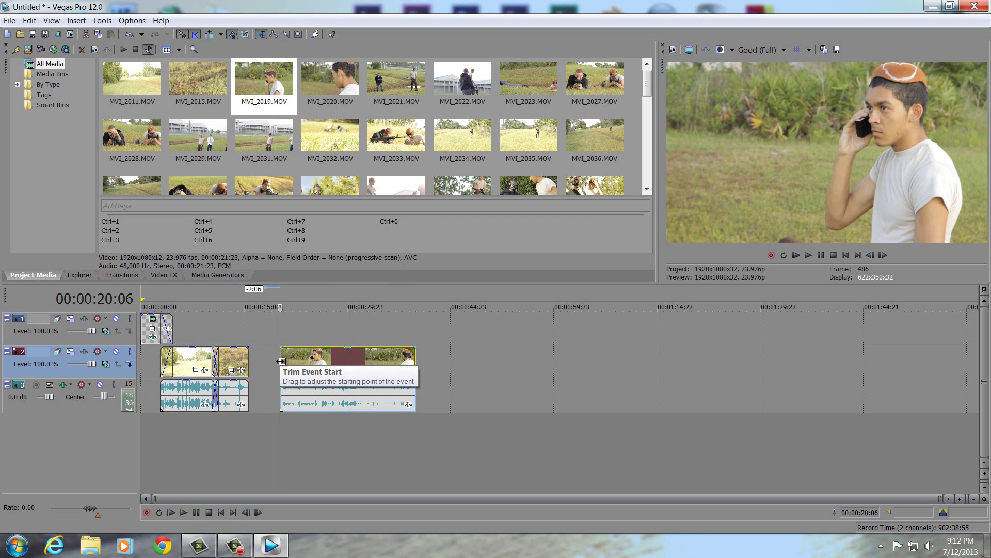
pyautogui.click(196, 513)
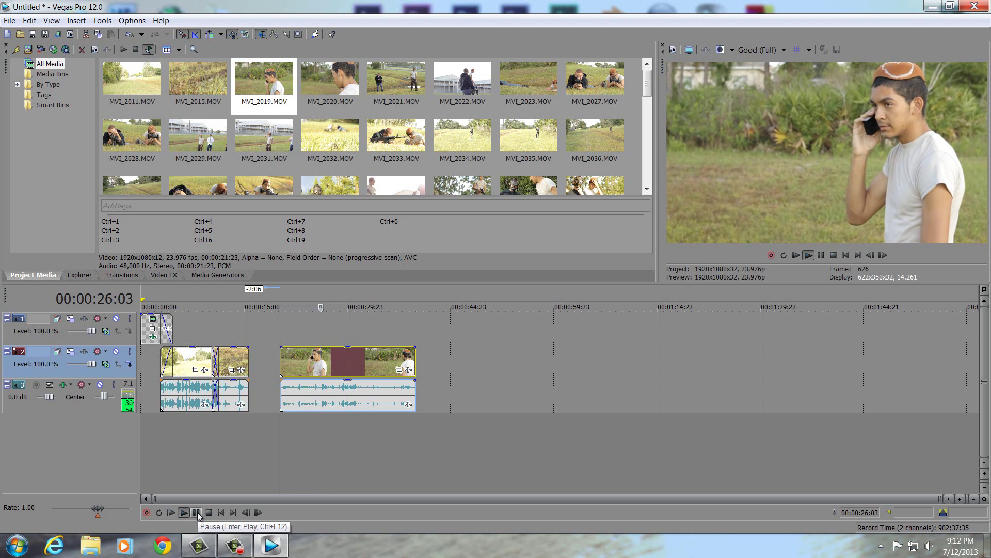
pyautogui.click(197, 512)
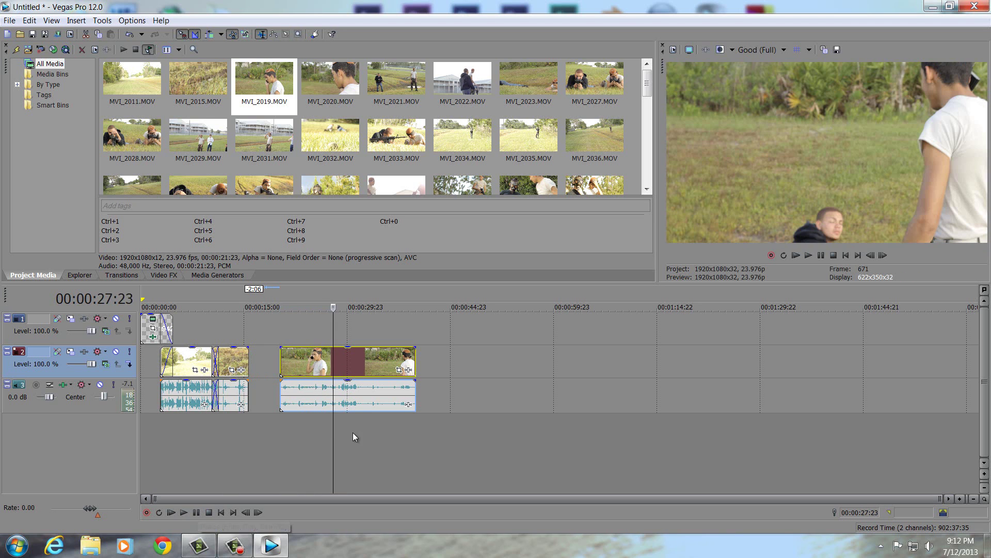
pyautogui.moveTo(341, 437); pyautogui.dragTo(365, 438)
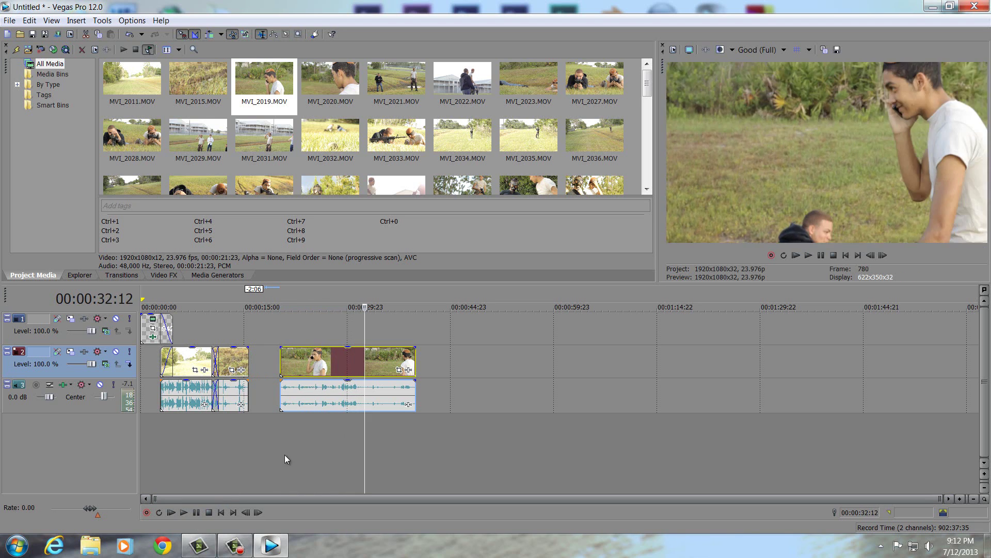
pyautogui.click(193, 512)
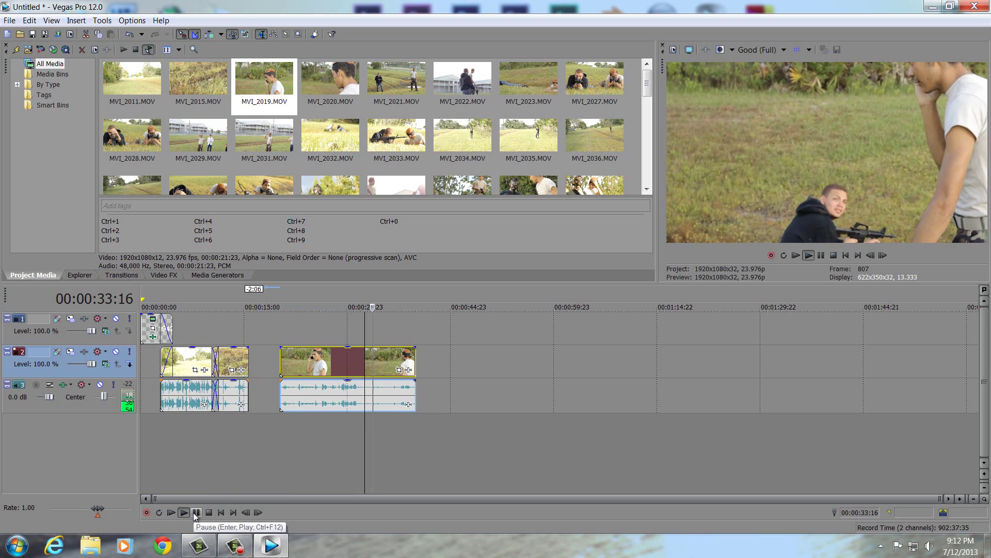
pyautogui.click(196, 512)
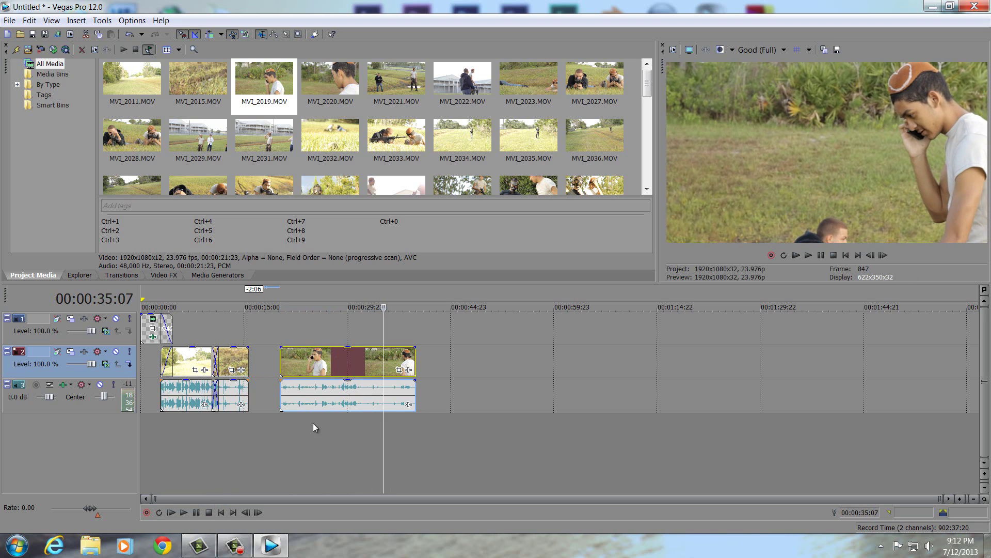
pyautogui.moveTo(415, 364); pyautogui.dragTo(322, 358)
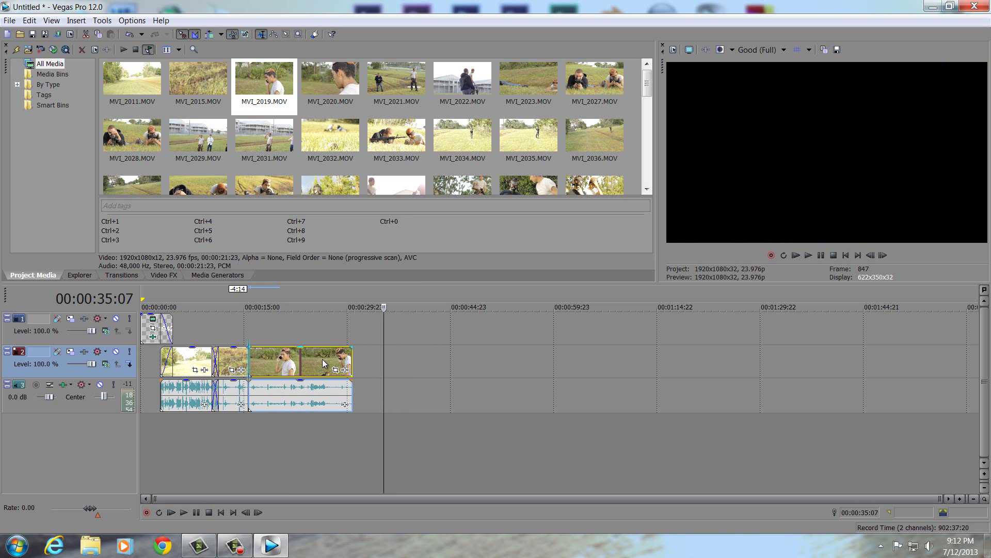
# - Place MVI_2020.MOV on the second track at about 41 seconds and trim 1 second 9 frames off its start
pyautogui.moveTo(320, 101); pyautogui.dragTo(425, 364)
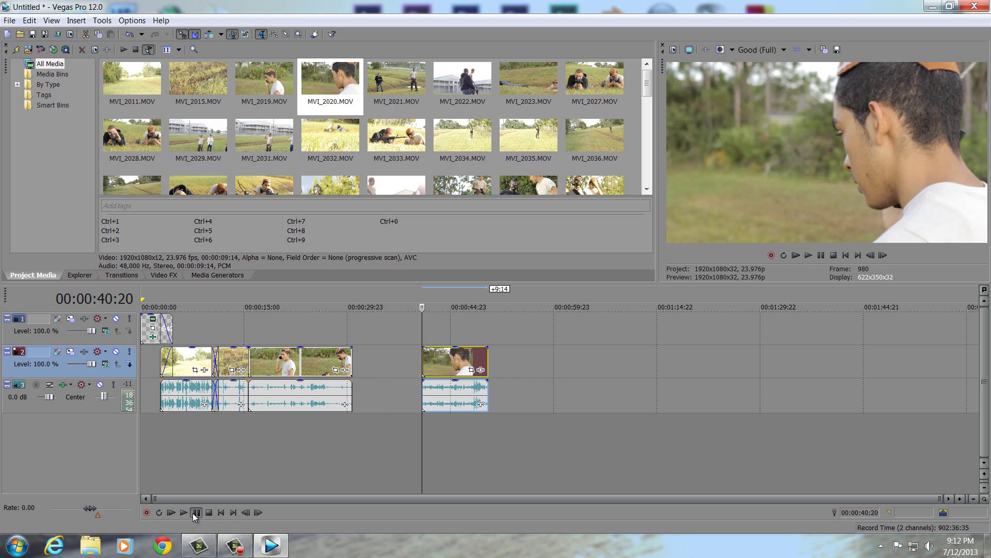
pyautogui.click(196, 513)
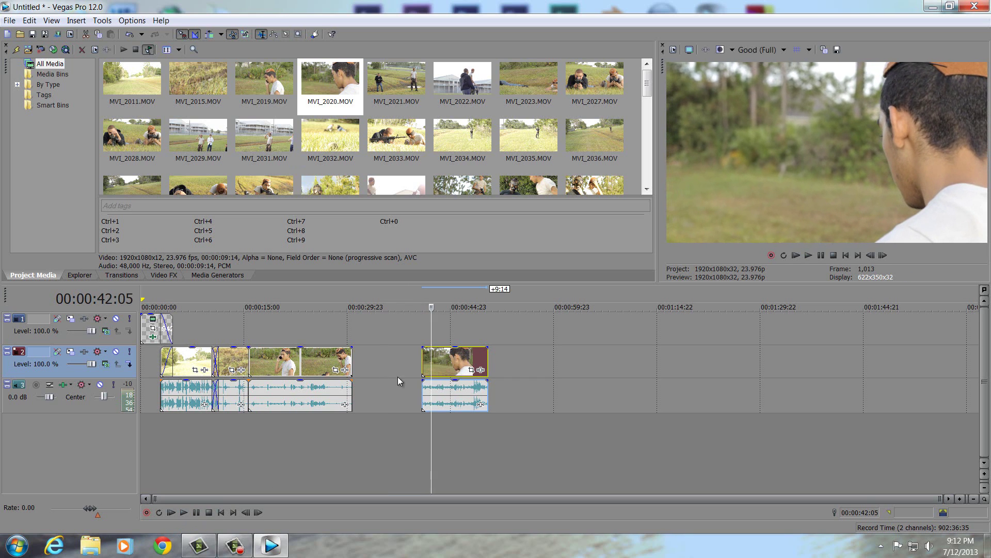
pyautogui.moveTo(420, 364); pyautogui.dragTo(425, 383)
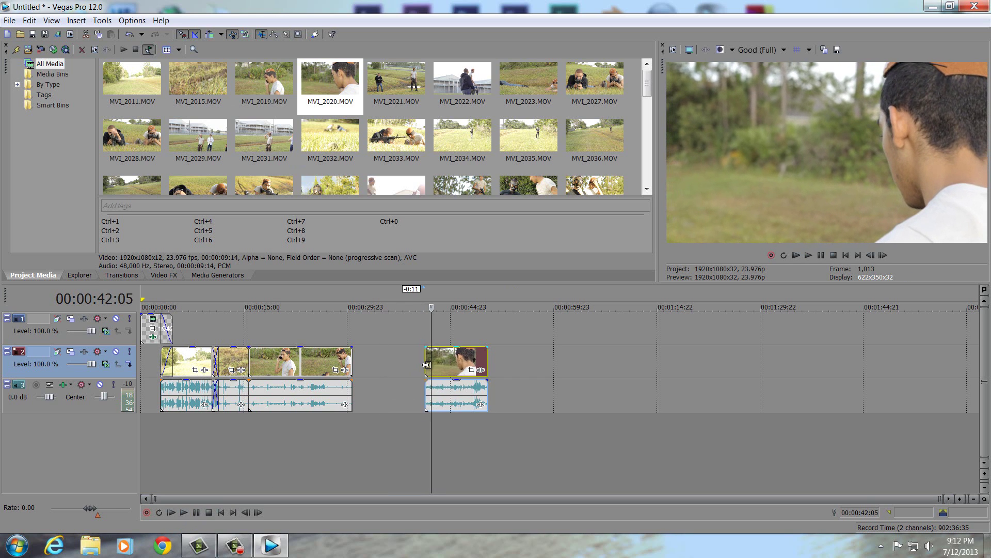
# - Play back MVI_2020.MOV, shorten it to about 7 seconds from its end and butt it against the end of MVI_2019.MOV
pyautogui.click(185, 514)
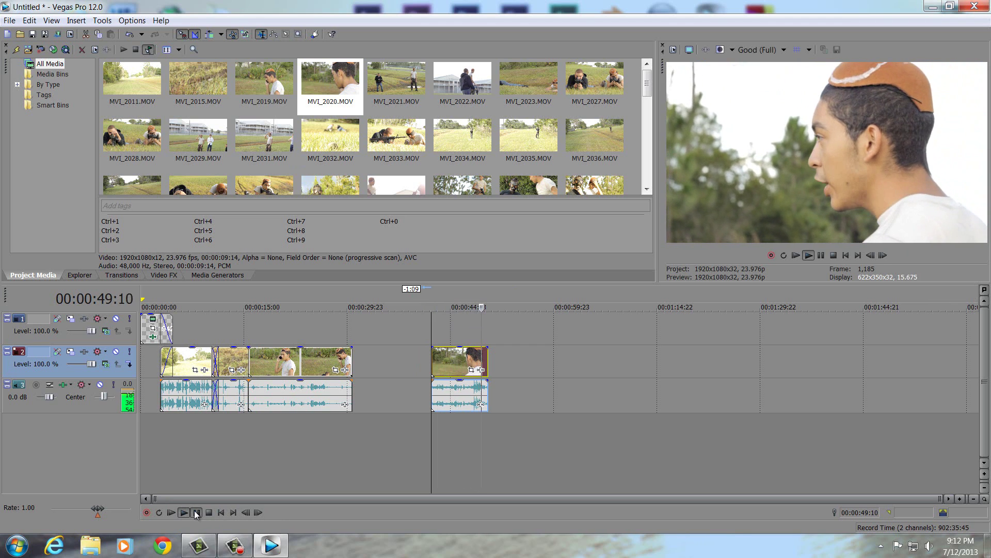
pyautogui.click(196, 511)
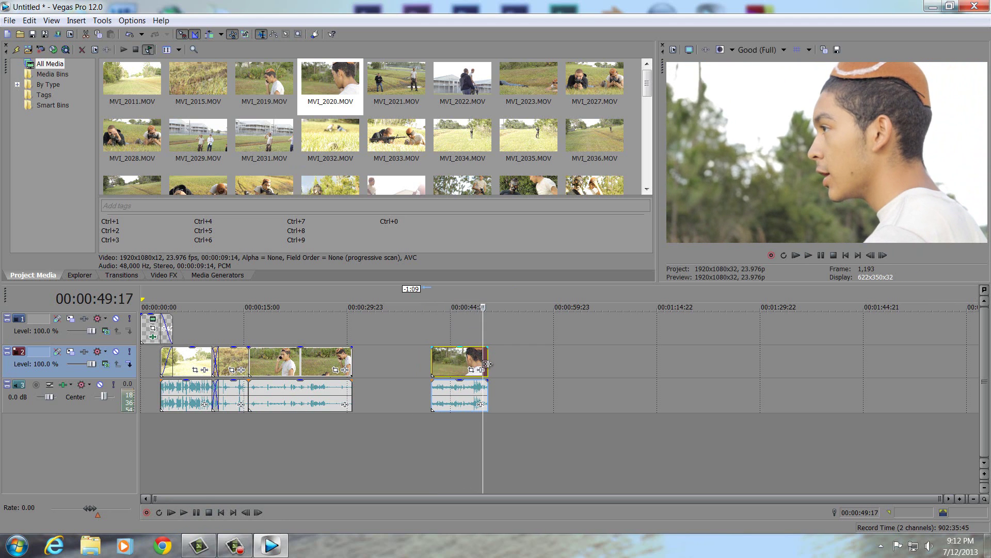
pyautogui.moveTo(457, 363); pyautogui.dragTo(379, 367)
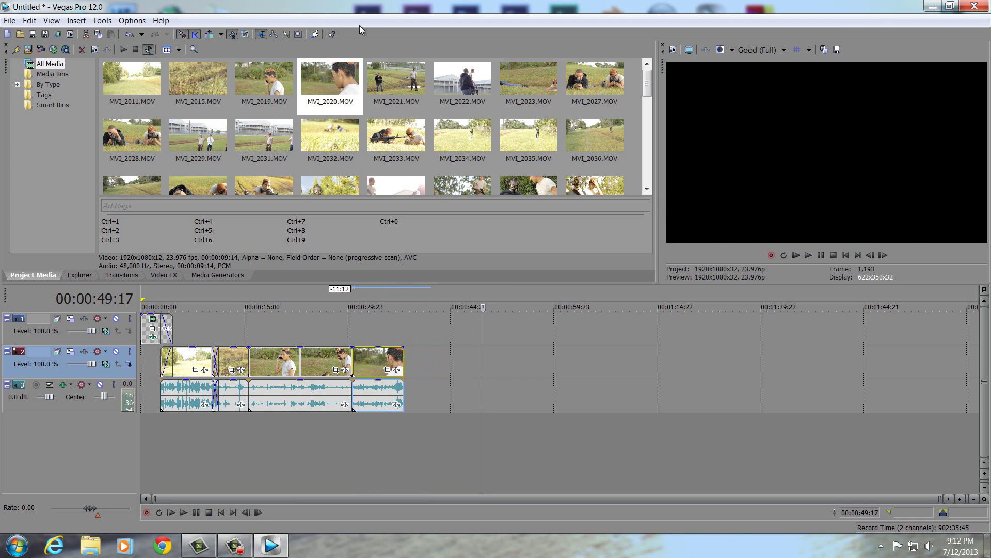
# - Place MVI_2021.MOV on the second track at about 43 seconds and trim 2 seconds 18 frames off its start
pyautogui.moveTo(382, 81); pyautogui.dragTo(436, 316)
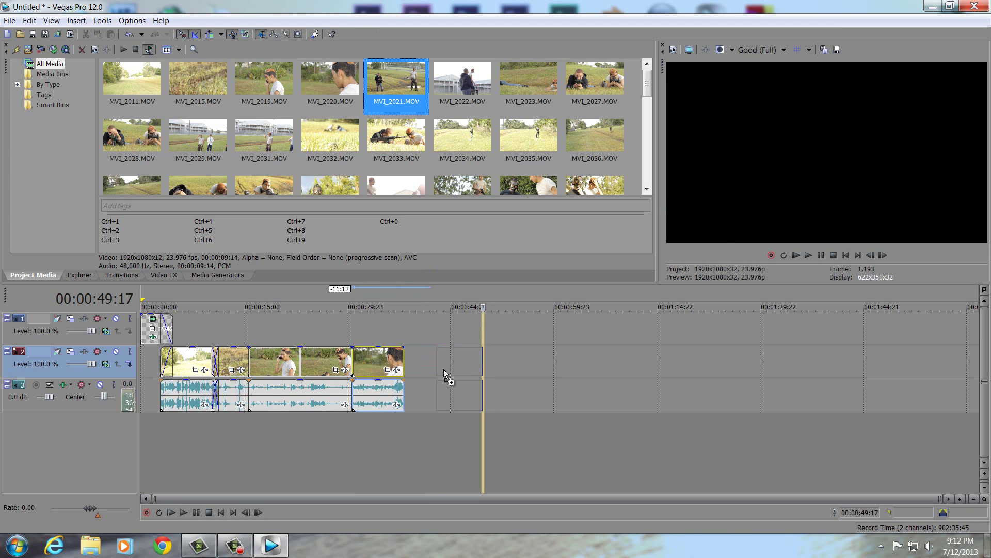
pyautogui.moveTo(444, 370); pyautogui.dragTo(439, 364)
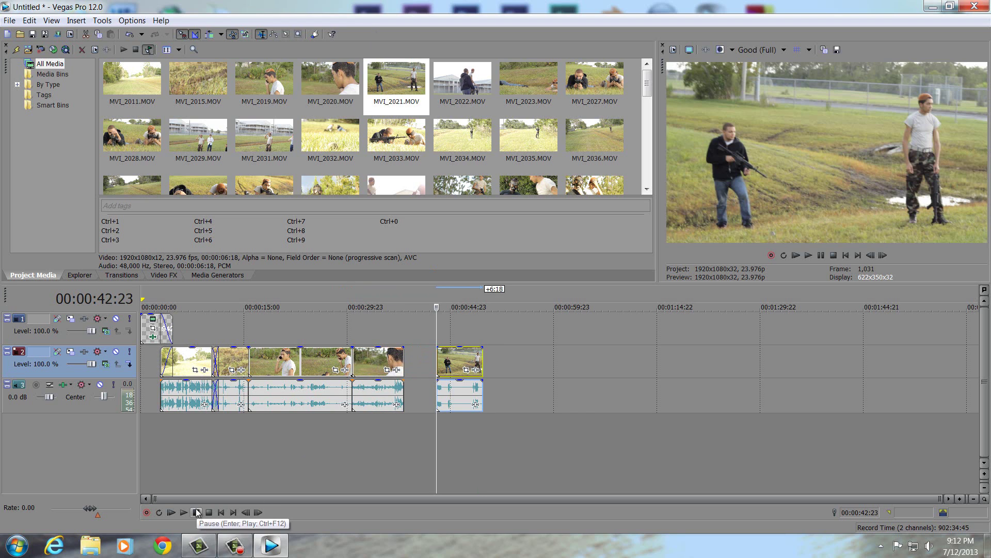
pyautogui.press('space')
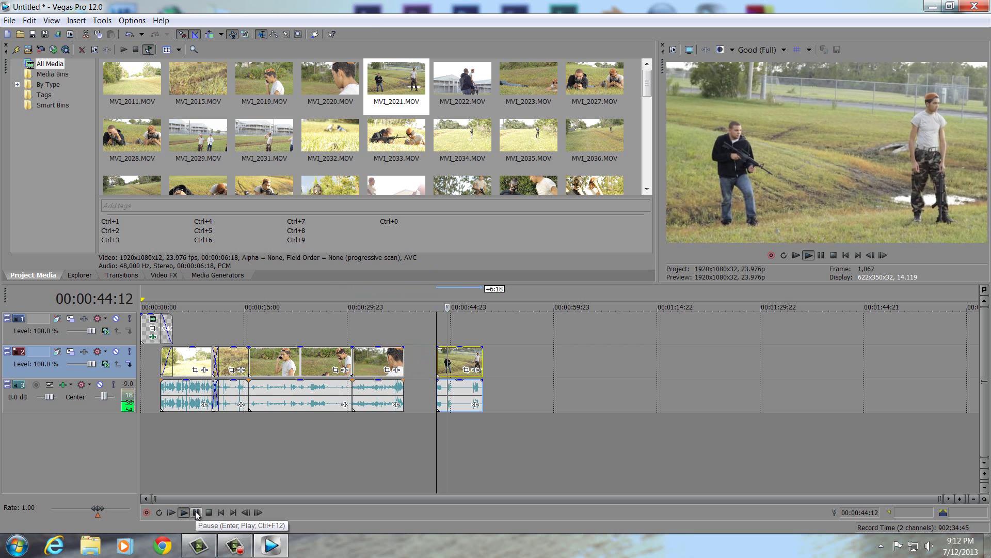
pyautogui.click(196, 512)
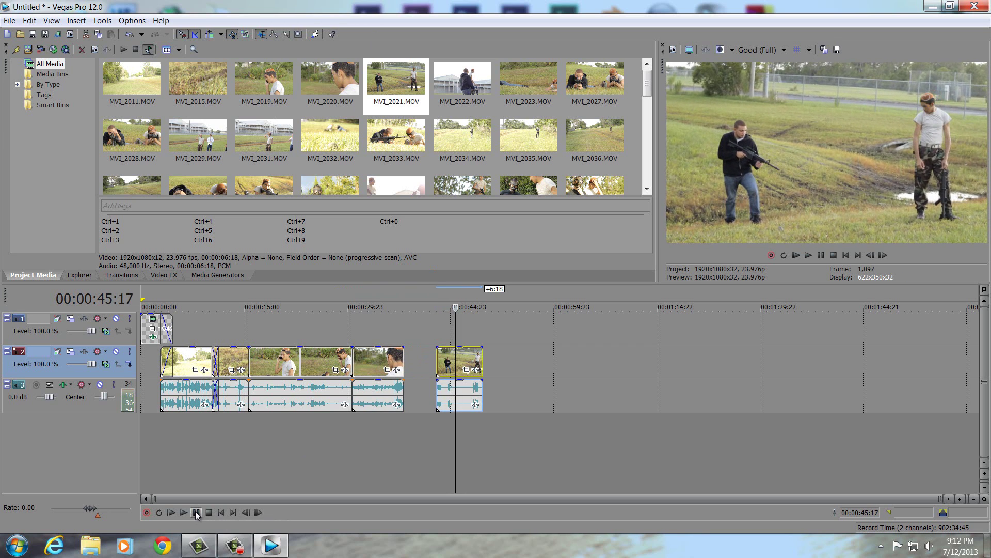
pyautogui.moveTo(436, 363); pyautogui.dragTo(453, 366)
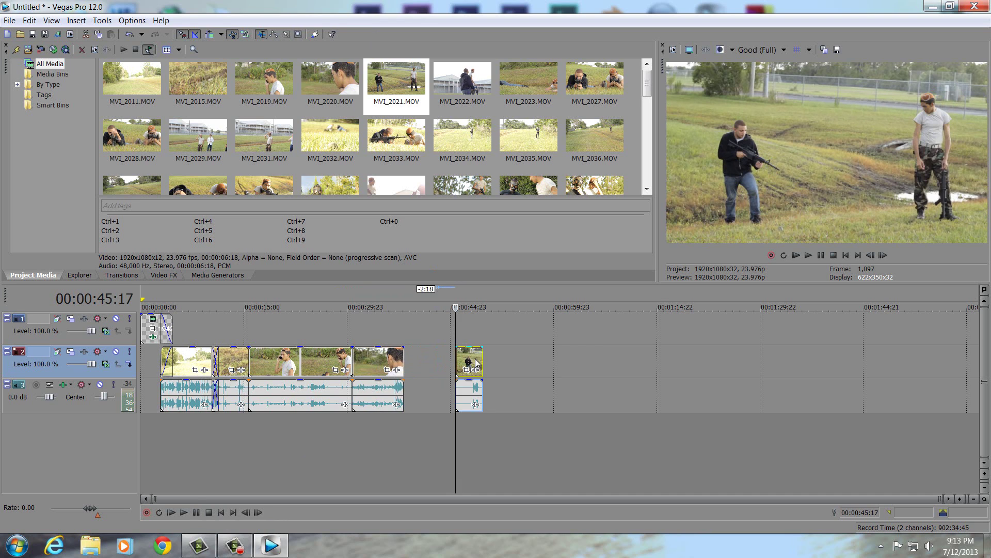
# - Play back the trimmed MVI_2021.MOV and butt it against the end of MVI_2020.MOV
pyautogui.click(199, 509)
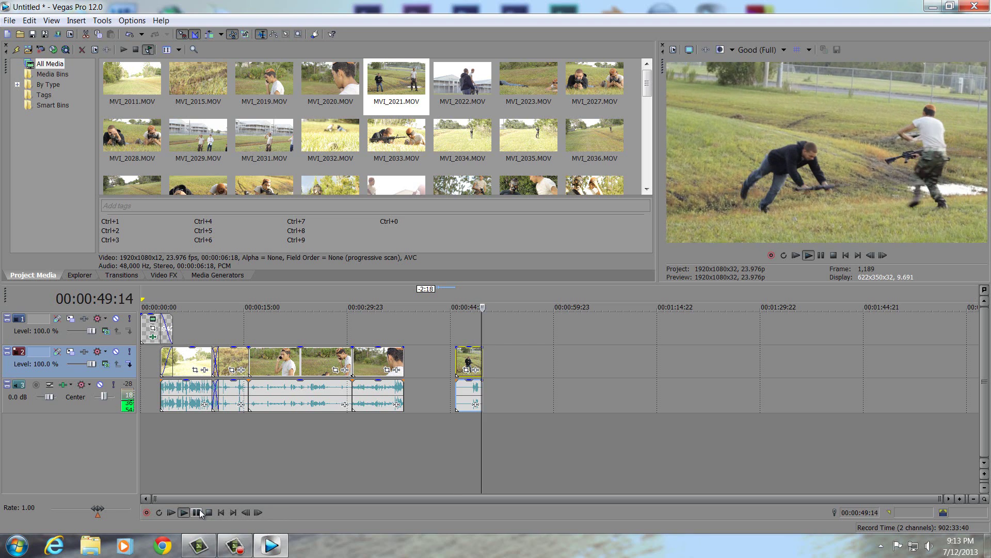
pyautogui.click(198, 512)
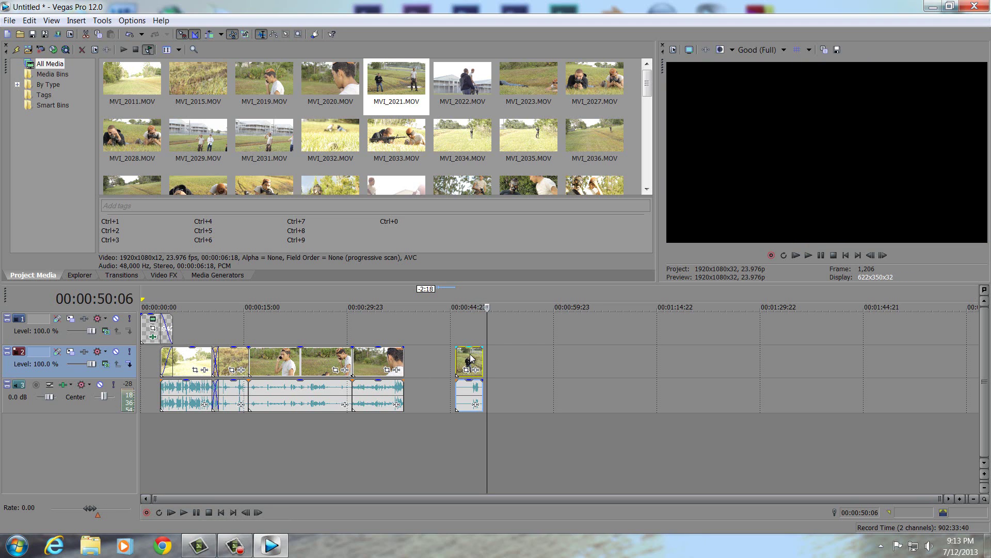
pyautogui.moveTo(471, 356); pyautogui.dragTo(420, 358)
pyautogui.click(419, 365)
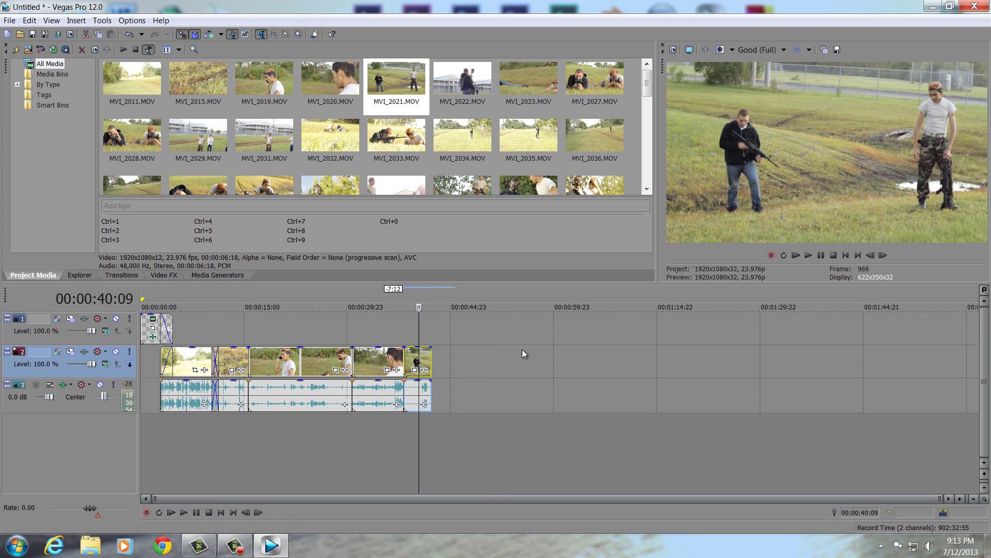
pyautogui.click(430, 364)
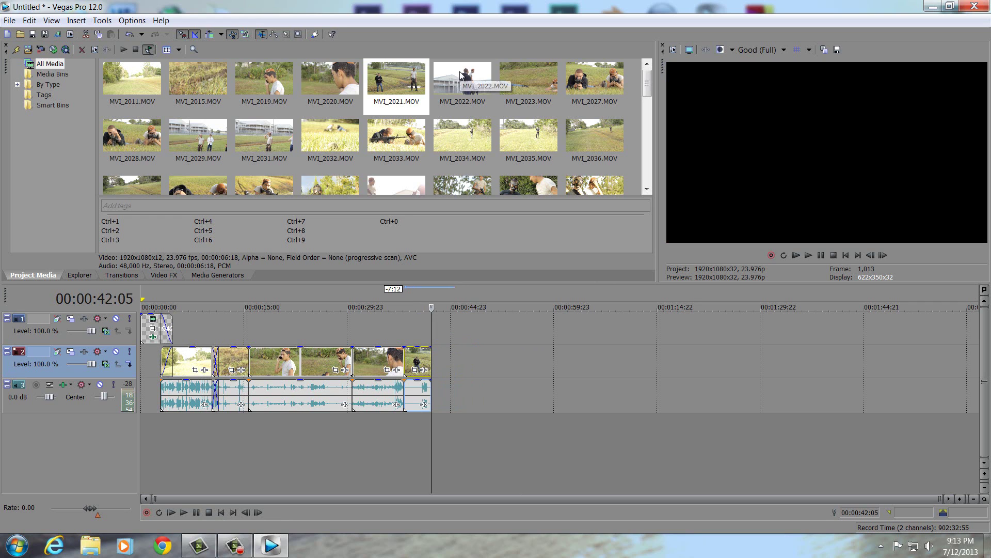
# - Add MVI_2022.MOV to the second track, trimmed by 10 seconds 3 frames at its start and butted against the end of MVI_2021.MOV
pyautogui.moveTo(462, 74); pyautogui.dragTo(476, 379)
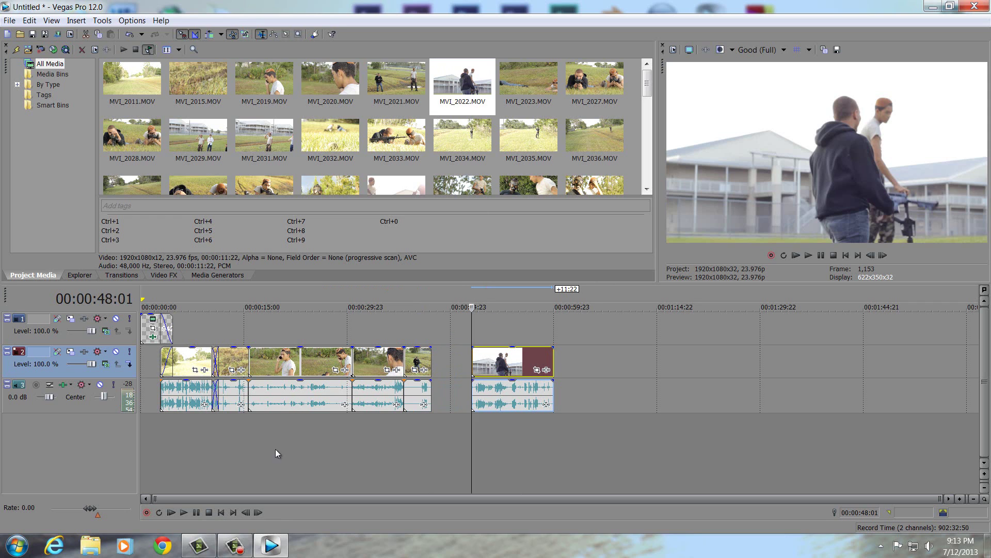
pyautogui.click(184, 512)
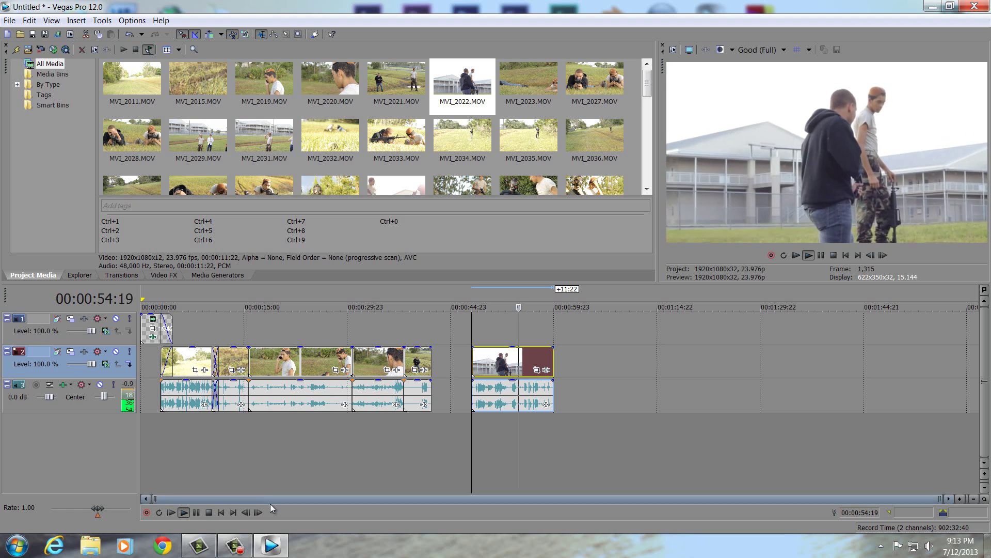
pyautogui.click(195, 511)
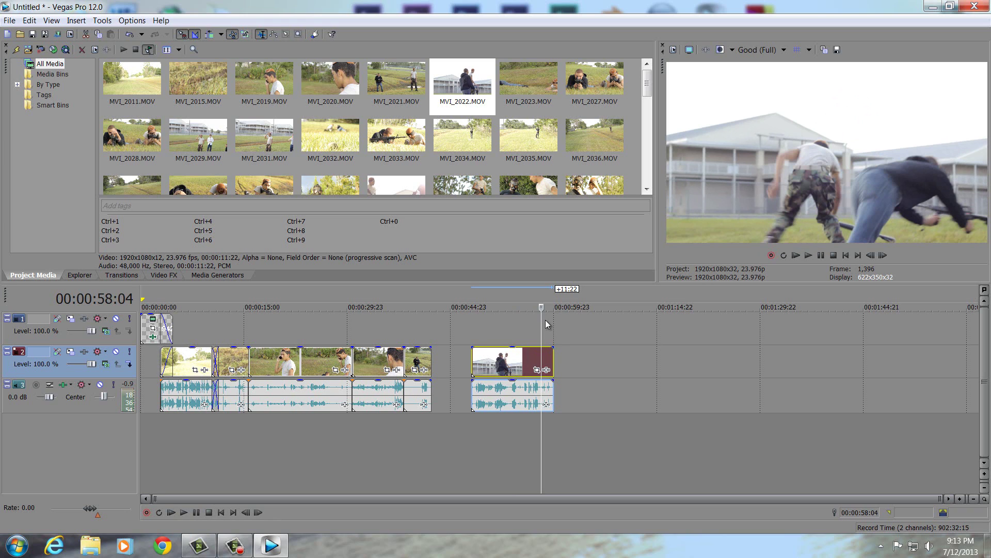
pyautogui.moveTo(474, 368); pyautogui.dragTo(442, 362)
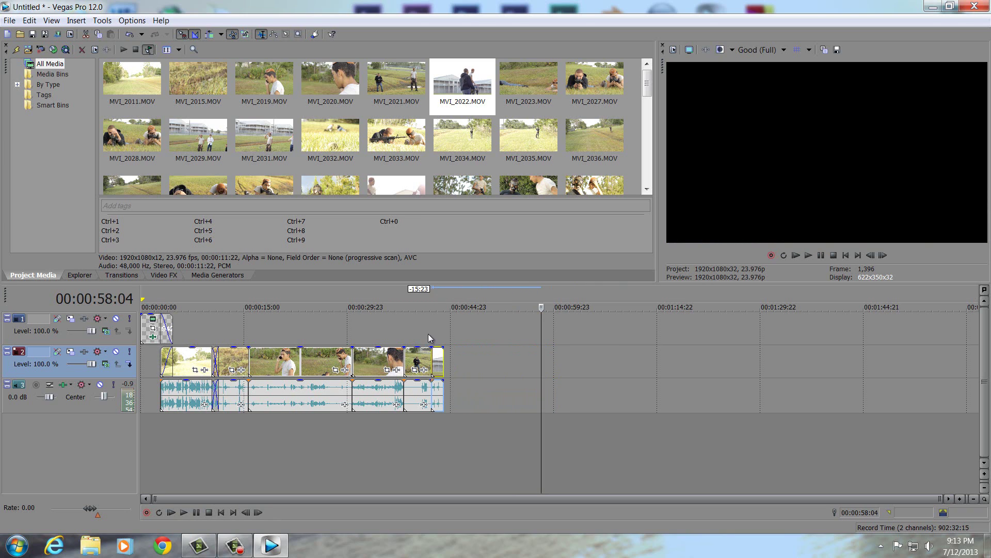
# - Review the sequence from about 37 seconds through the cuts to the end of MVI_2022.MOV
pyautogui.click(245, 513)
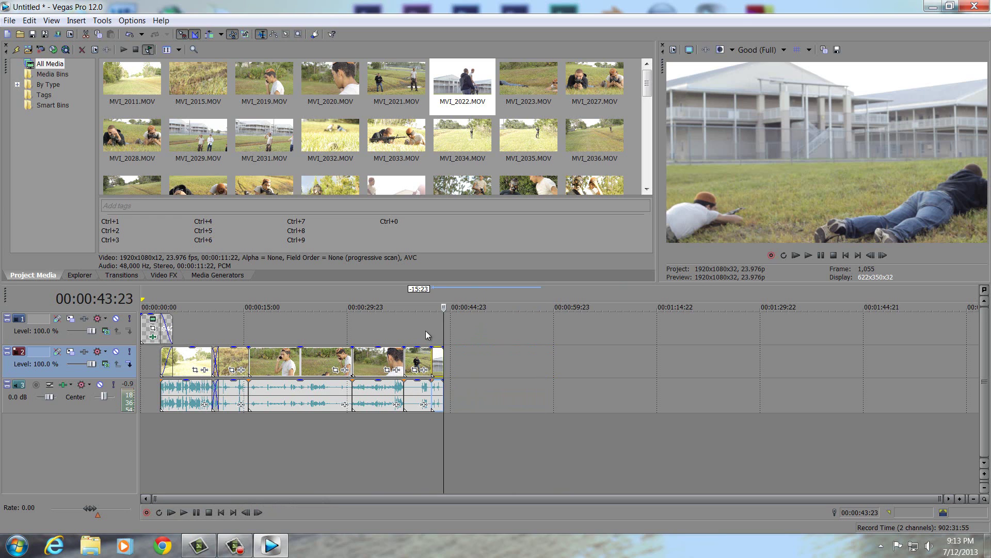
pyautogui.click(398, 327)
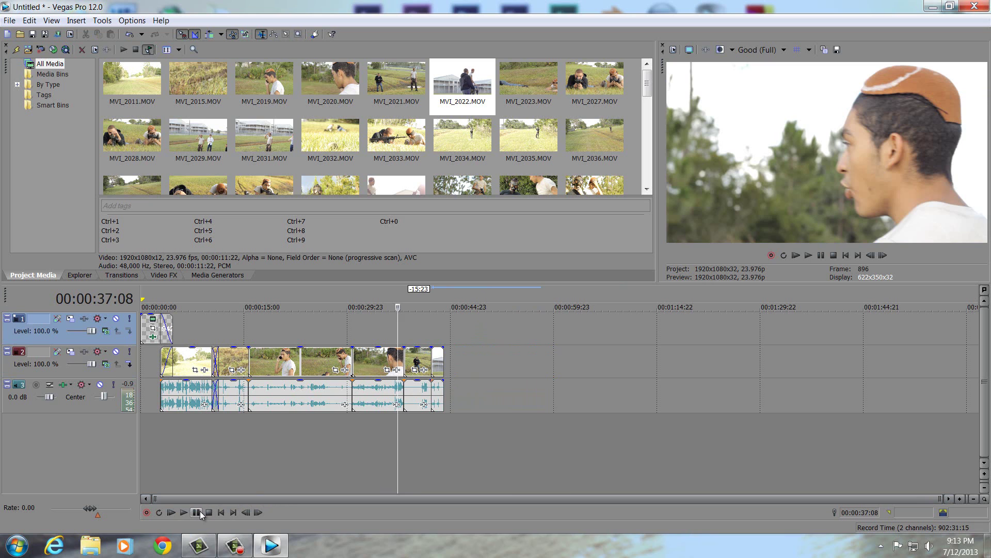
pyautogui.click(200, 510)
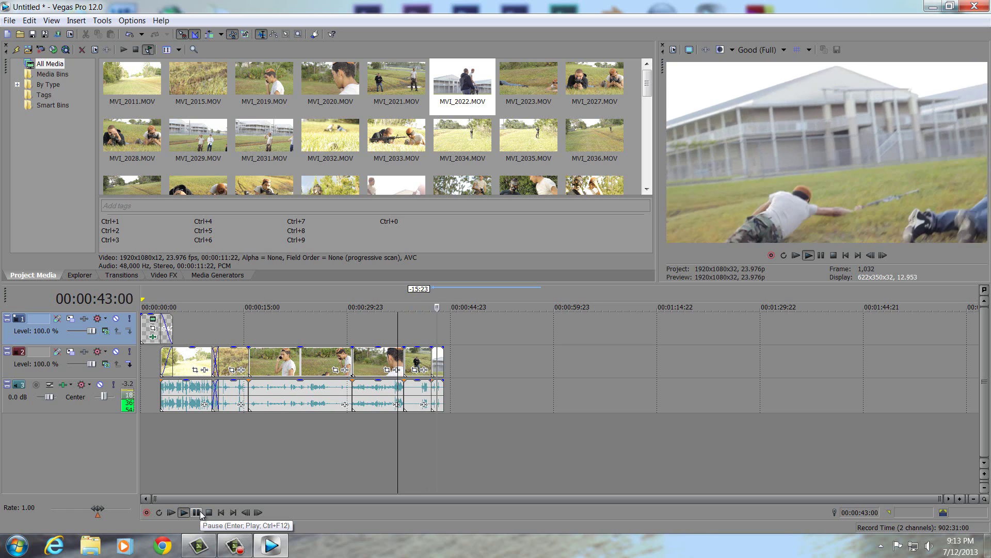
pyautogui.click(200, 511)
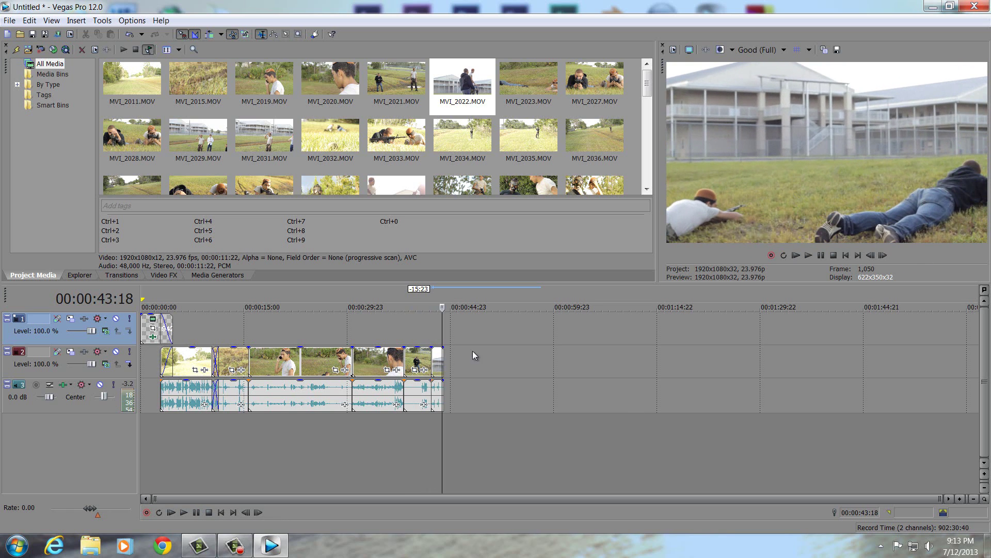
pyautogui.click(441, 365)
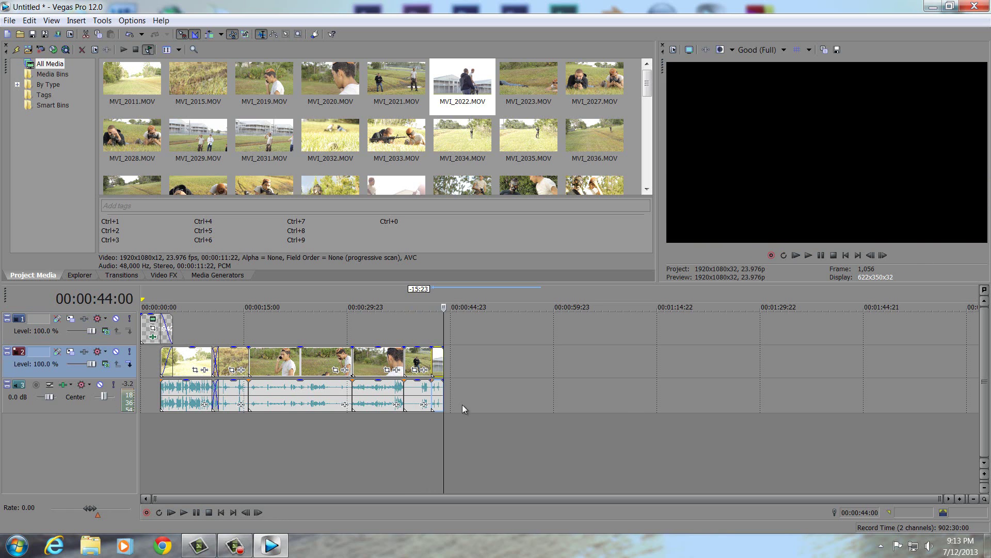
# - Add MVI_2023.MOV to the second track, trimmed by 1 second 8 frames at its start and butted against the end of MVI_2022.MOV
pyautogui.moveTo(540, 72); pyautogui.dragTo(491, 357)
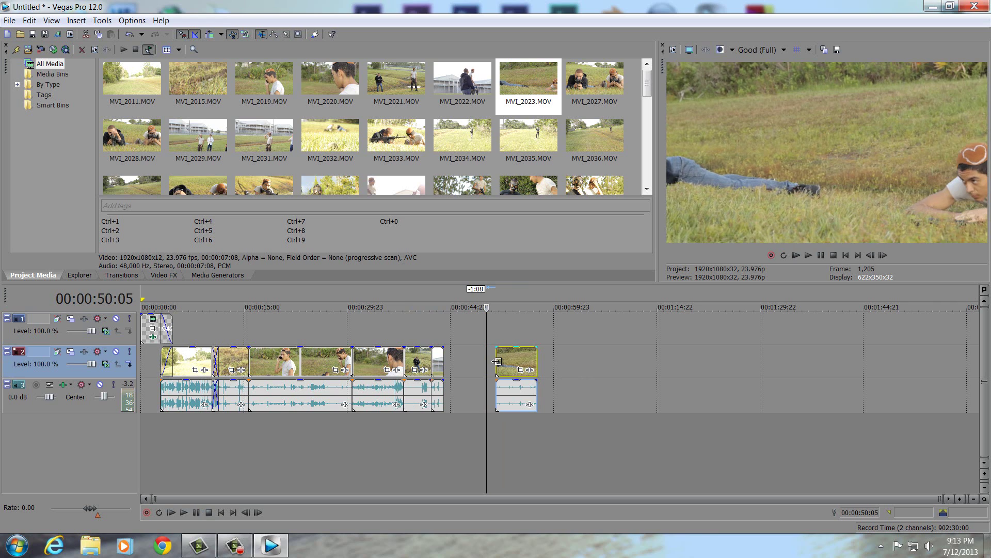
pyautogui.moveTo(494, 358); pyautogui.dragTo(456, 358)
pyautogui.click(531, 358)
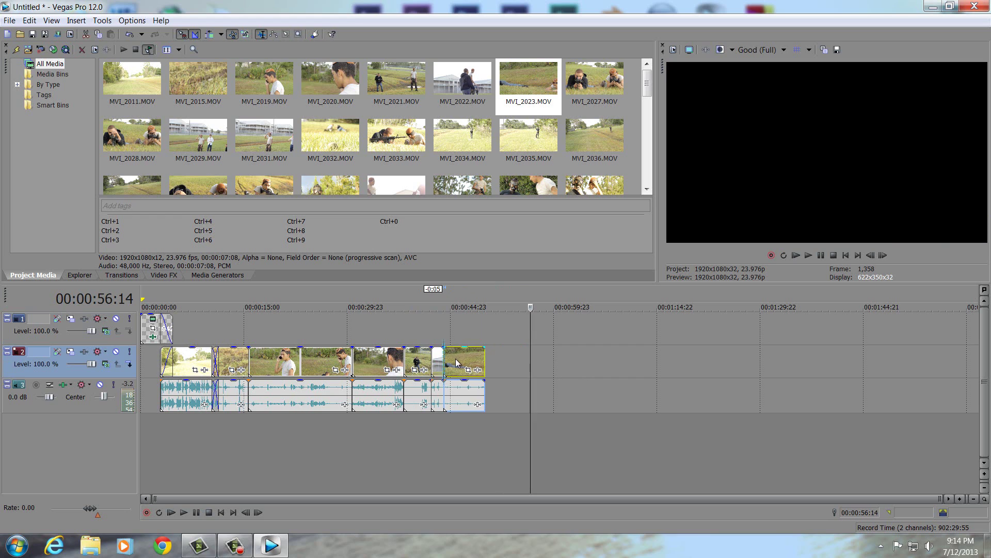
# - Find the last usable frame of MVI_2023.MOV and trim 4 frames off its end
pyautogui.click(484, 366)
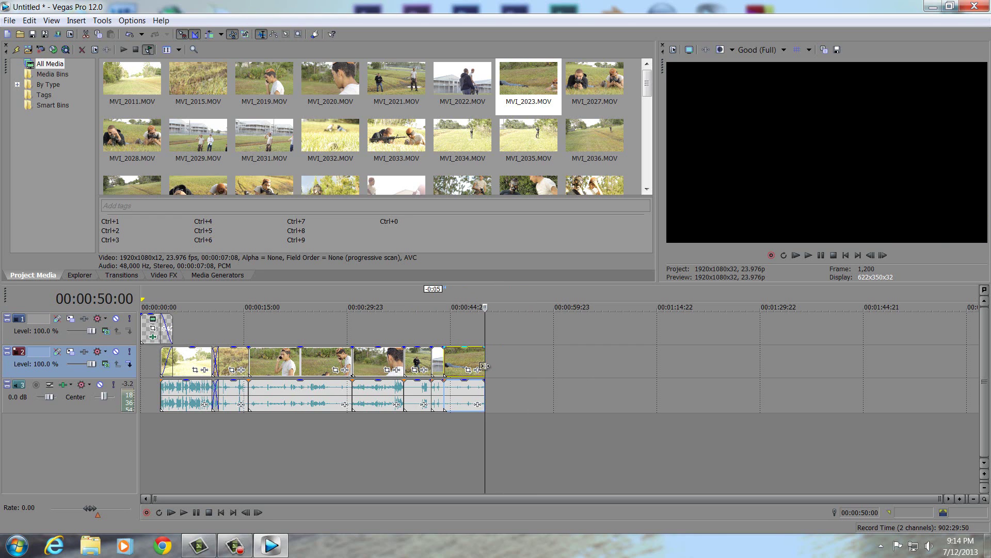
pyautogui.click(256, 512)
pyautogui.click(250, 510)
pyautogui.click(250, 511)
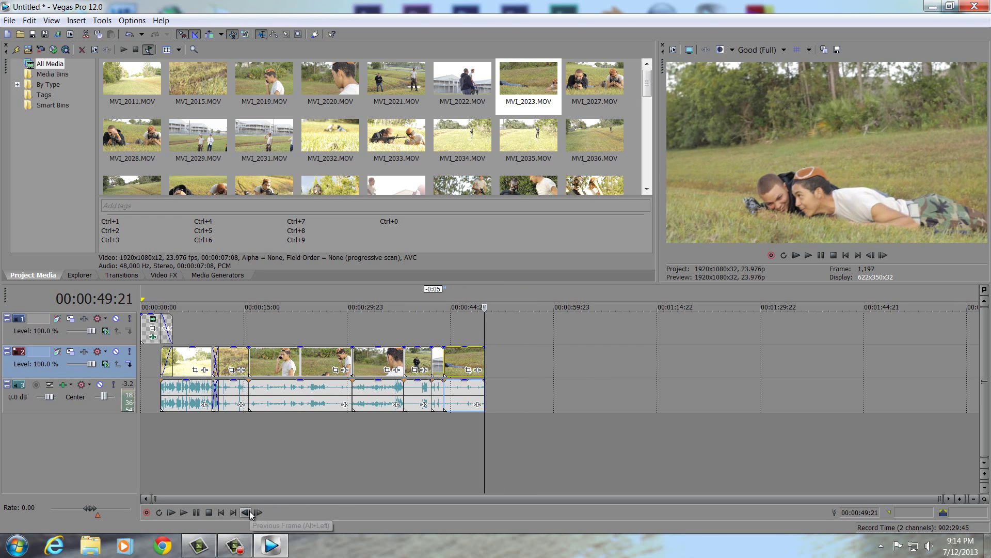
pyautogui.click(249, 510)
pyautogui.moveTo(484, 357); pyautogui.dragTo(481, 357)
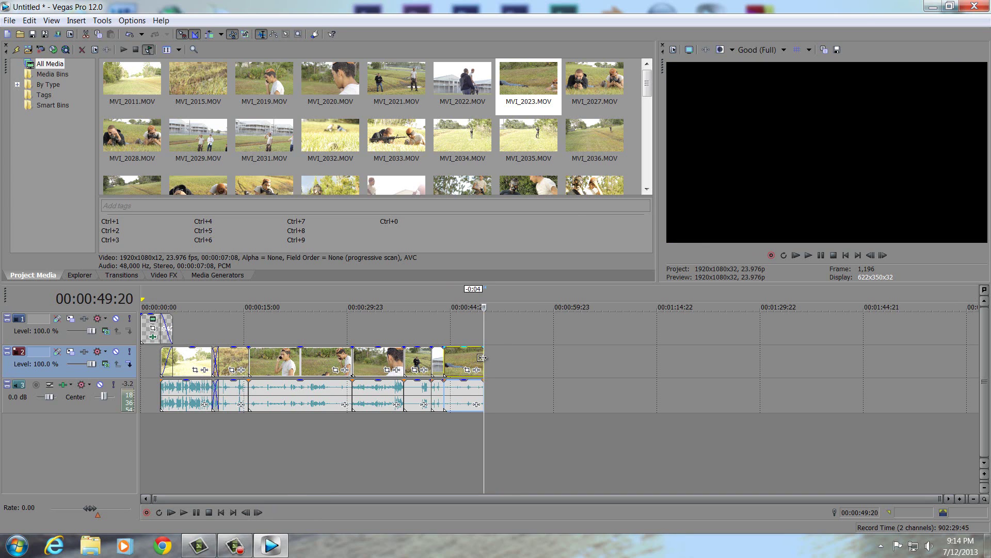
# - Add MVI_2028.MOV to the second track, trimmed by 1 second 17 frames at its start and butted against the end of MVI_2023.MOV
pyautogui.moveTo(592, 84); pyautogui.dragTo(596, 125)
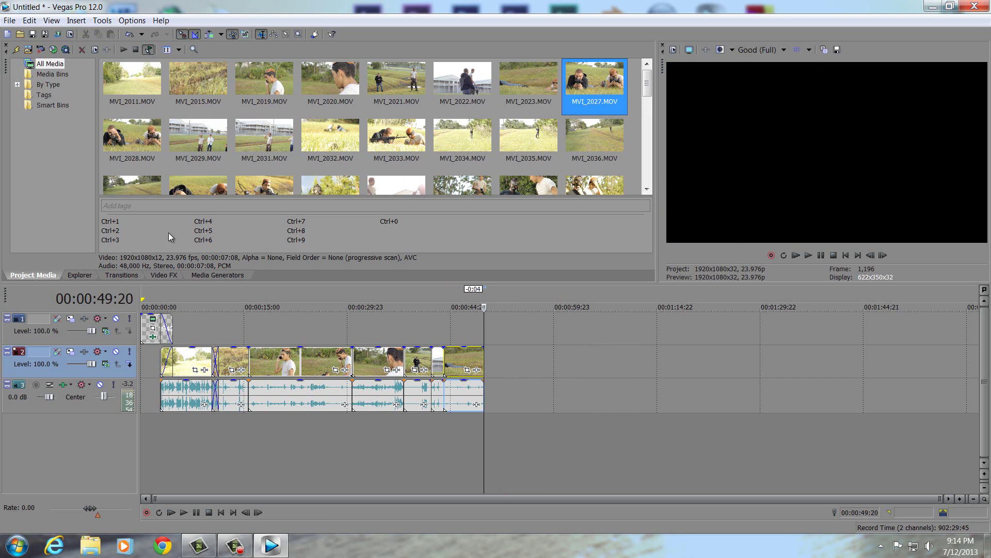
pyautogui.moveTo(122, 153); pyautogui.dragTo(546, 376)
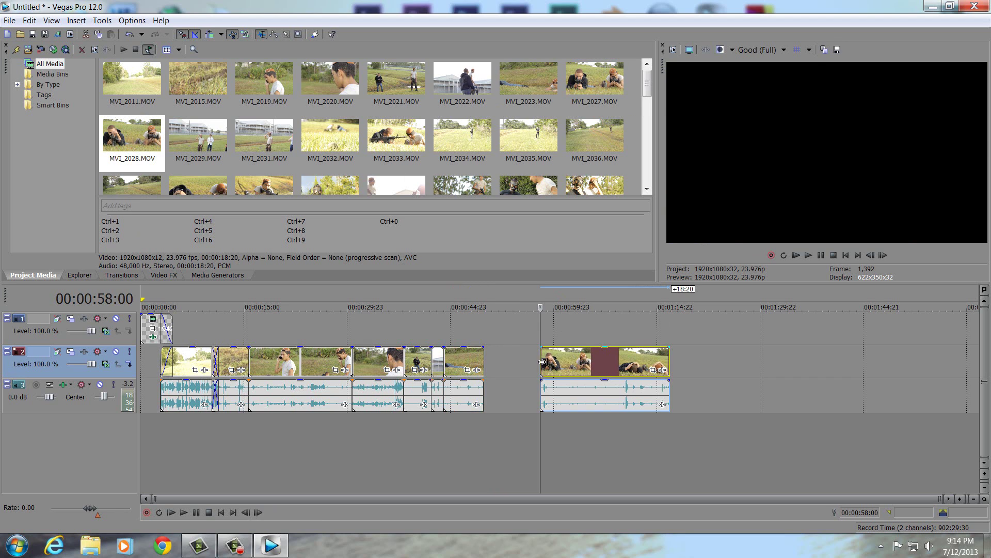
pyautogui.click(184, 512)
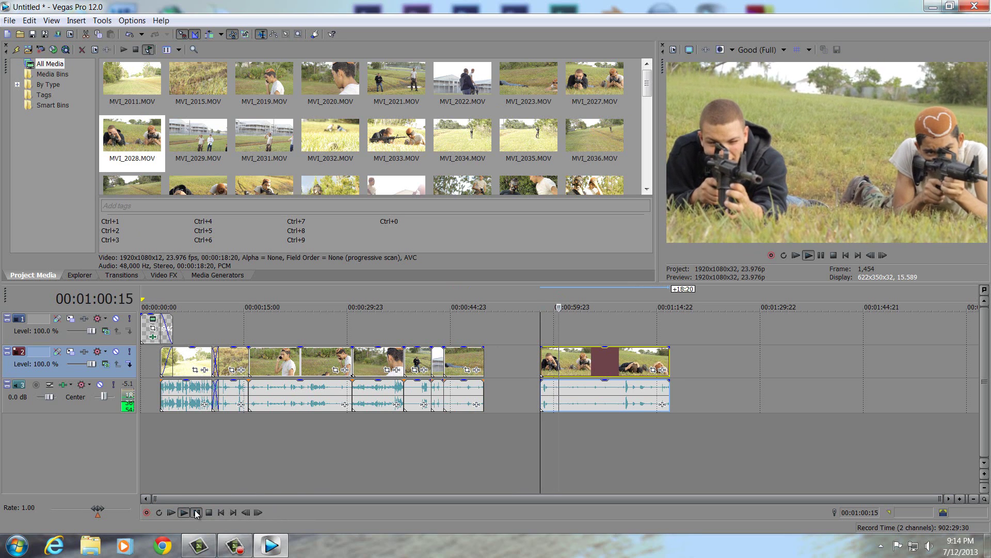
pyautogui.click(196, 512)
pyautogui.click(548, 369)
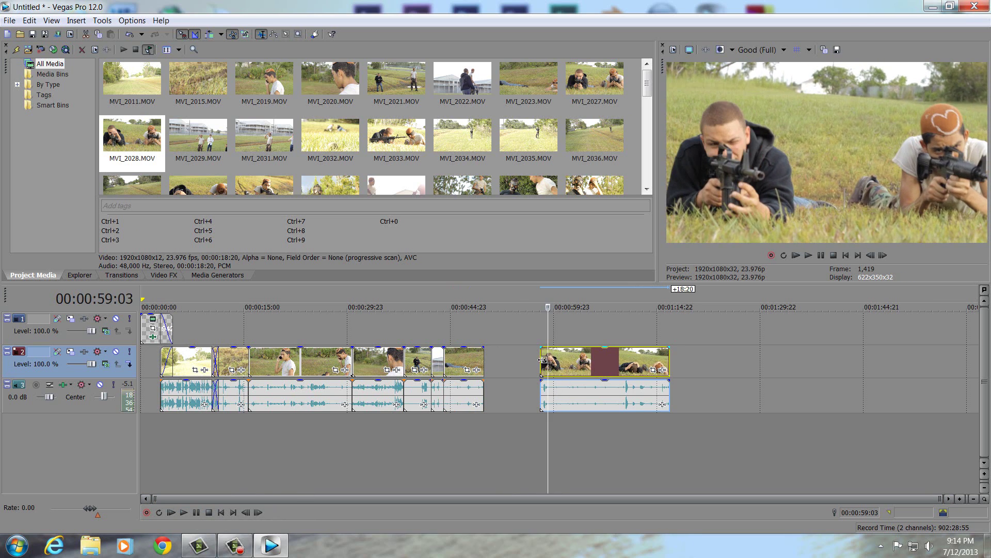
pyautogui.moveTo(541, 361)
pyautogui.mouseDown()
pyautogui.moveTo(552, 363)
pyautogui.moveTo(530, 364)
pyautogui.mouseUp()
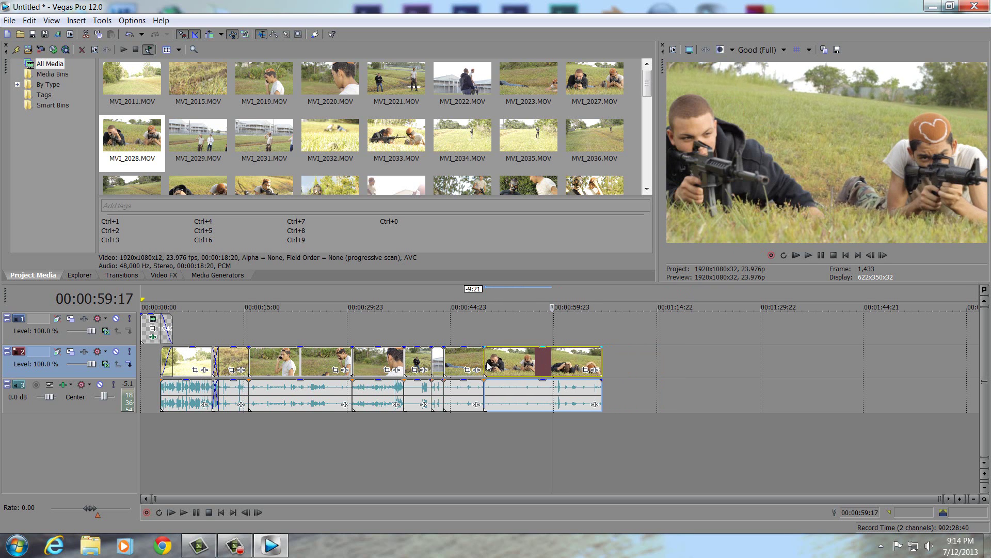
# - Play back MVI_2028.MOV from its start and trim 1 second 11 frames off its end
pyautogui.click(488, 365)
pyautogui.click(184, 512)
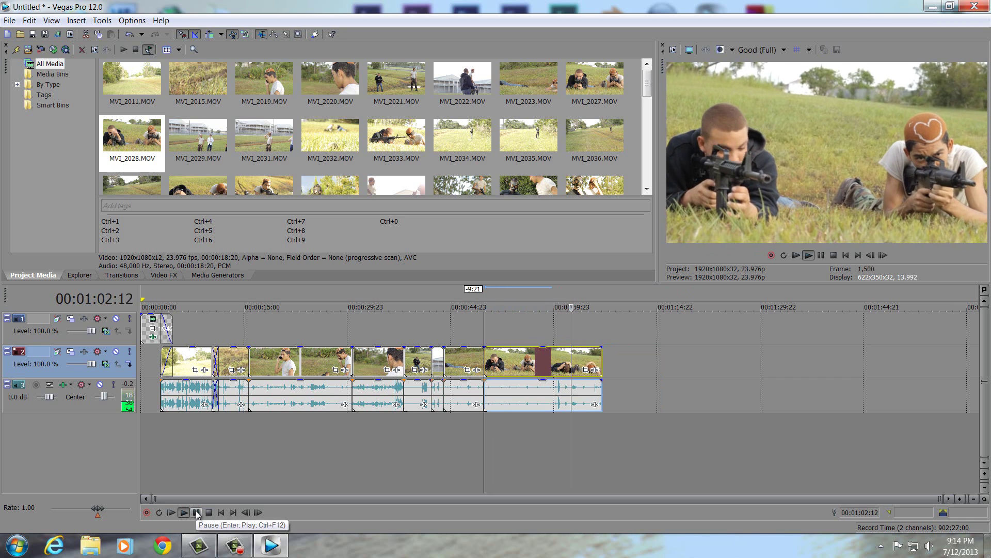
pyautogui.click(197, 512)
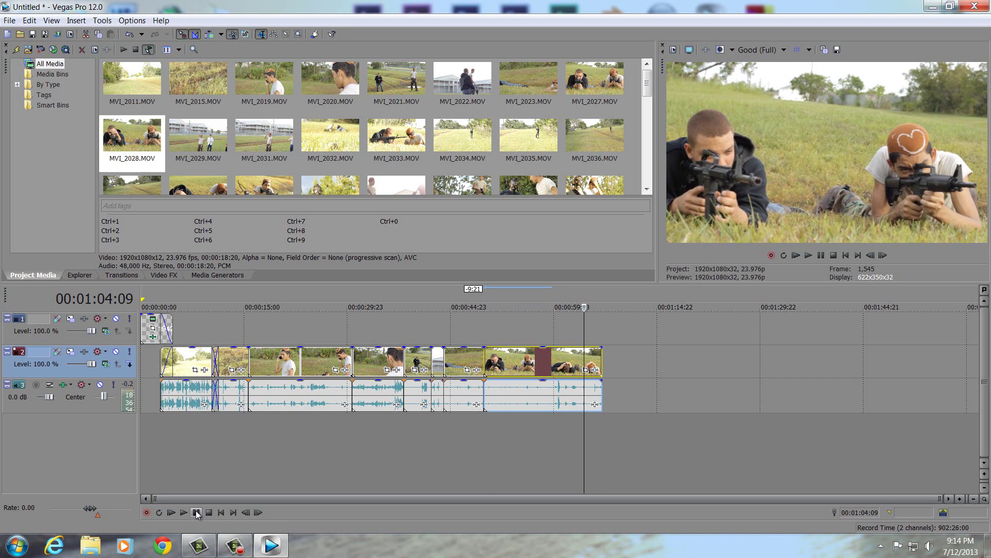
pyautogui.click(196, 512)
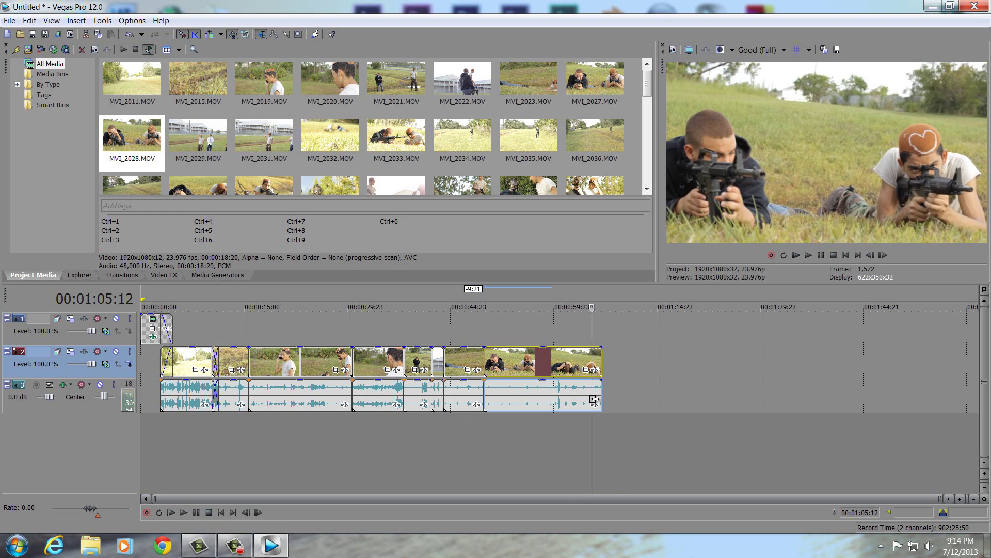
pyautogui.moveTo(602, 359); pyautogui.dragTo(590, 354)
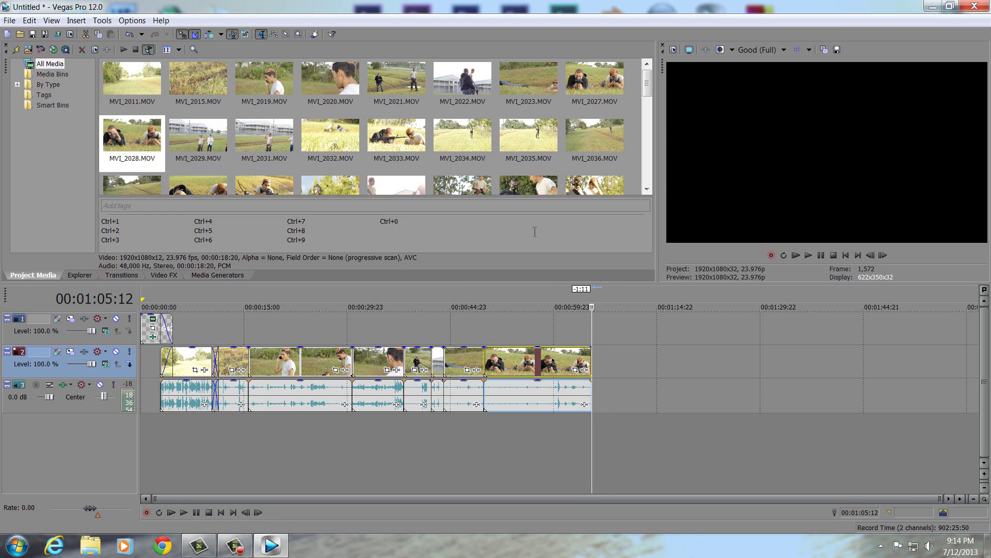
# - Add MVI_2031.MOV to the second track, find its first usable frame and trim 1 second 16 frames off its start
pyautogui.click(255, 135)
pyautogui.moveTo(657, 374); pyautogui.dragTo(655, 362)
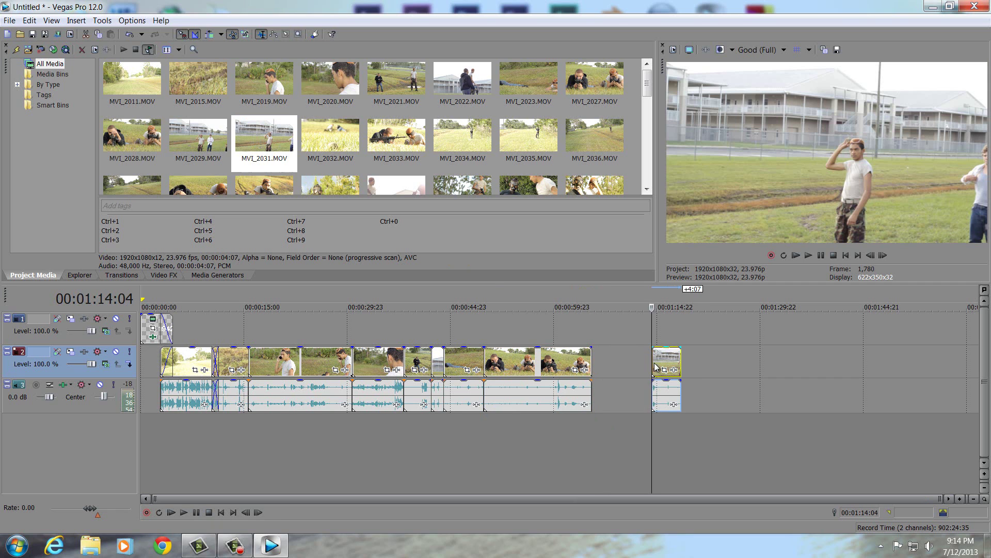
pyautogui.click(196, 512)
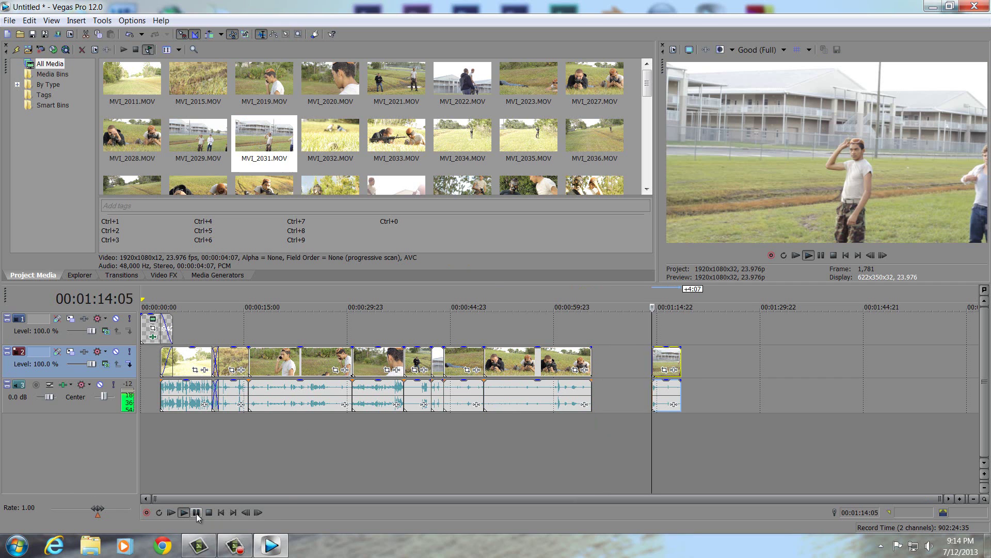
pyautogui.click(197, 512)
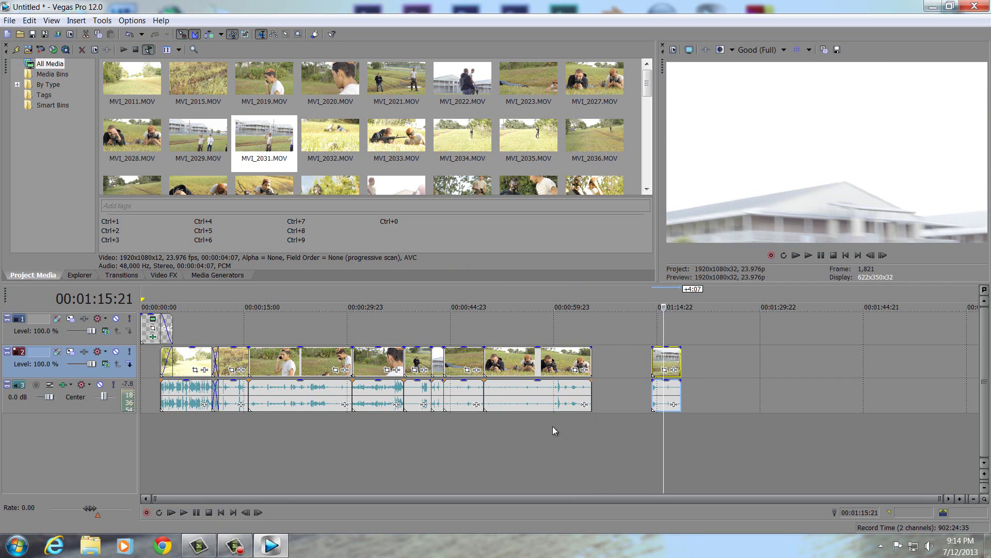
pyautogui.click(658, 368)
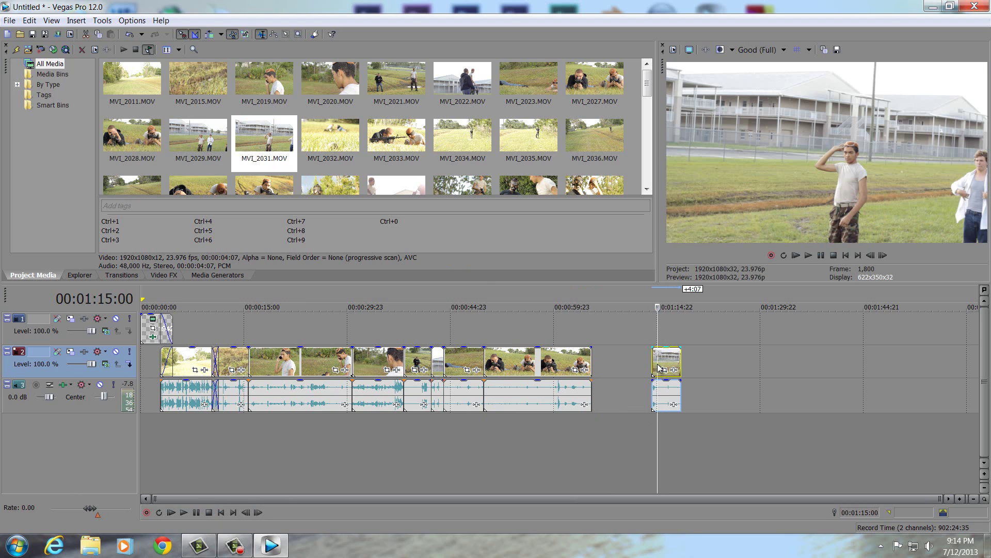
pyautogui.click(195, 512)
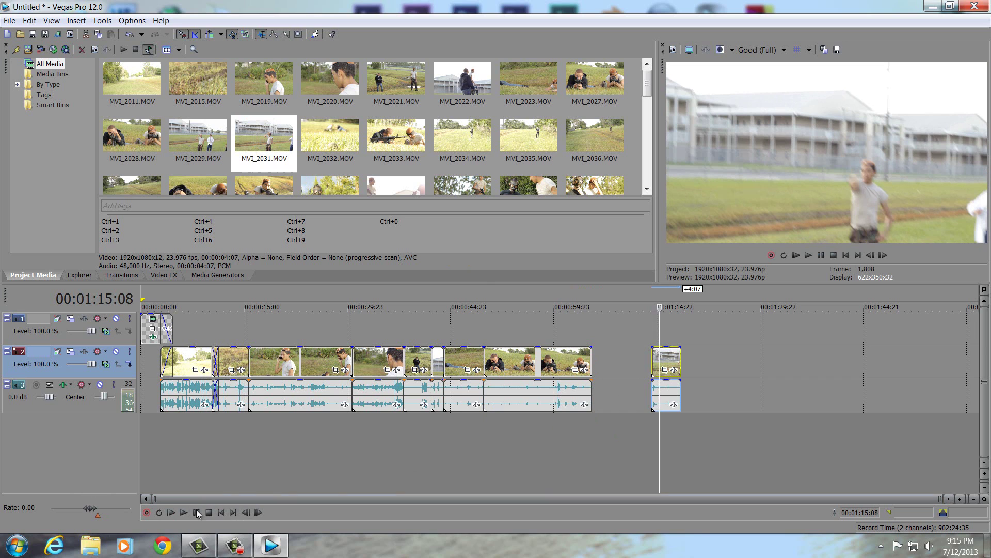
pyautogui.click(191, 510)
pyautogui.click(191, 511)
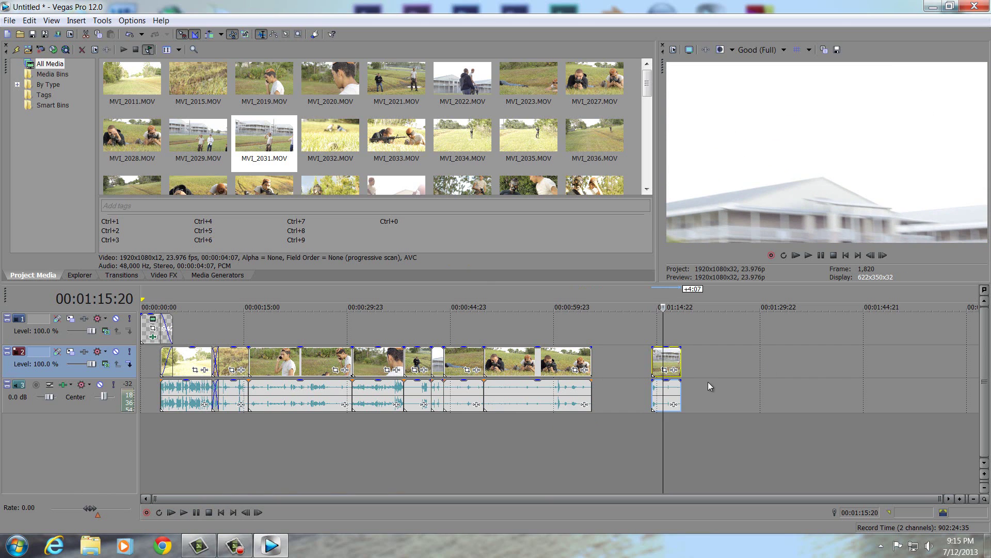
pyautogui.moveTo(663, 354); pyautogui.dragTo(665, 355)
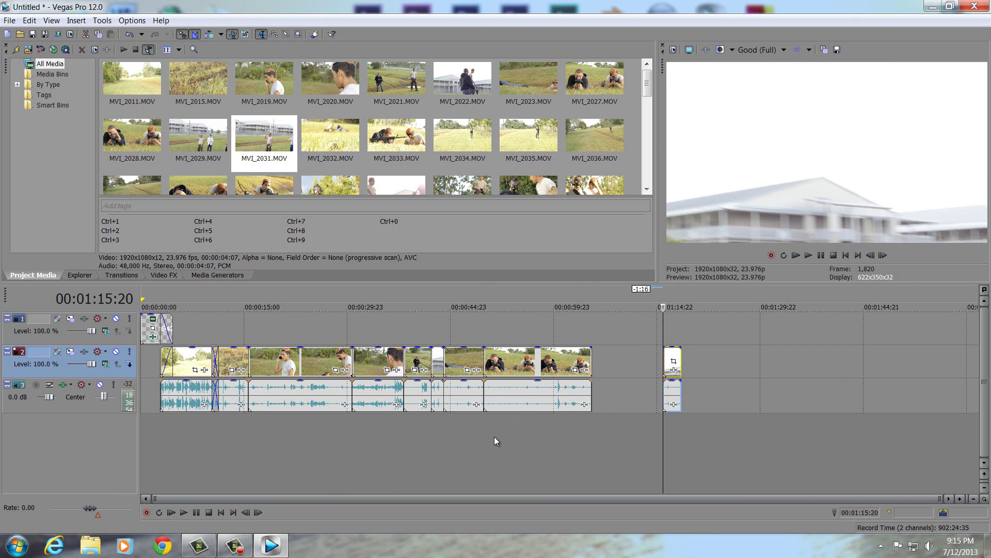
# - Play back the remainder of MVI_2031.MOV and butt the clip against the end of MVI_2028.MOV
pyautogui.click(183, 512)
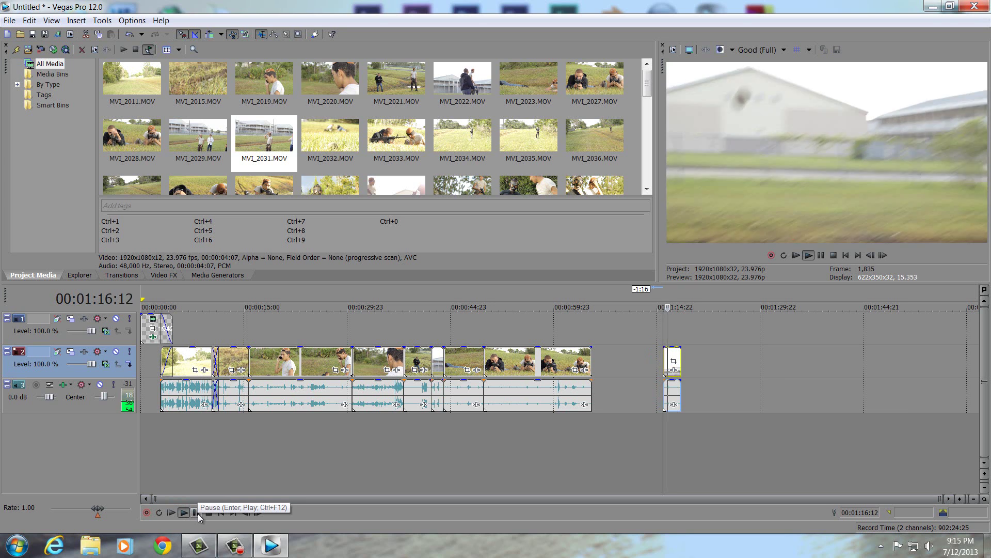
pyautogui.click(197, 514)
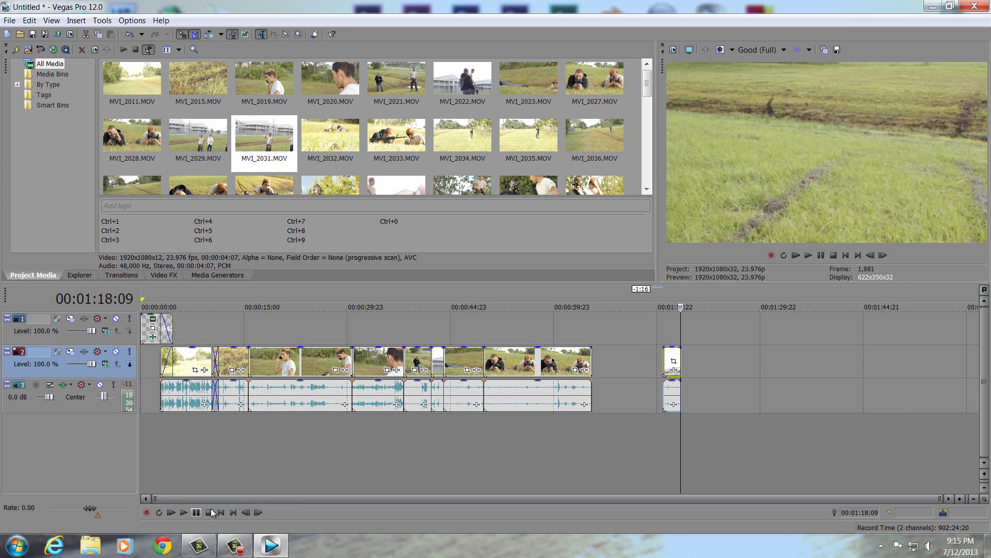
pyautogui.click(209, 512)
pyautogui.moveTo(678, 364); pyautogui.dragTo(602, 364)
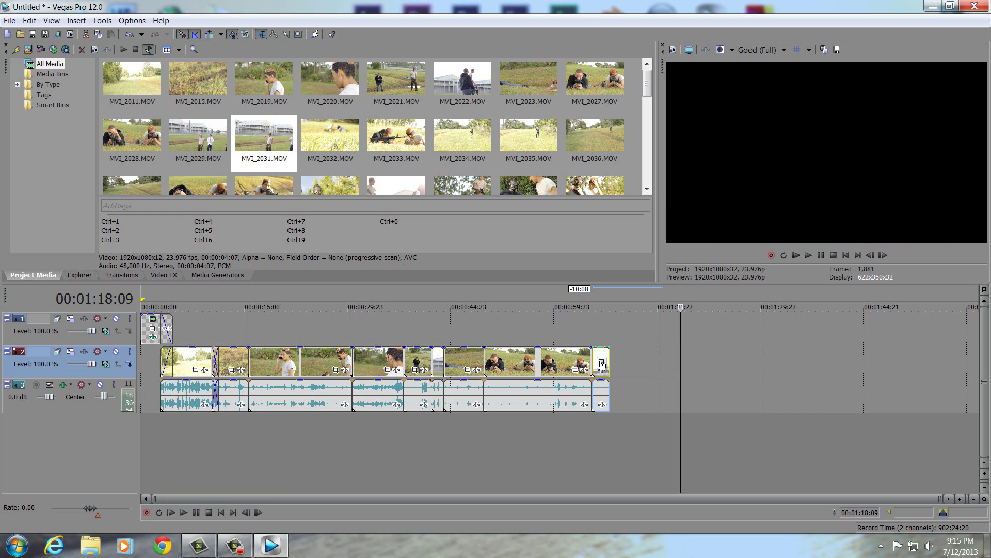
# - Add MVI_2032.MOV to the second track, play it through and butt it against the end of MVI_2031.MOV
pyautogui.click(331, 135)
pyautogui.moveTo(635, 360); pyautogui.dragTo(666, 383)
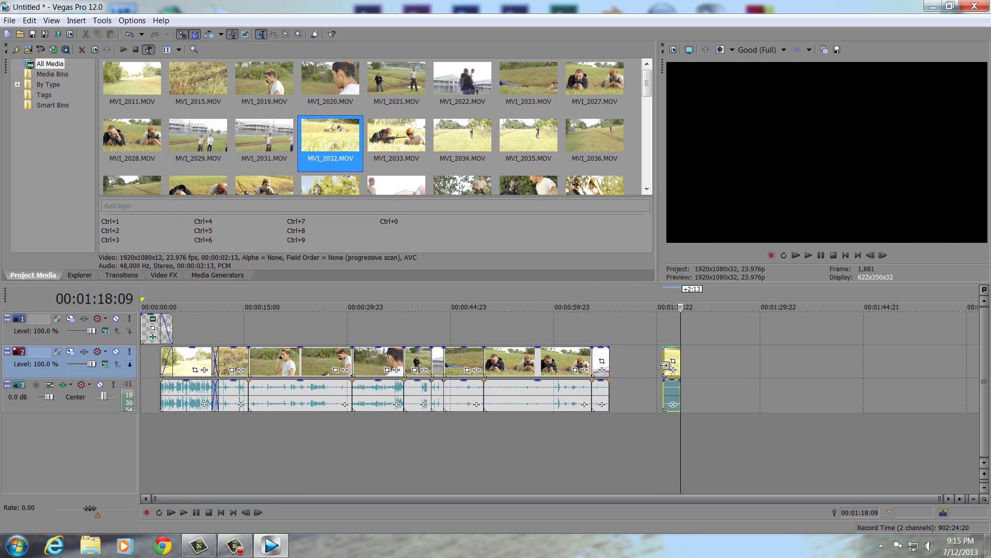
pyautogui.click(199, 515)
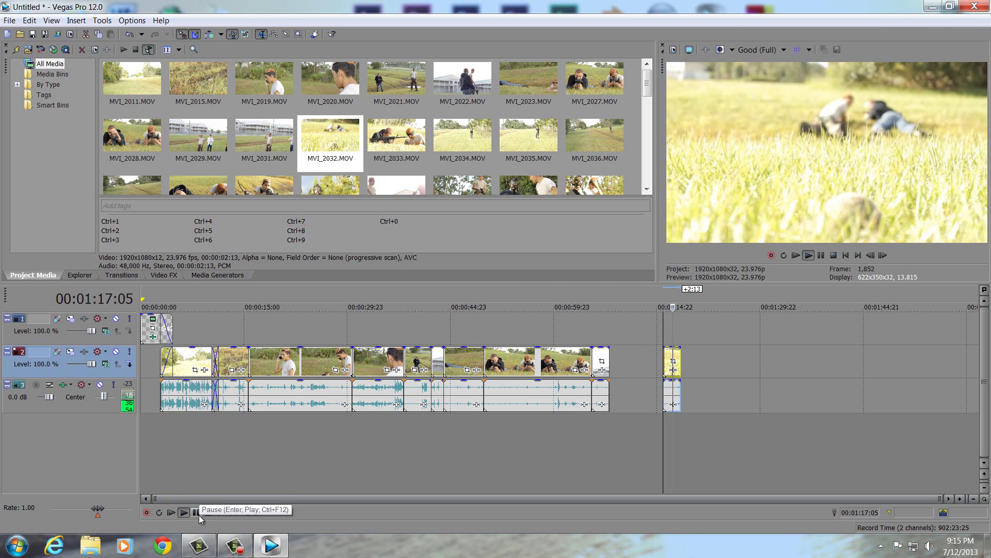
pyautogui.click(199, 515)
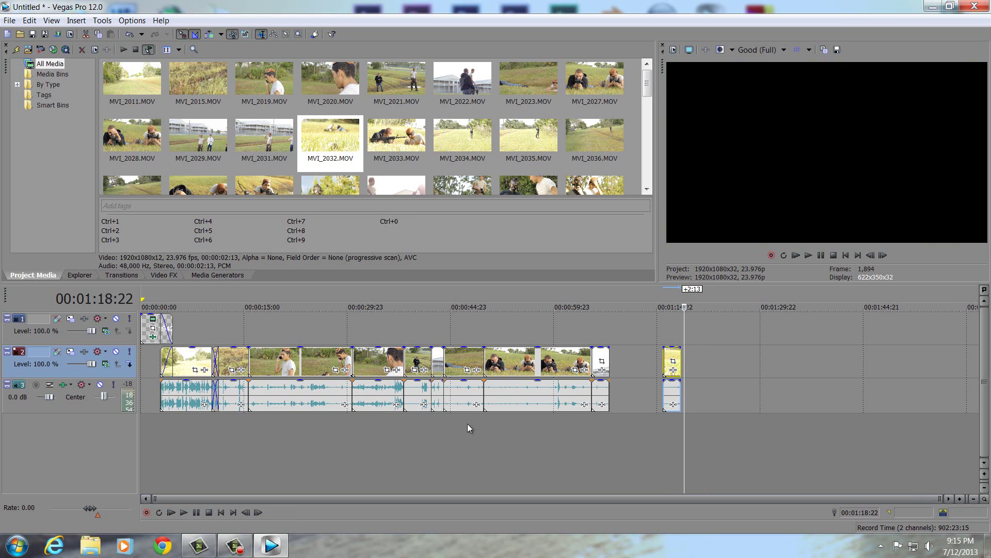
pyautogui.moveTo(666, 361); pyautogui.dragTo(613, 361)
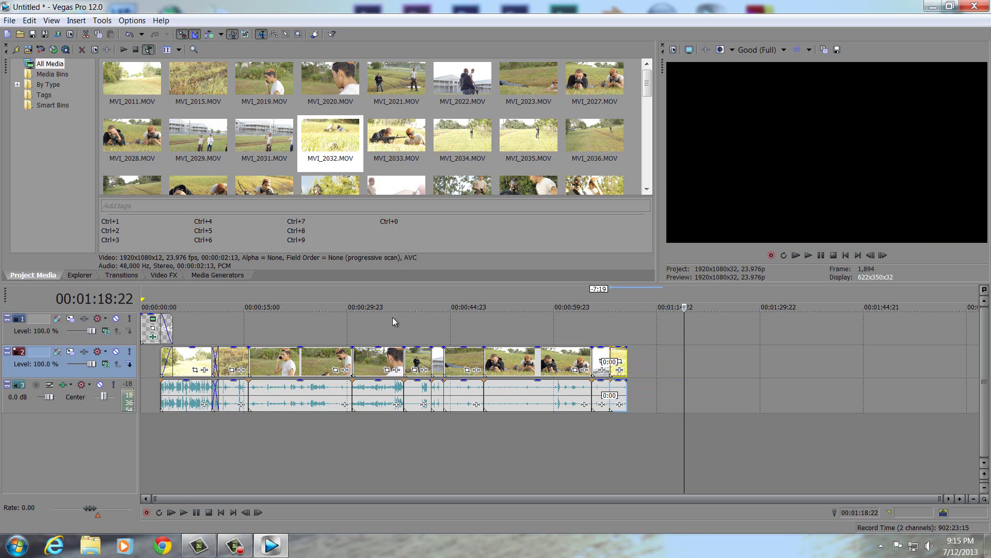
# - Review the assembled sequence from 00:00:29:12, then the last two clips from the start of MVI_2031.MOV
pyautogui.click(404, 325)
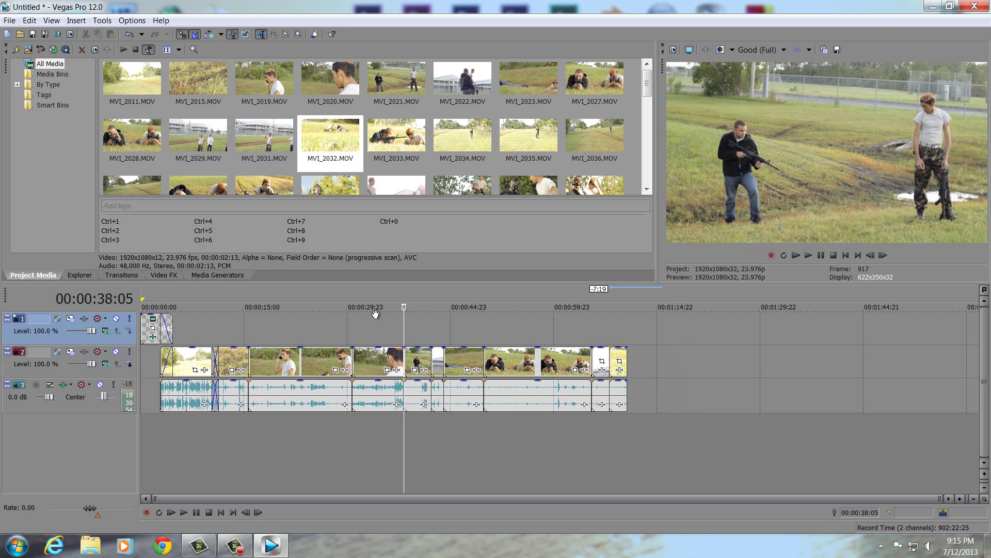
pyautogui.click(344, 325)
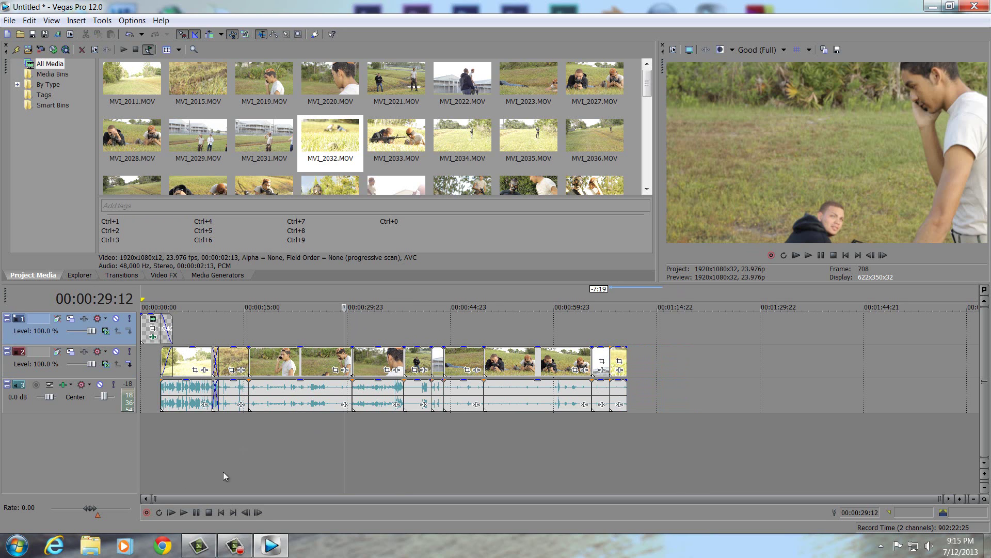
pyautogui.click(200, 511)
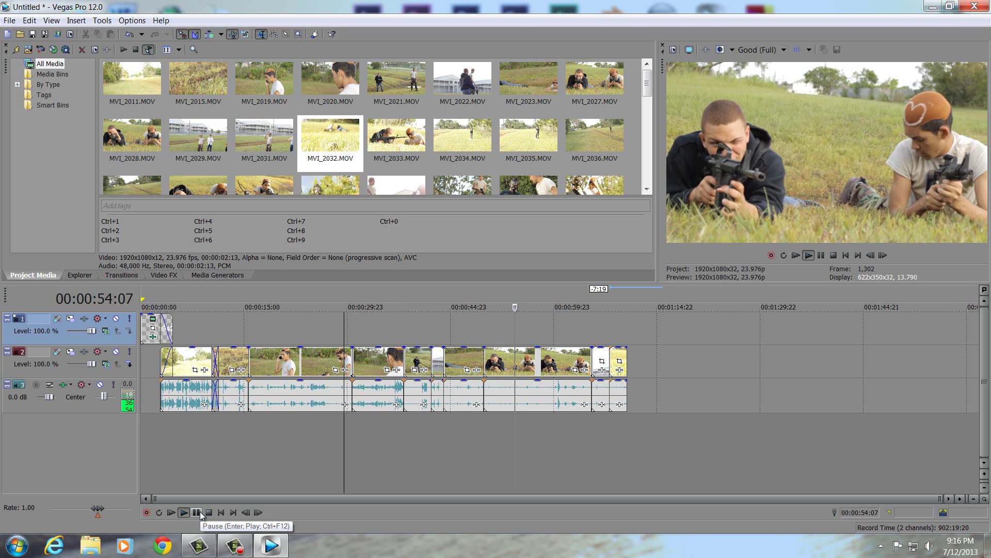
pyautogui.click(199, 511)
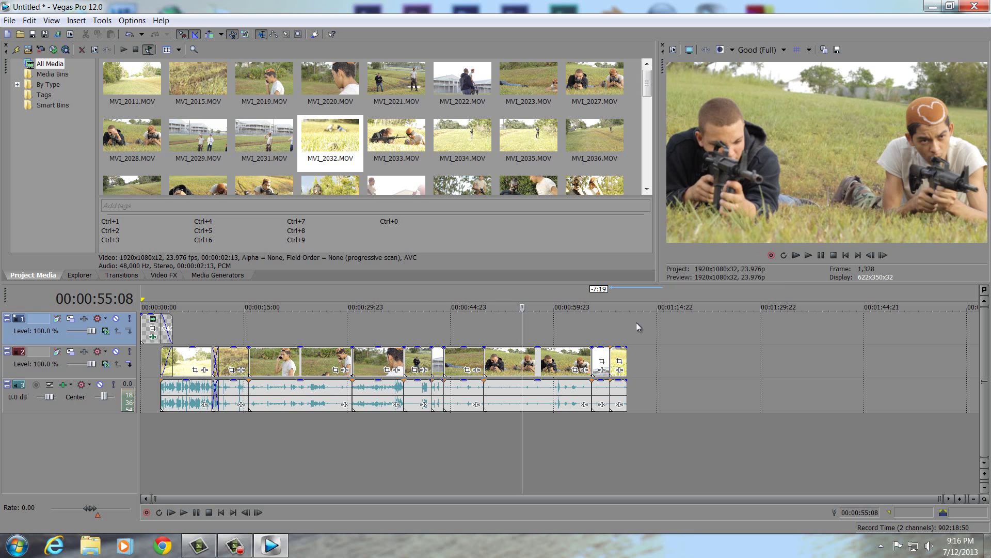
pyautogui.click(592, 322)
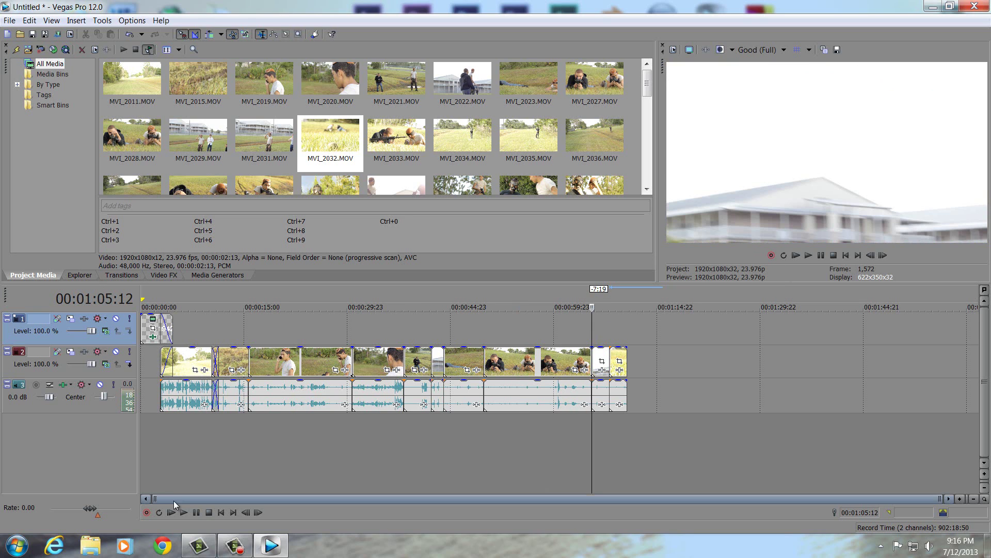
pyautogui.click(196, 510)
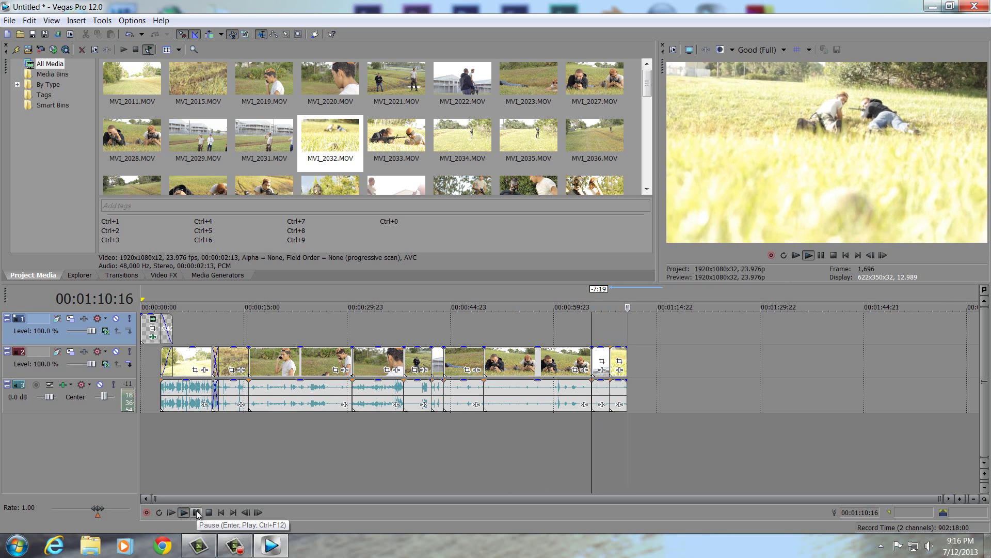
pyautogui.click(625, 364)
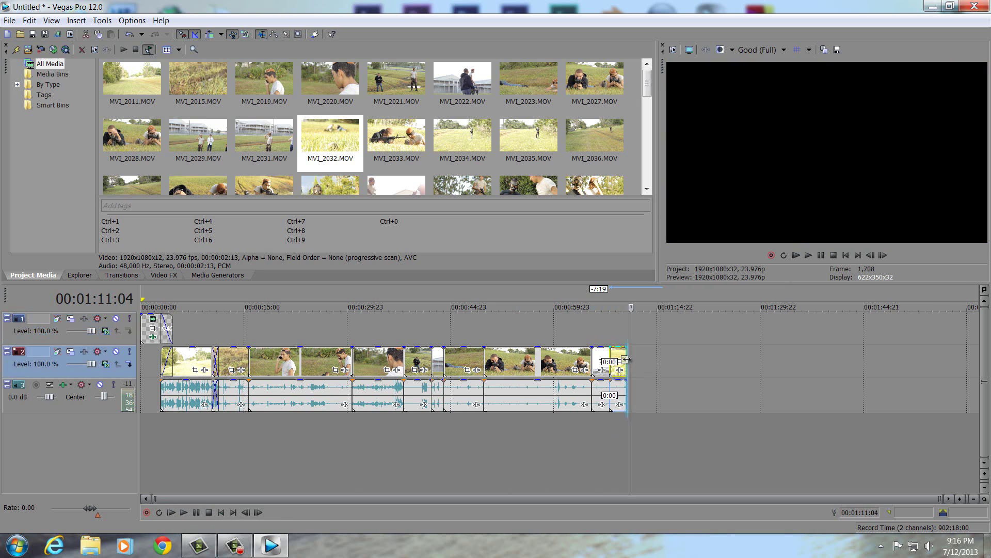
# - Set the video preview quality to Good (Half) and look over the resolution options of the Preview quality
pyautogui.click(785, 51)
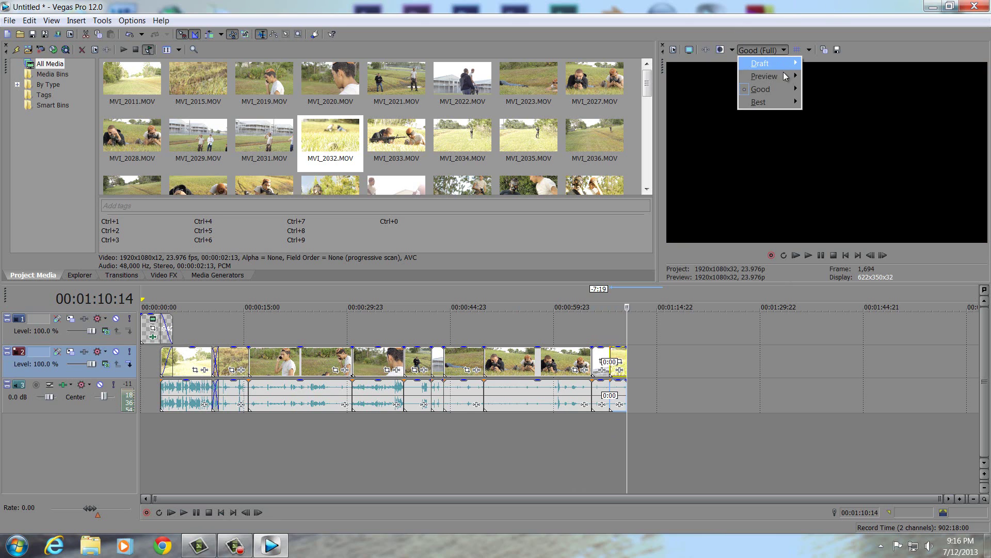
pyautogui.moveTo(794, 91)
pyautogui.click(825, 113)
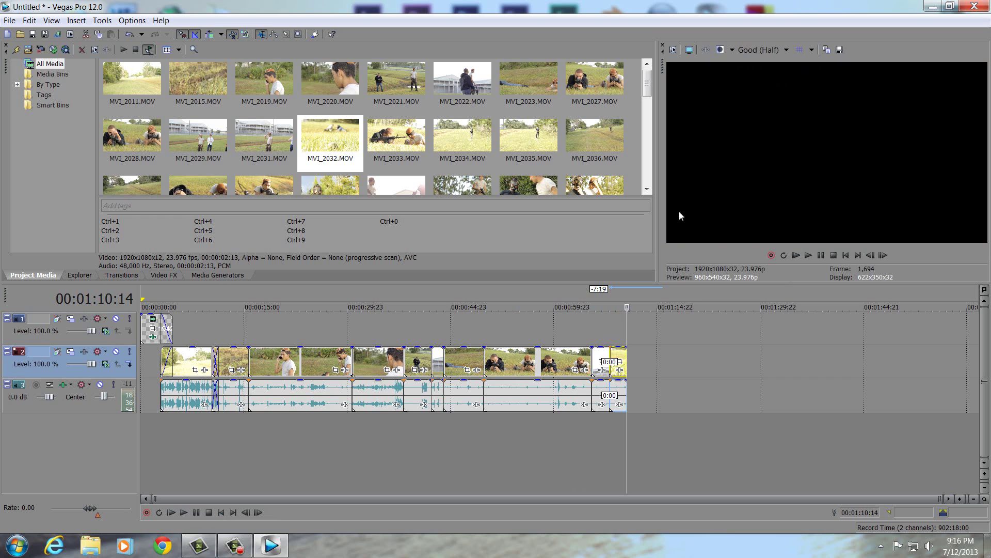
pyautogui.click(767, 43)
pyautogui.moveTo(774, 78)
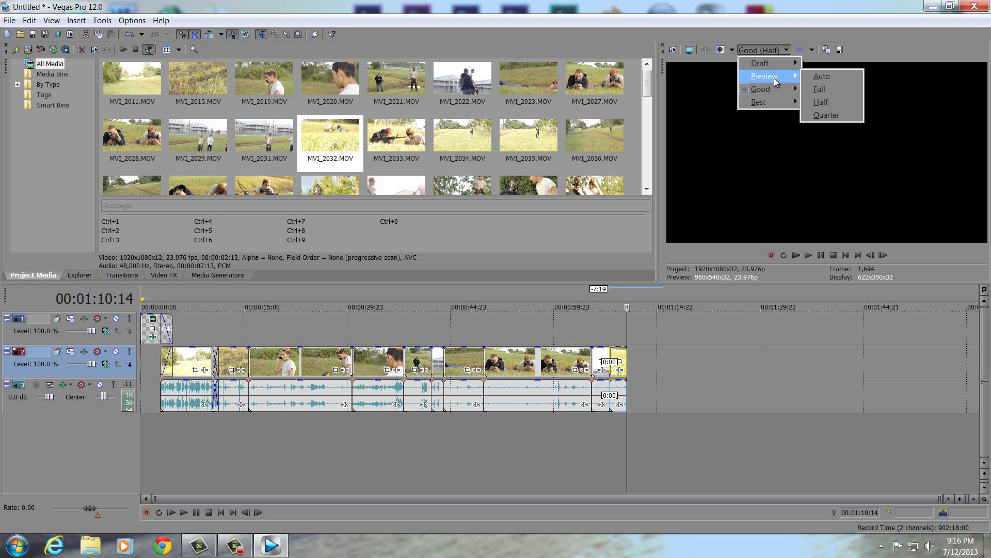
pyautogui.click(778, 52)
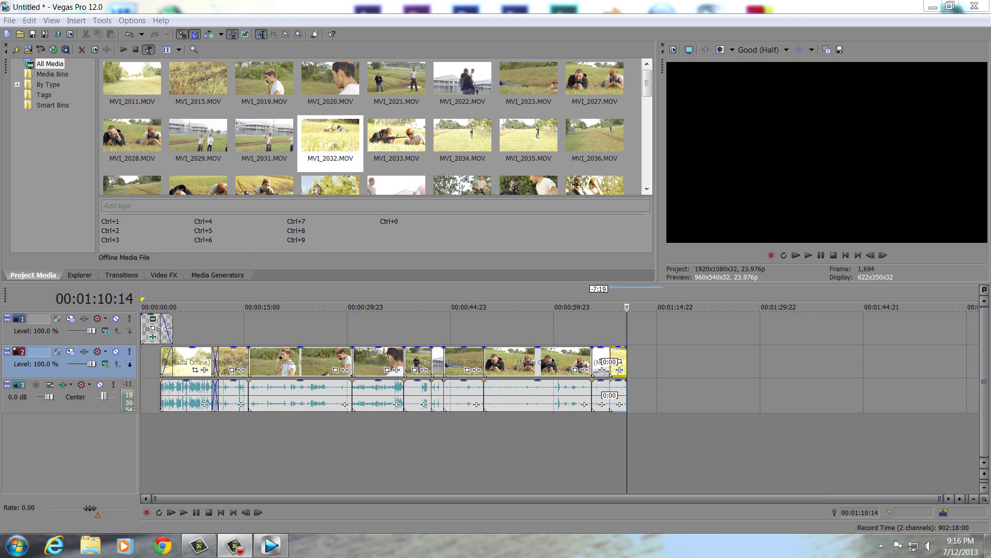
# - Add MVI_2033.MOV to the second track and trim 1 second 9 frames off its start
pyautogui.click(671, 340)
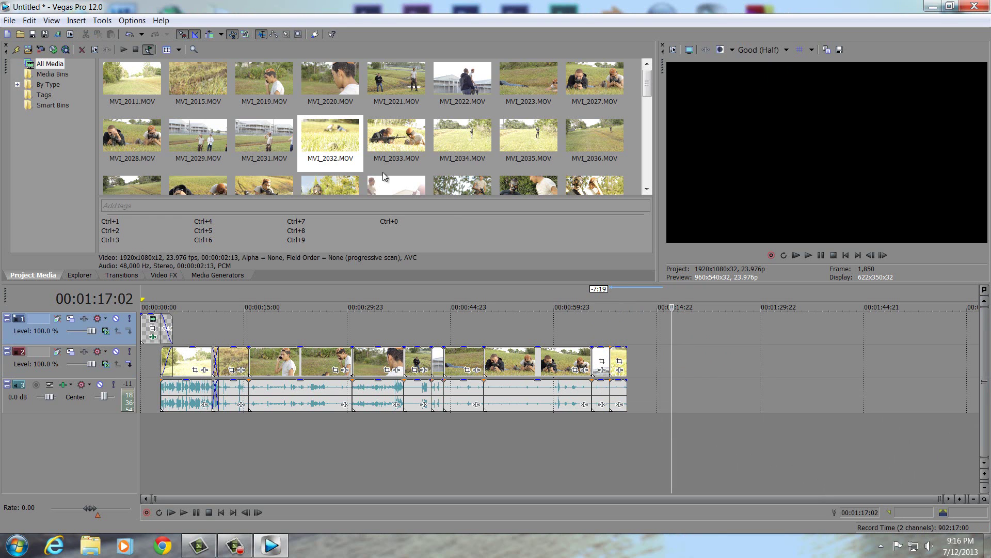
pyautogui.moveTo(390, 143); pyautogui.dragTo(679, 361)
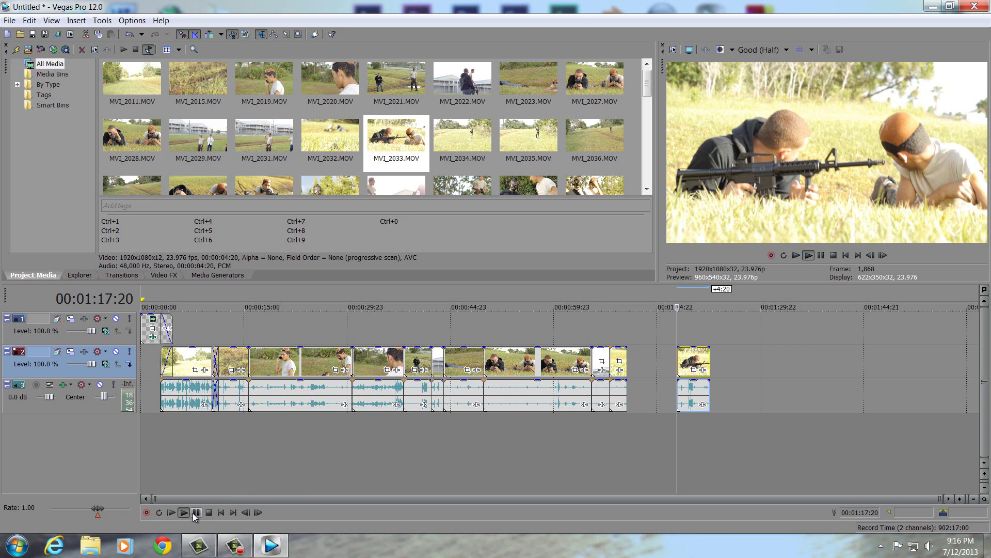
pyautogui.click(193, 513)
pyautogui.click(193, 512)
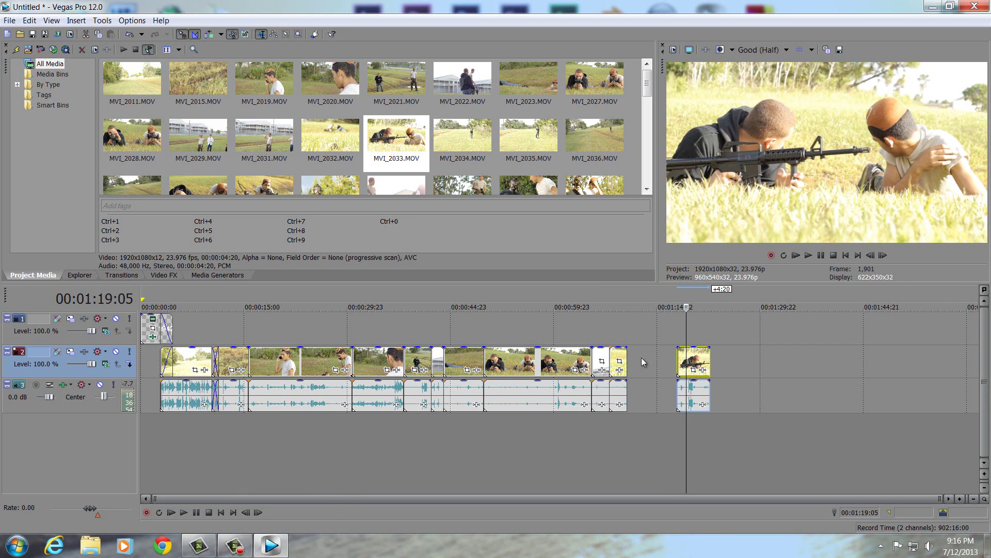
pyautogui.moveTo(680, 361); pyautogui.dragTo(688, 362)
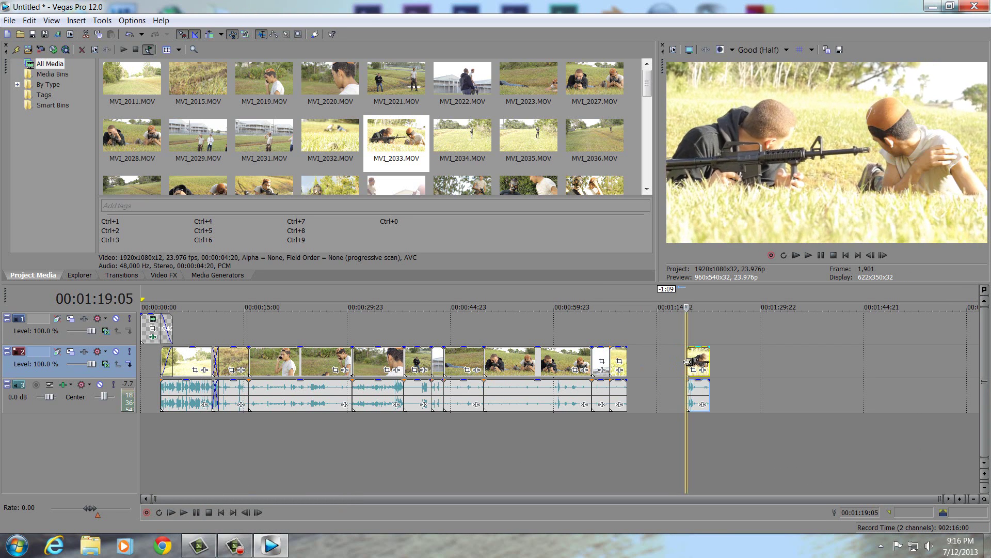
# - Play back MVI_2033.MOV, trim its end to 00:01:21:20 and butt the clip against the end of MVI_2032.MOV
pyautogui.click(196, 512)
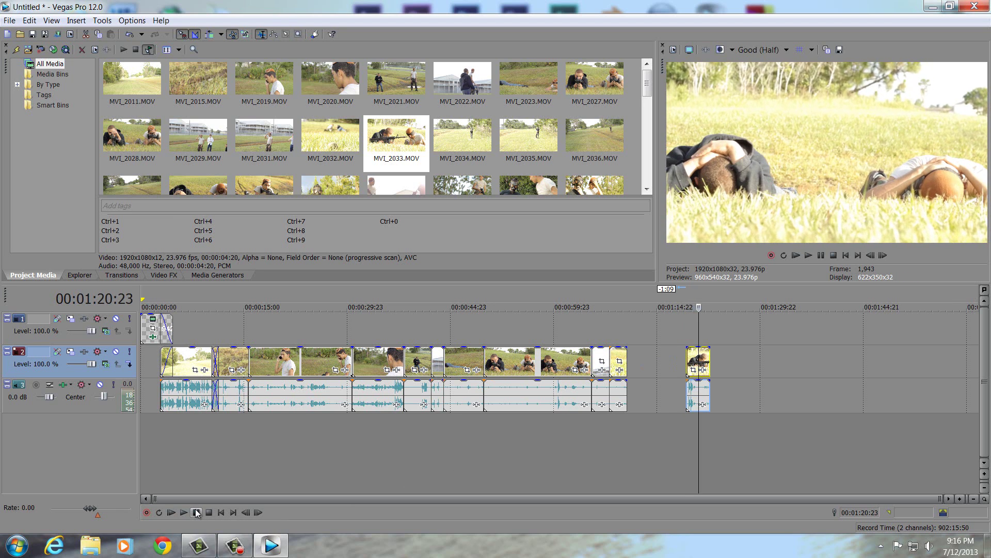
pyautogui.click(196, 513)
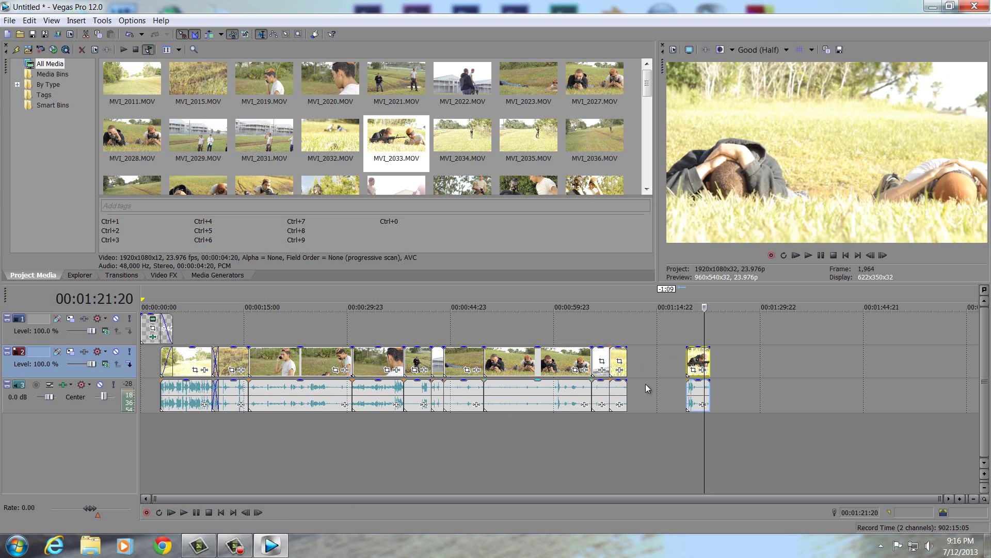
pyautogui.moveTo(711, 360); pyautogui.dragTo(636, 364)
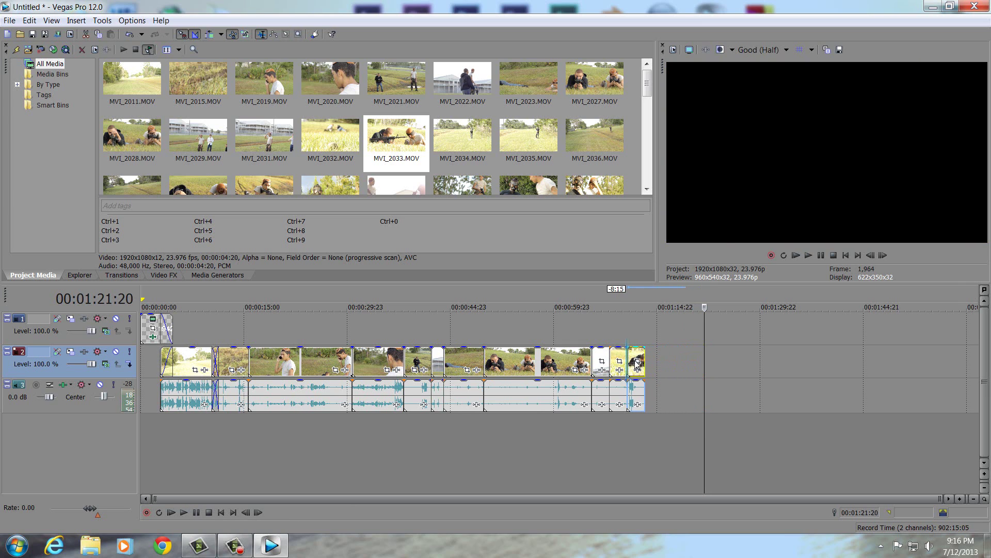
# - Preview MVI_2034.MOV and MVI_2035.MOV, then place MVI_2034.MOV on the second track beyond the end of MVI_2033.MOV
pyautogui.click(483, 140)
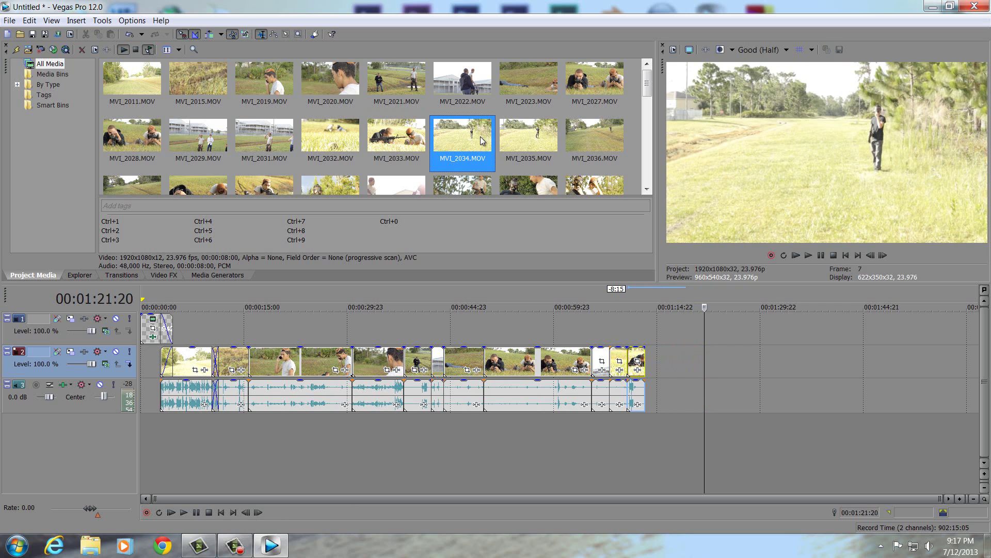
pyautogui.click(540, 139)
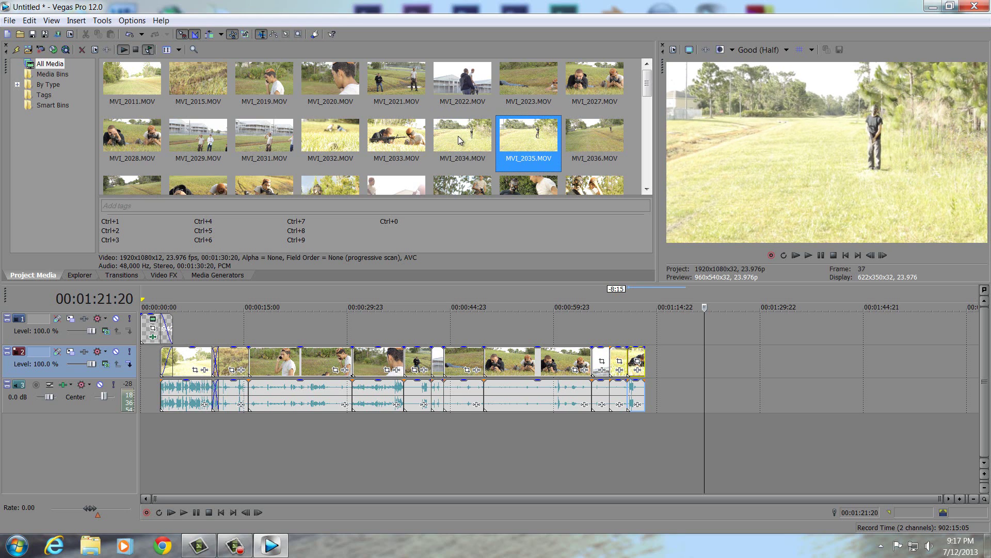
pyautogui.moveTo(462, 137); pyautogui.dragTo(671, 364)
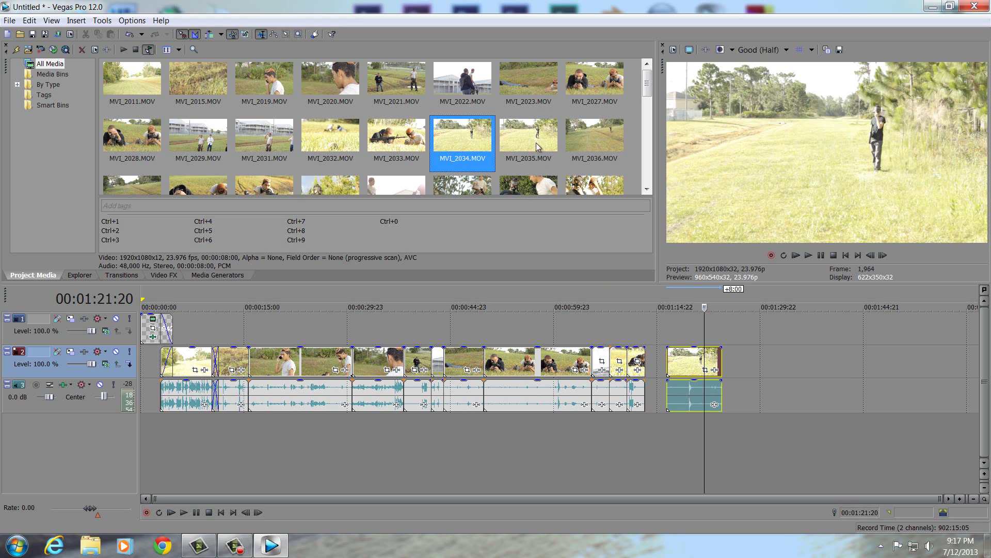
# - Place MVI_2035.MOV on the second track beyond MVI_2034.MOV, and remove MVI_2034.MOV from the project media and timeline
pyautogui.moveTo(749, 362); pyautogui.dragTo(749, 361)
pyautogui.scroll(-3, 748, 362)
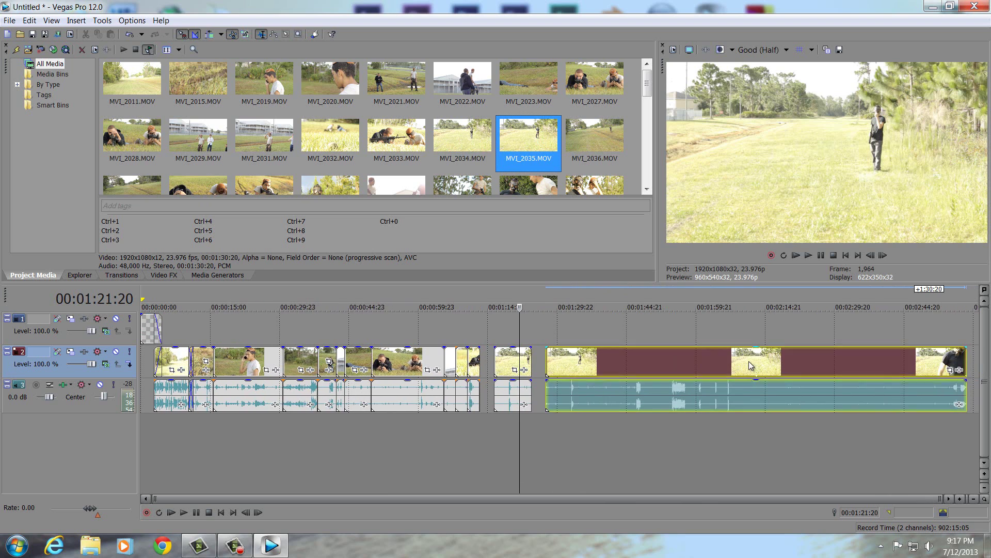
pyautogui.click(515, 362)
pyautogui.click(467, 142)
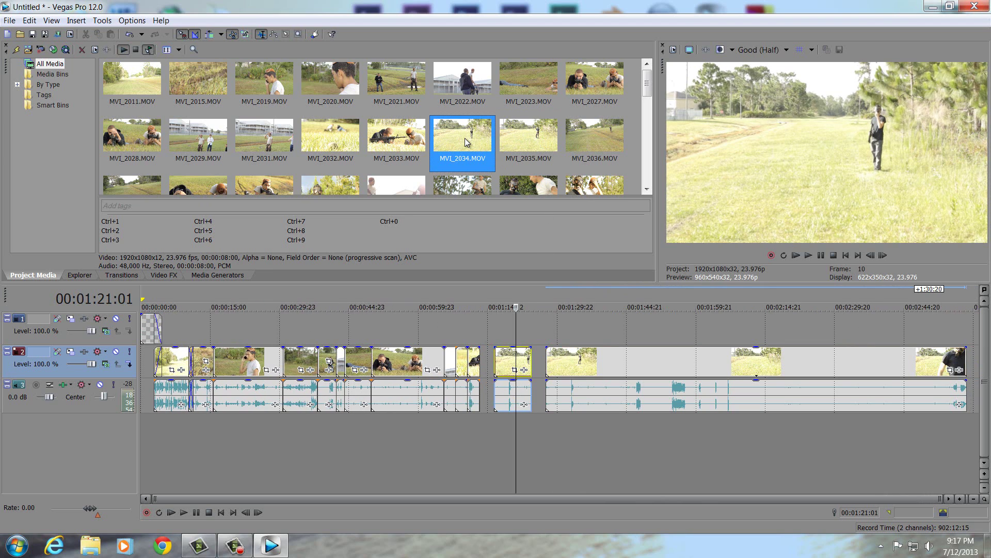
pyautogui.press('Delete')
pyautogui.click(544, 233)
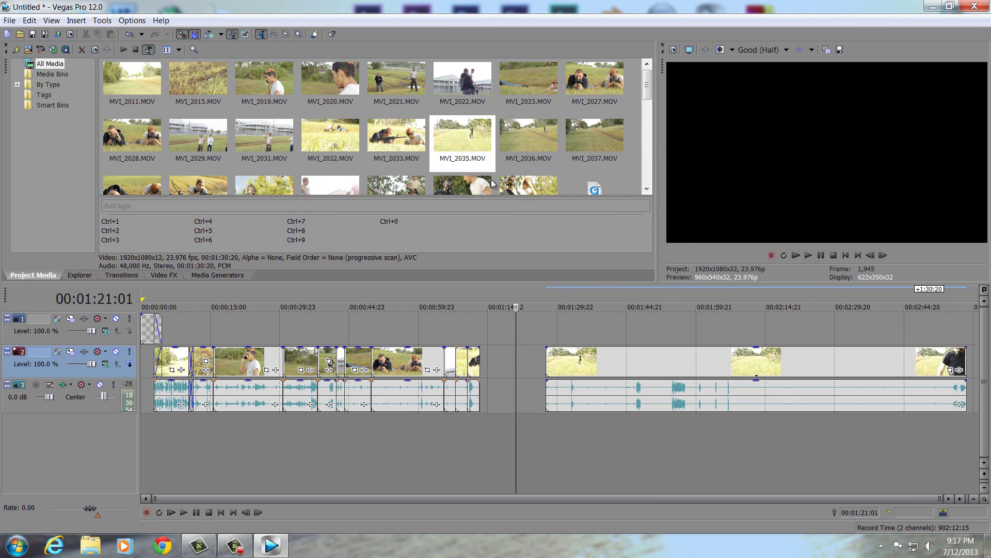
# - Scrub through MVI_2035.MOV on the timeline and trim 5 seconds off its end
pyautogui.click(605, 366)
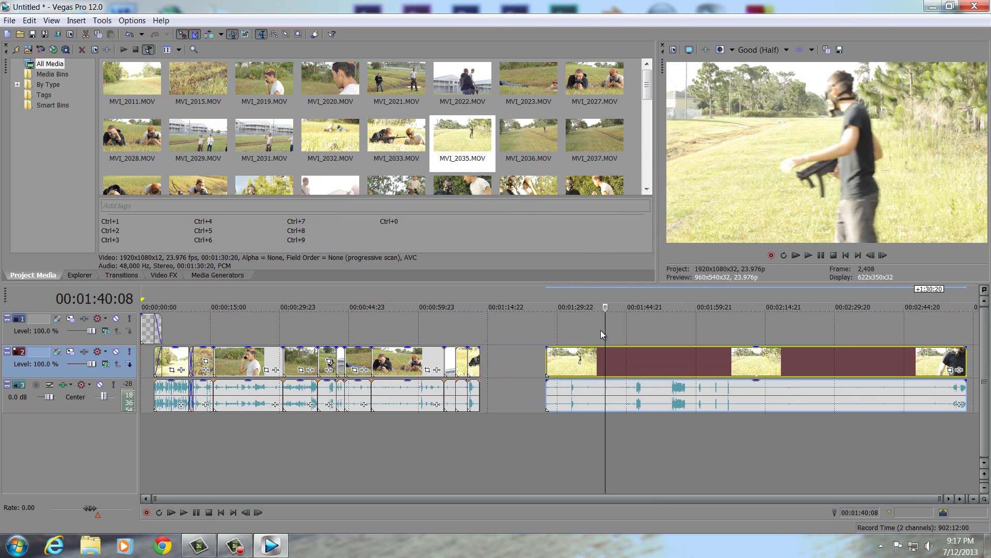
pyautogui.moveTo(605, 330); pyautogui.dragTo(922, 338)
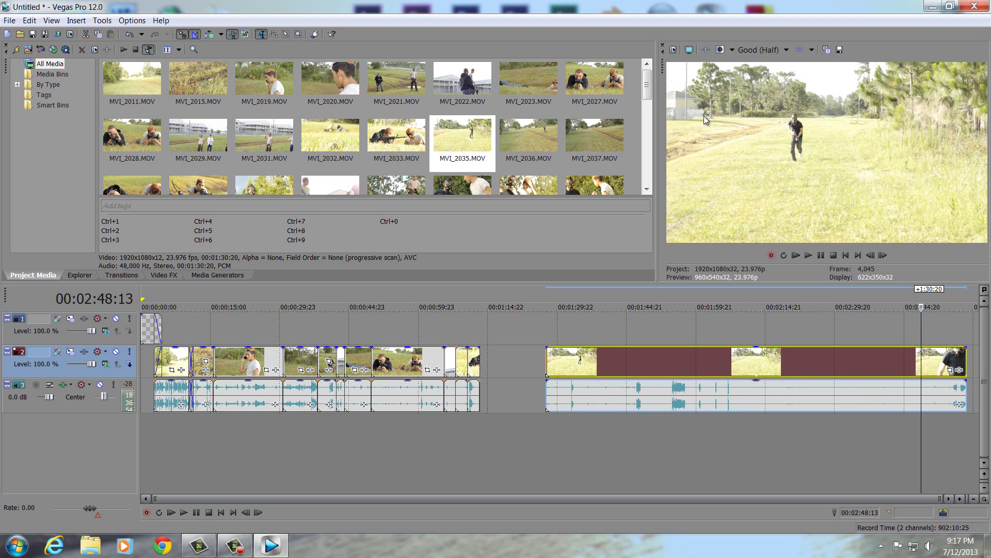
pyautogui.moveTo(928, 336); pyautogui.dragTo(944, 325)
pyautogui.moveTo(965, 367); pyautogui.dragTo(943, 367)
# - Trim 7 seconds 3 frames off the start of MVI_2035.MOV, split it at 00:01:38:07 and move the first piece earlier
pyautogui.click(548, 365)
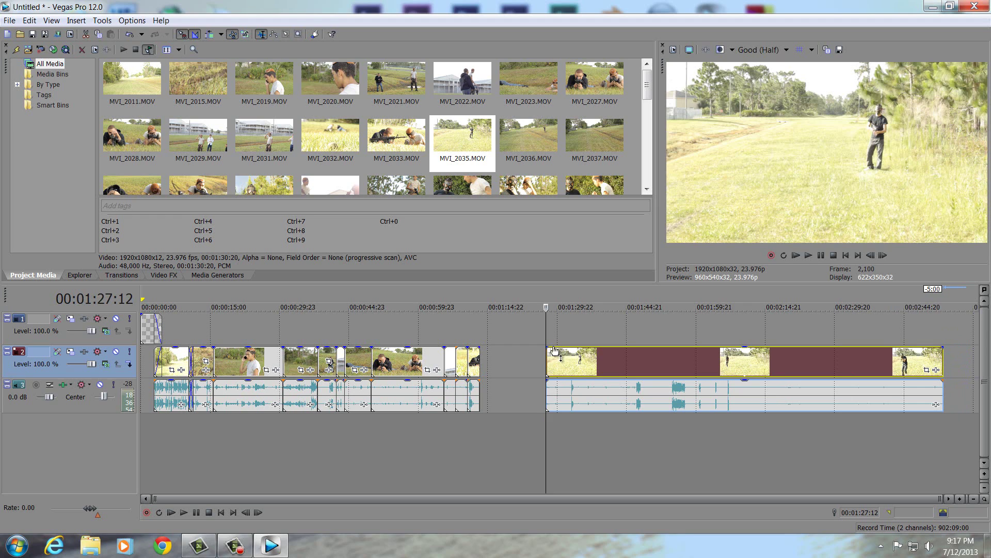
pyautogui.moveTo(547, 336); pyautogui.dragTo(596, 344)
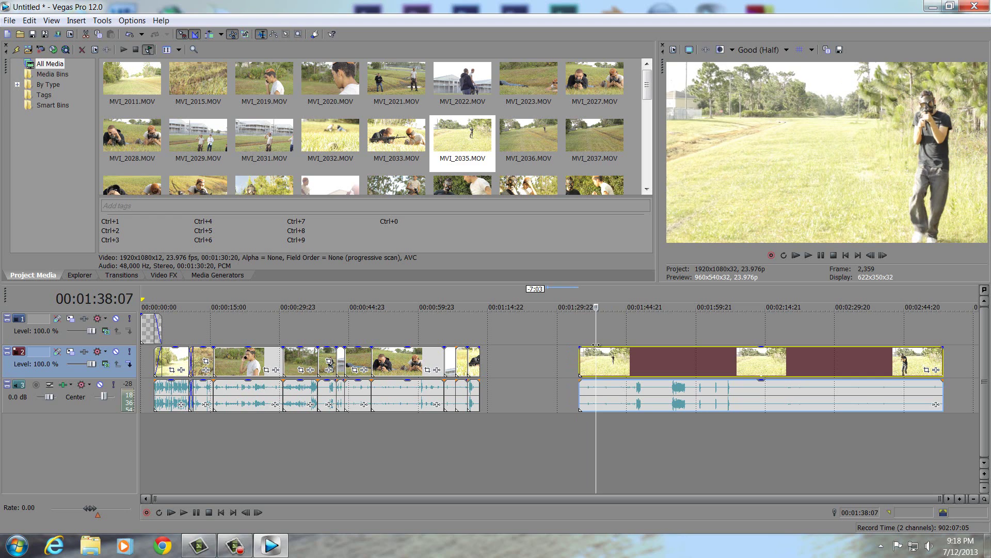
pyautogui.press('s')
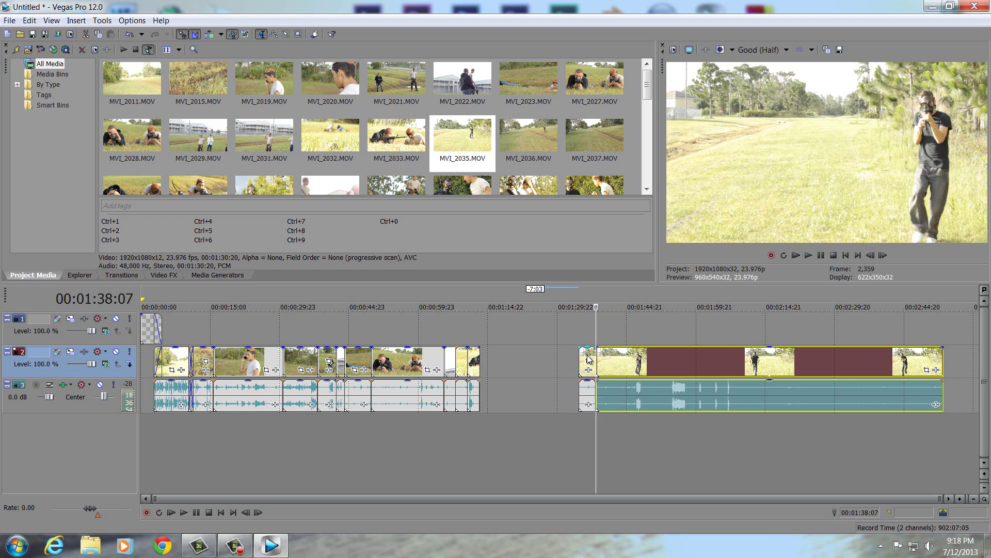
pyautogui.moveTo(589, 358); pyautogui.dragTo(528, 364)
# - Insert a new empty video track above the existing tracks
pyautogui.rightClick(86, 438)
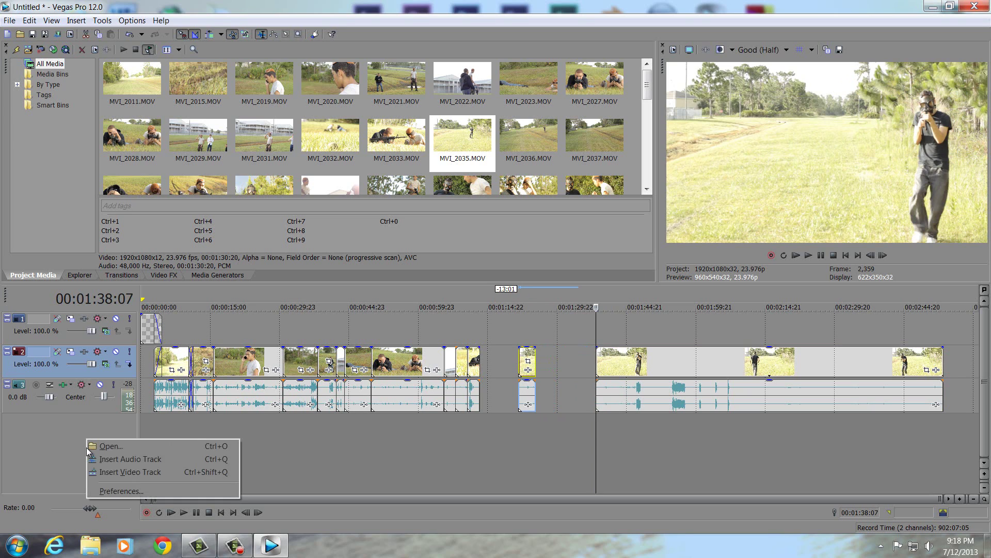
pyautogui.click(129, 474)
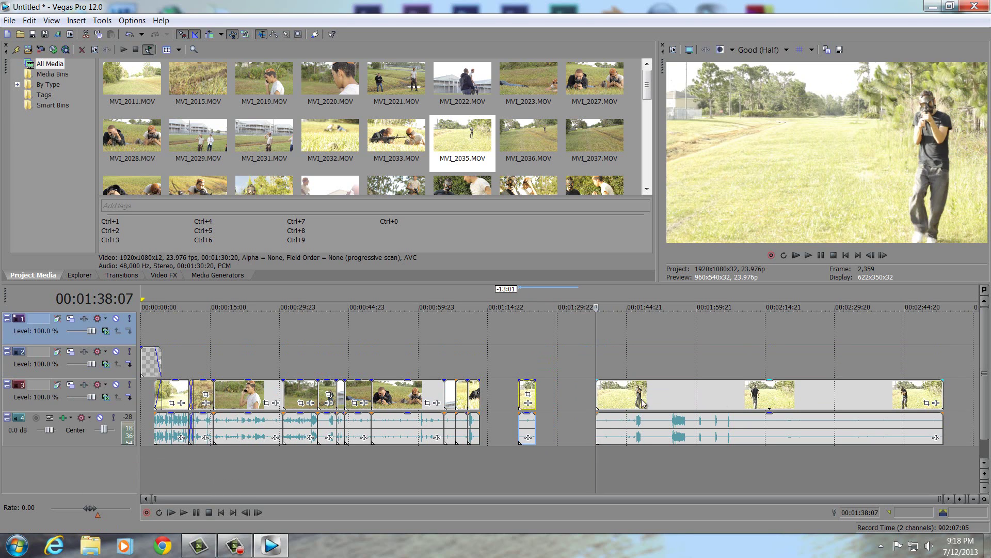
pyautogui.rightClick(87, 462)
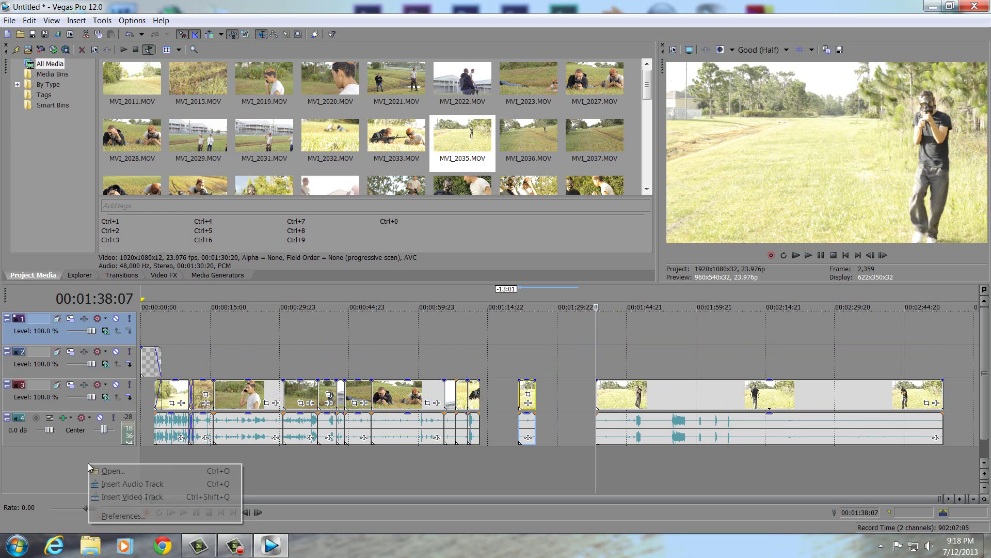
pyautogui.click(139, 494)
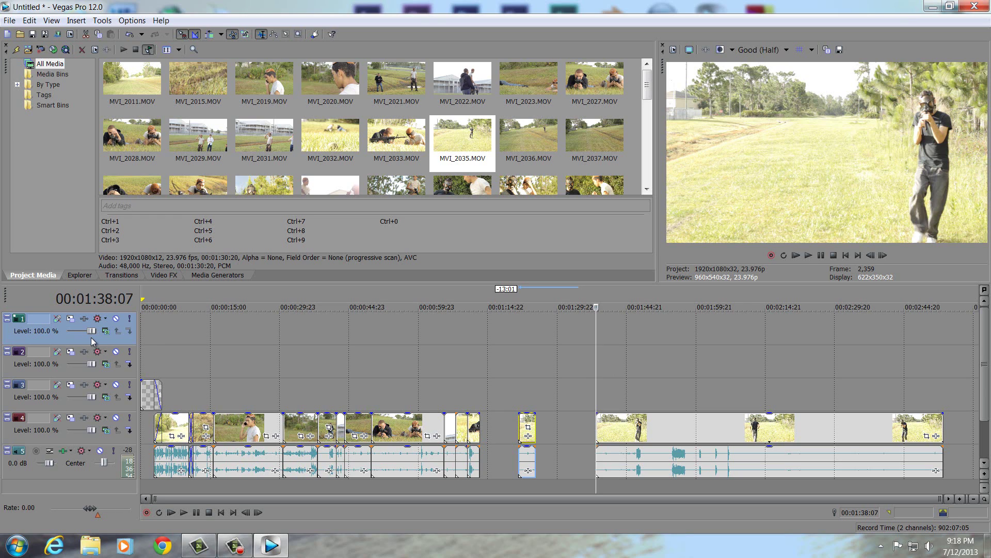
pyautogui.press('Delete')
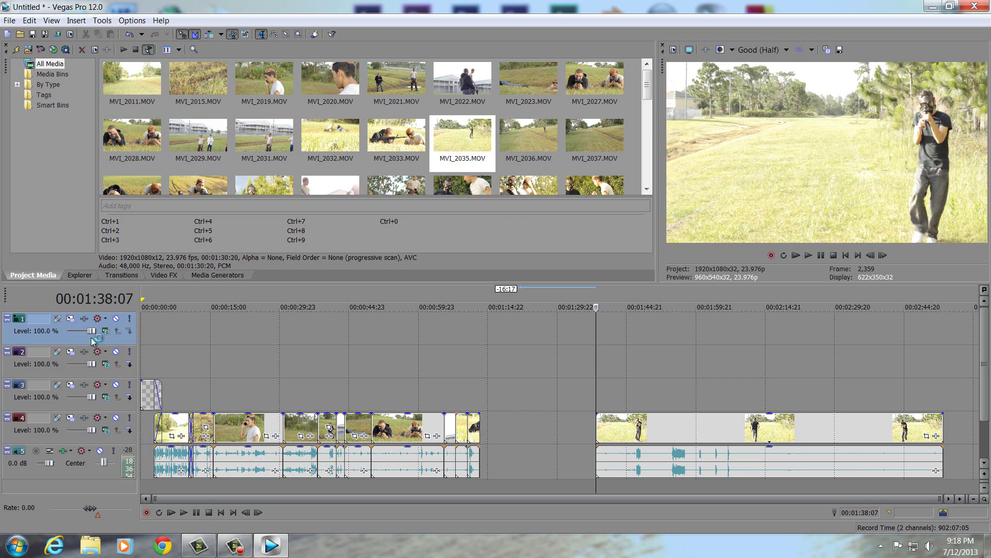
pyautogui.hotkey('ctrl', 'z')
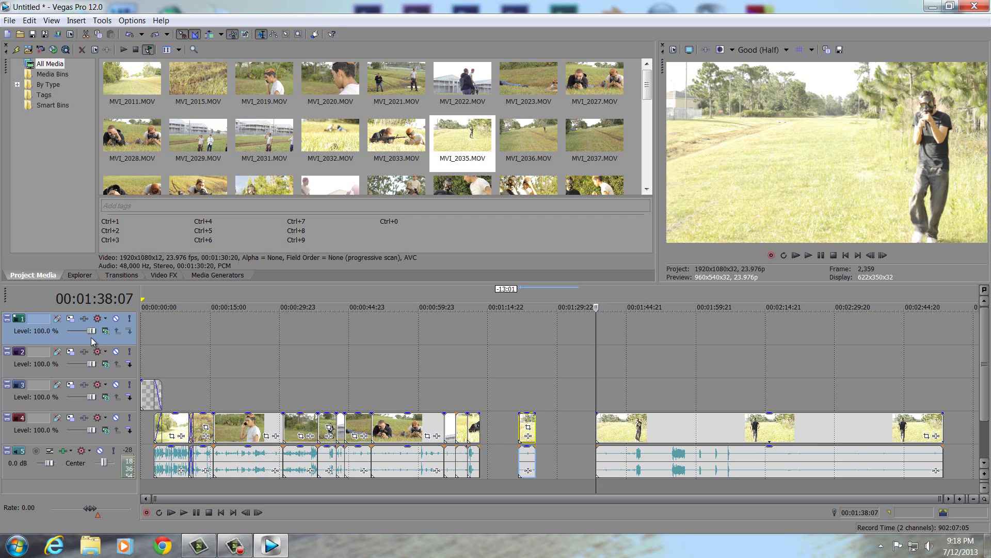
pyautogui.press('Delete')
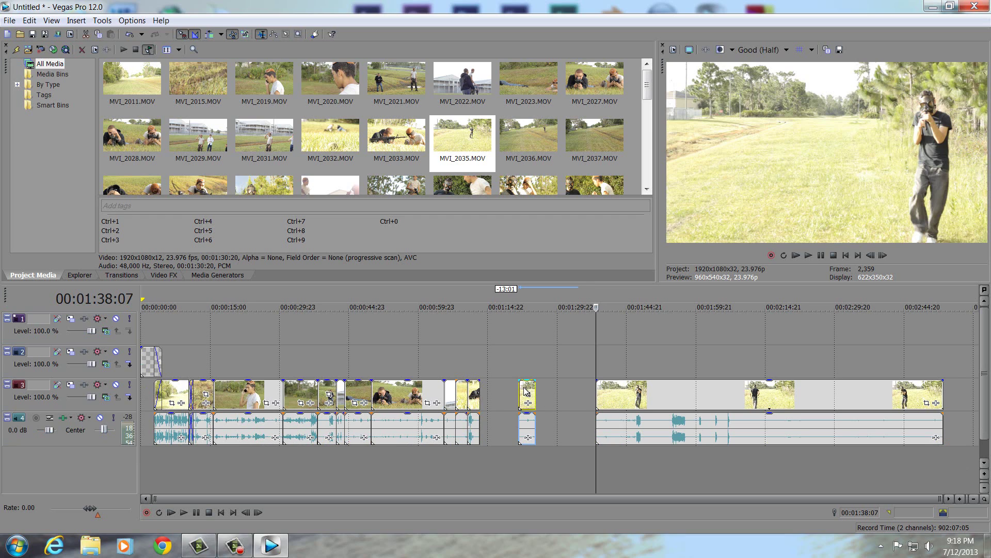
# - Butt the short MVI_2035.MOV piece against the end of the main sequence and trim the remaining clip's start to 00:02:08:15
pyautogui.moveTo(526, 389); pyautogui.dragTo(488, 391)
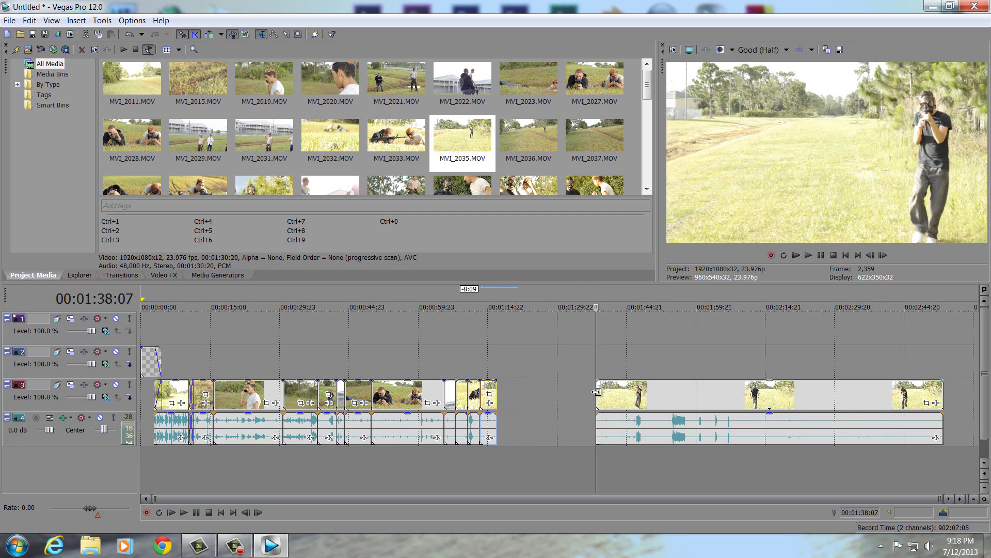
pyautogui.moveTo(596, 398); pyautogui.dragTo(738, 400)
pyautogui.click(737, 399)
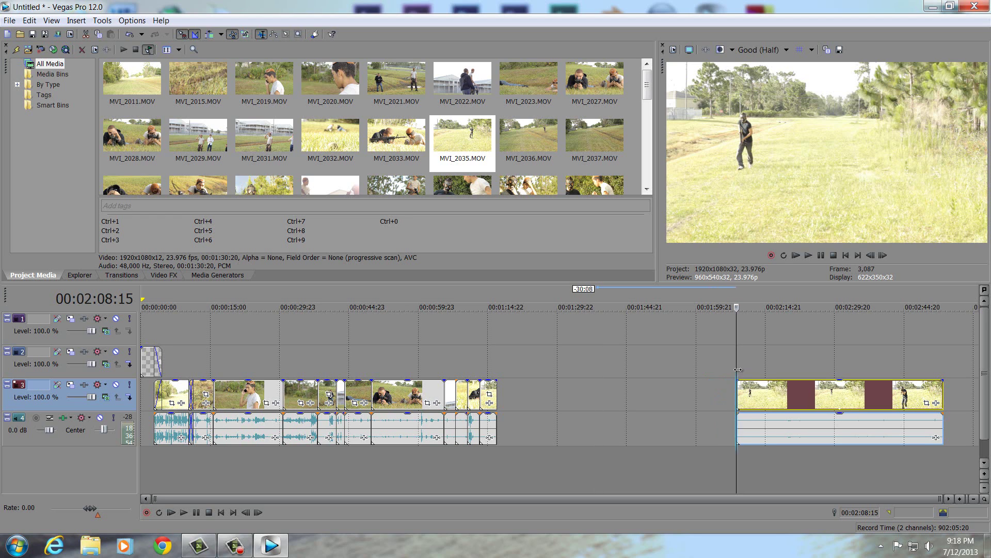
# - Split the remaining MVI_2035.MOV clip at 00:02:13:15 and move its first piece onto track 2 near the main sequence
pyautogui.click(754, 367)
pyautogui.click(760, 369)
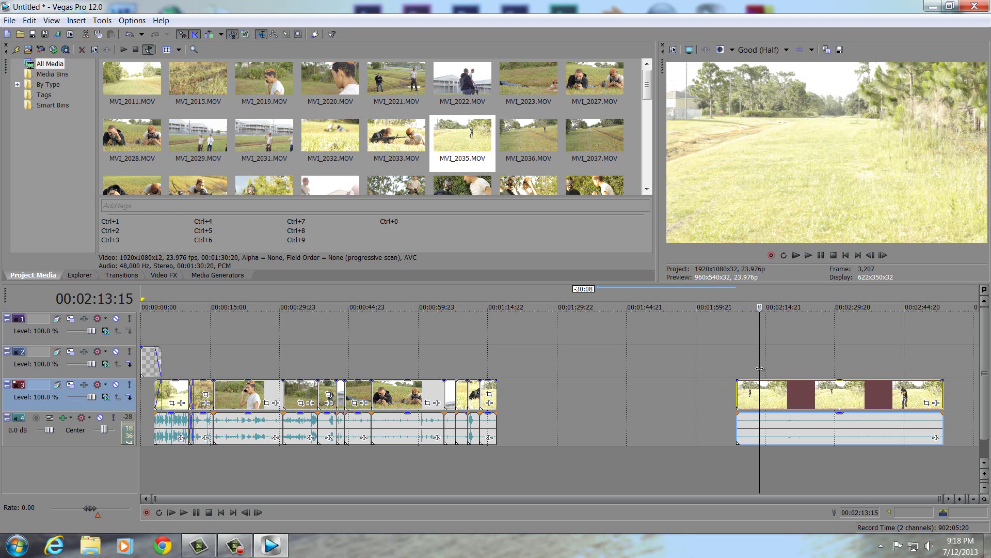
pyautogui.press('s')
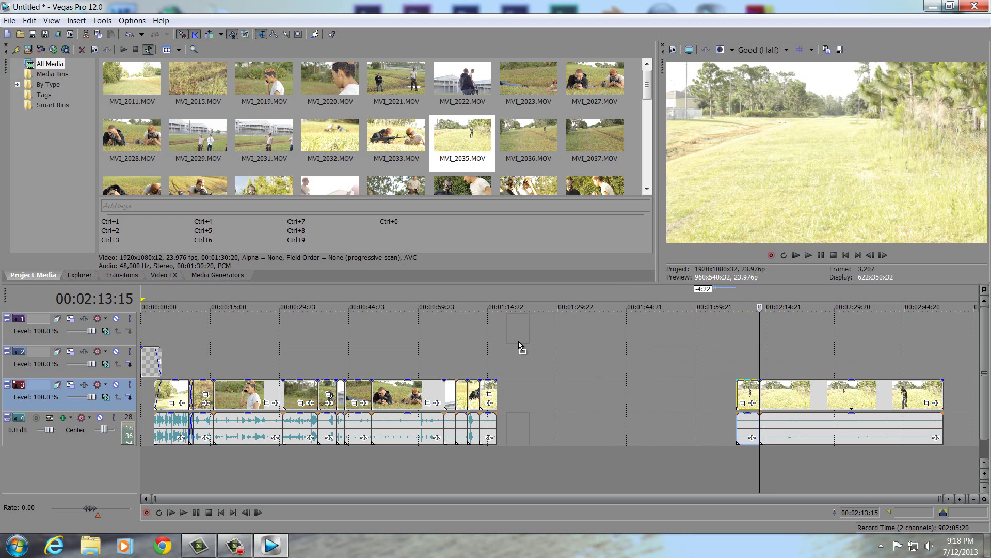
pyautogui.moveTo(526, 357); pyautogui.dragTo(534, 360)
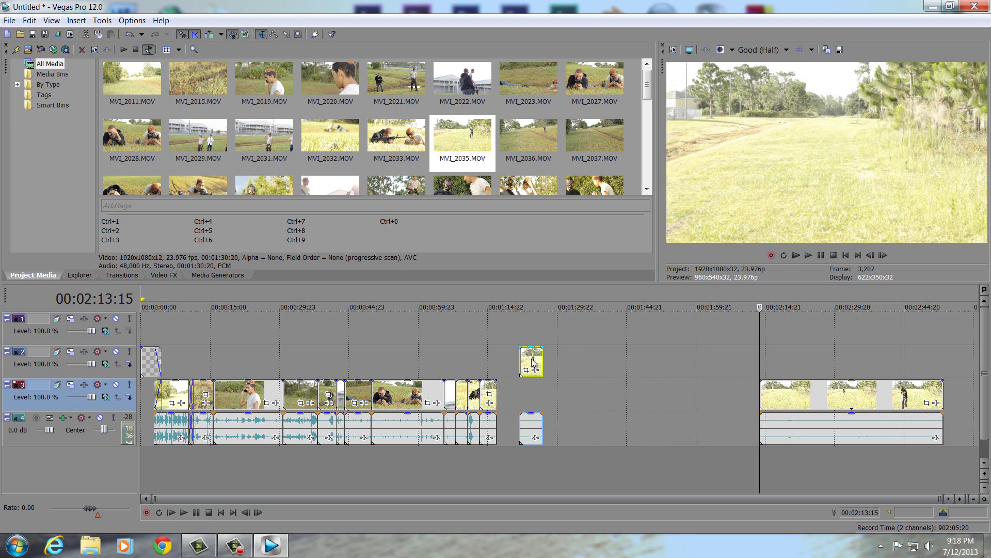
# - Ignore event grouping and stack the second piece's video on track 2 above the last sequence clip, trimmed to the same length
pyautogui.click(248, 34)
pyautogui.click(544, 406)
pyautogui.moveTo(530, 362)
pyautogui.mouseDown()
pyautogui.moveTo(603, 361)
pyautogui.moveTo(529, 360)
pyautogui.mouseUp()
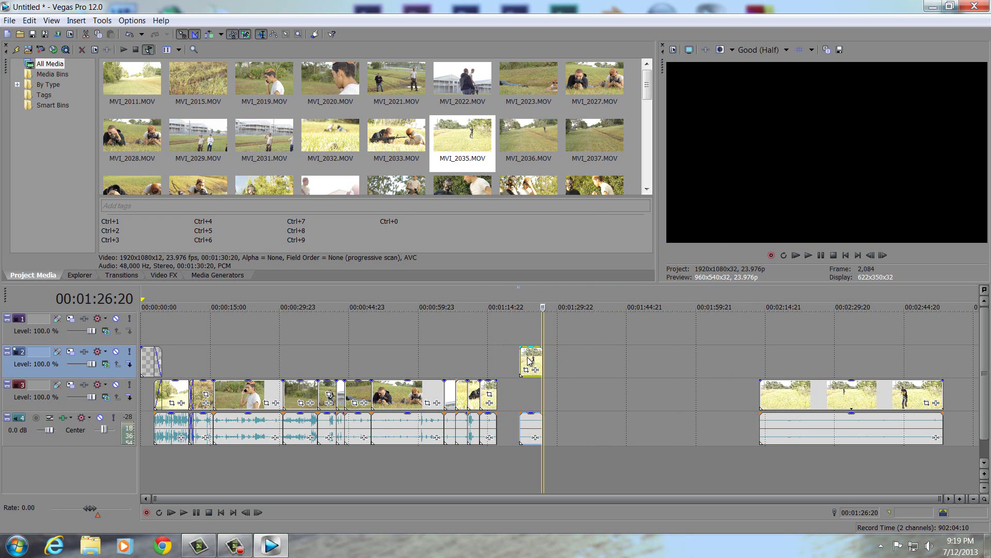
pyautogui.click(532, 425)
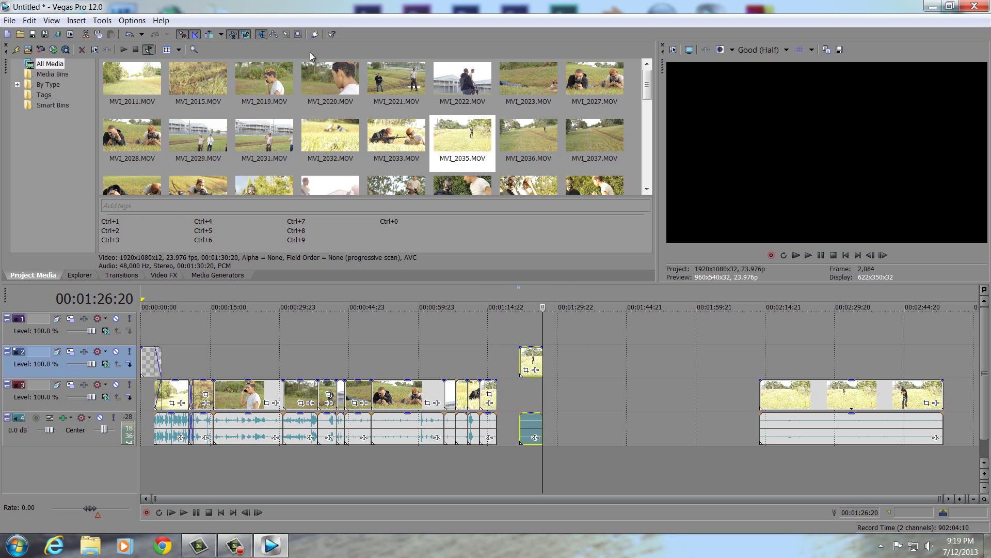
pyautogui.moveTo(529, 360); pyautogui.dragTo(602, 371)
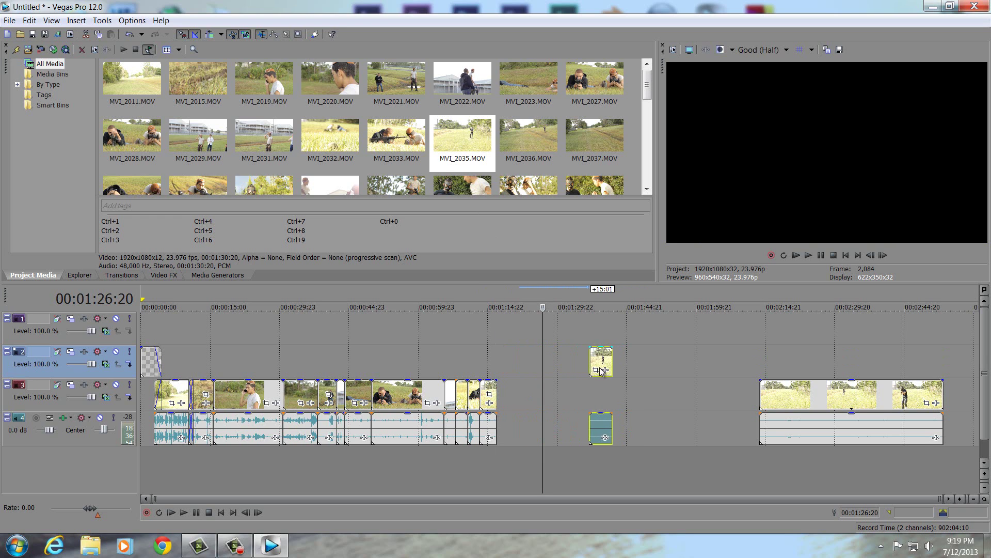
pyautogui.keyDown('ctrl'); pyautogui.click(603, 425); pyautogui.keyUp('ctrl')
pyautogui.moveTo(604, 358); pyautogui.dragTo(497, 361)
# - Delete the detached audio left behind by the piece stacked on track 2
pyautogui.click(633, 366)
pyautogui.click(605, 435)
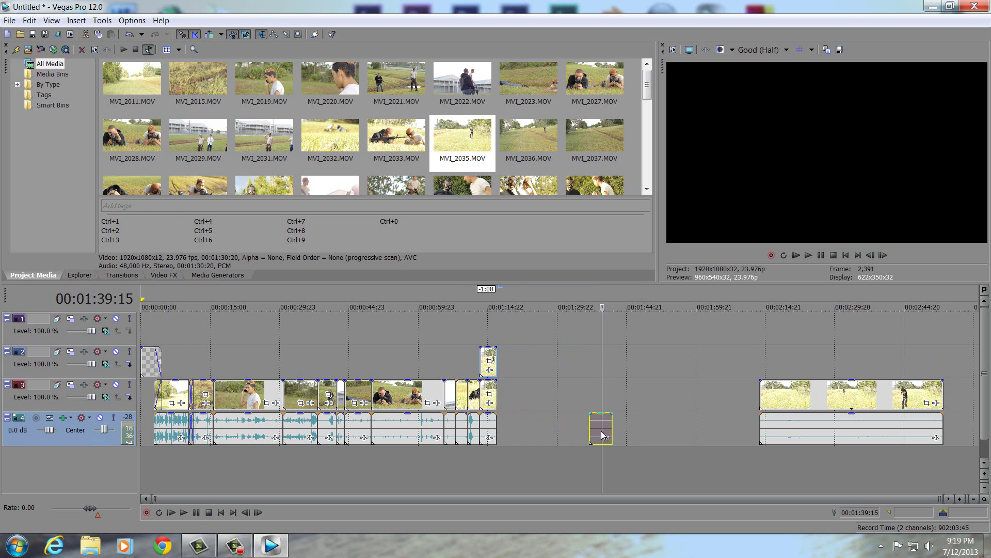
pyautogui.press('Delete')
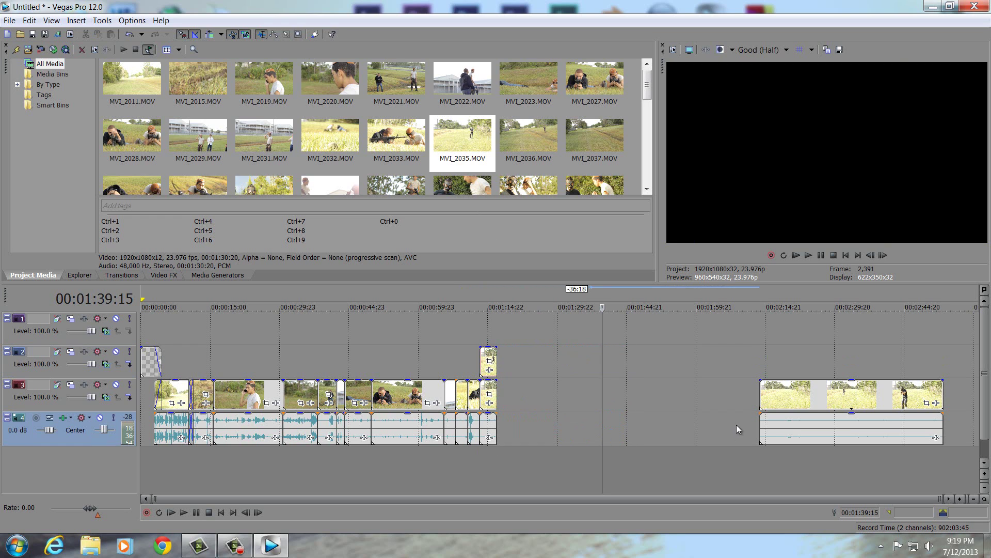
# - Move the remaining MVI_2035.MOV video 27 seconds 23 frames earlier on track 3 and delete its audio
pyautogui.moveTo(810, 403); pyautogui.dragTo(678, 403)
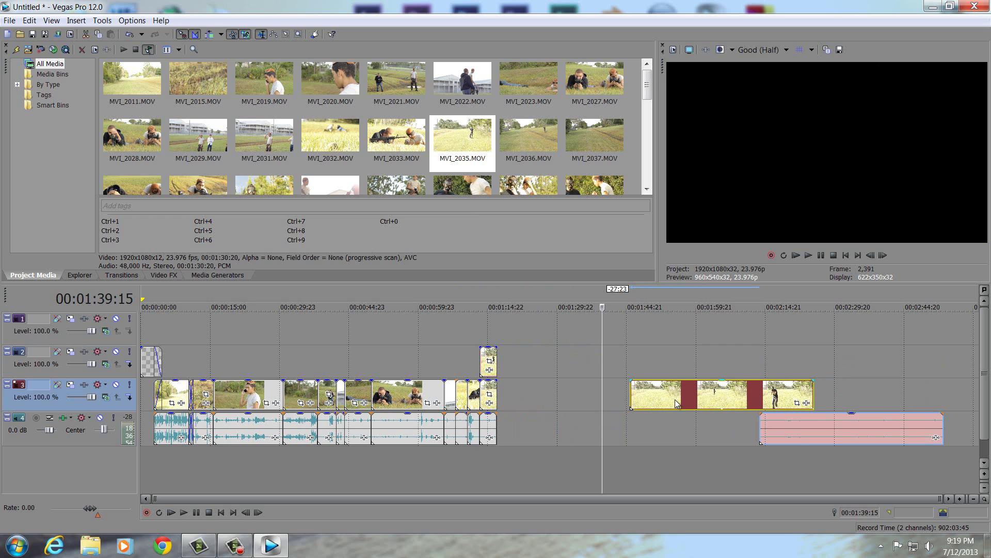
pyautogui.click(795, 433)
pyautogui.press('Delete')
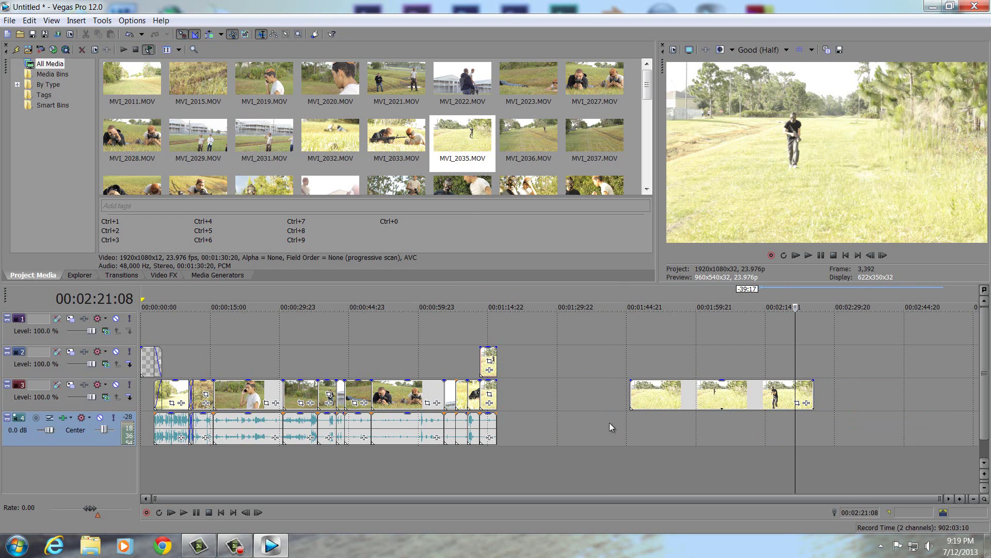
# - Trim 34 seconds 13 frames off the remaining clip's start and stack it on track 1 above the other two pieces, matching their length
pyautogui.moveTo(633, 394); pyautogui.dragTo(791, 398)
pyautogui.click(789, 364)
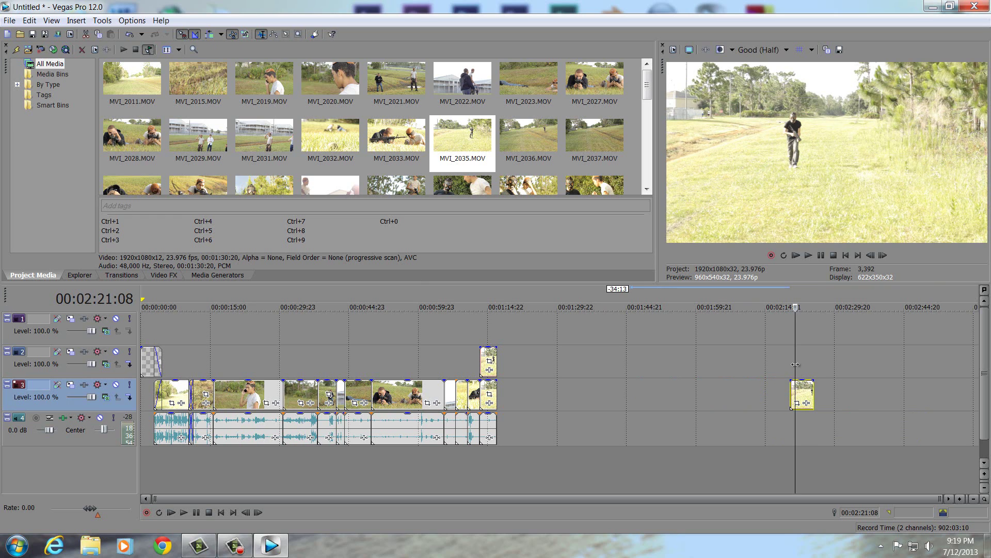
pyautogui.click(803, 361)
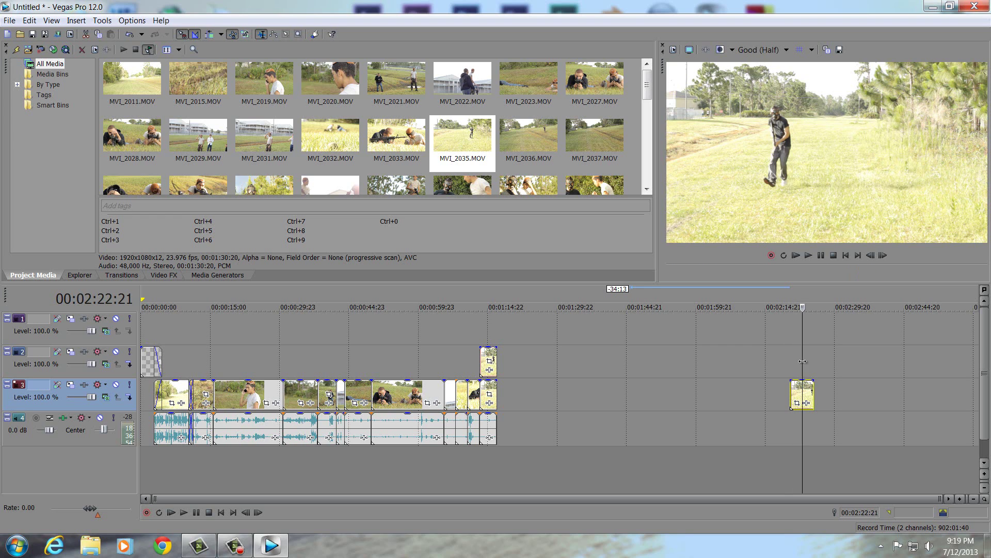
pyautogui.click(804, 361)
pyautogui.click(806, 361)
pyautogui.click(808, 361)
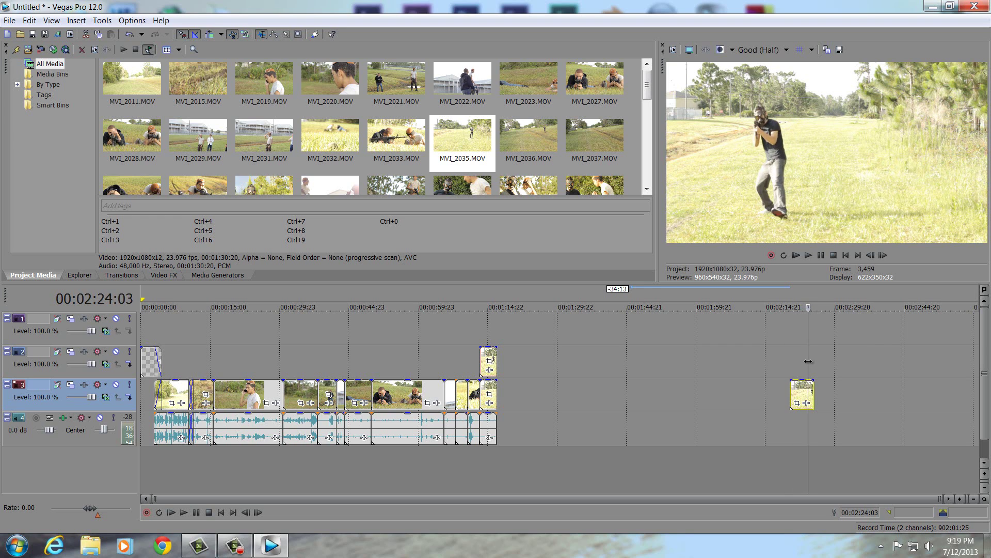
pyautogui.click(812, 361)
pyautogui.moveTo(810, 387); pyautogui.dragTo(497, 325)
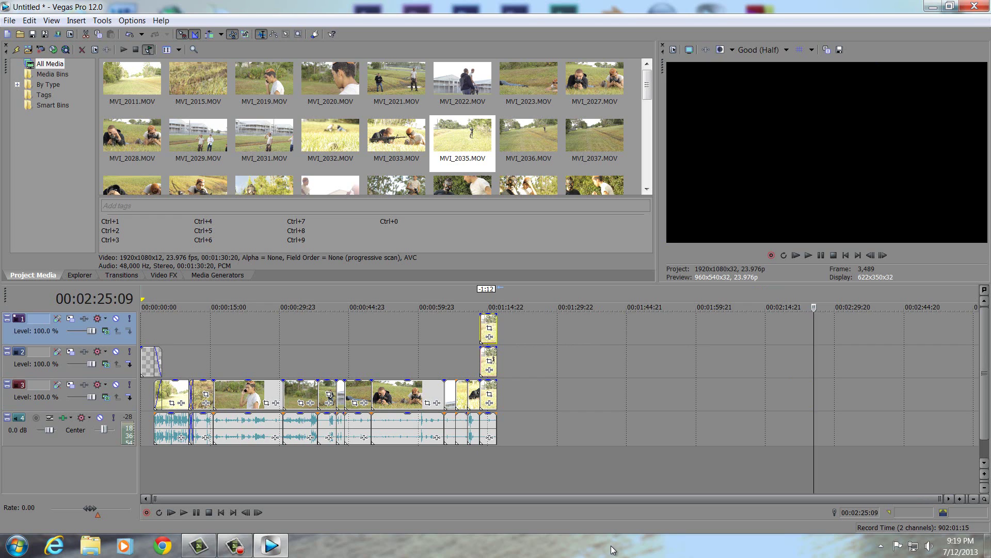
# - Apply the Square, Center, White Border Cookie Cutter preset to the track 1 clip, with border 0.000, size 0.333 and center about 0.629, 0.483
pyautogui.click(165, 275)
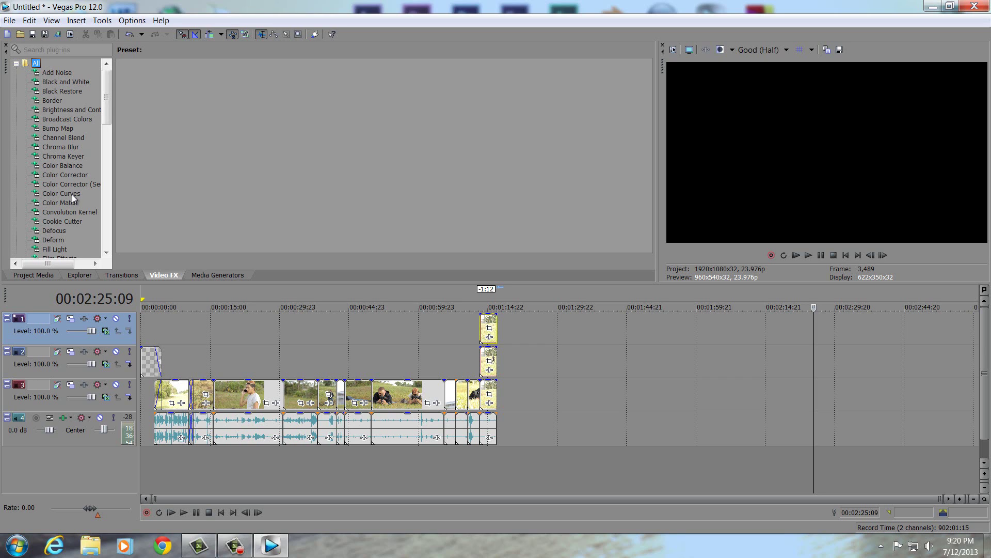
pyautogui.click(70, 220)
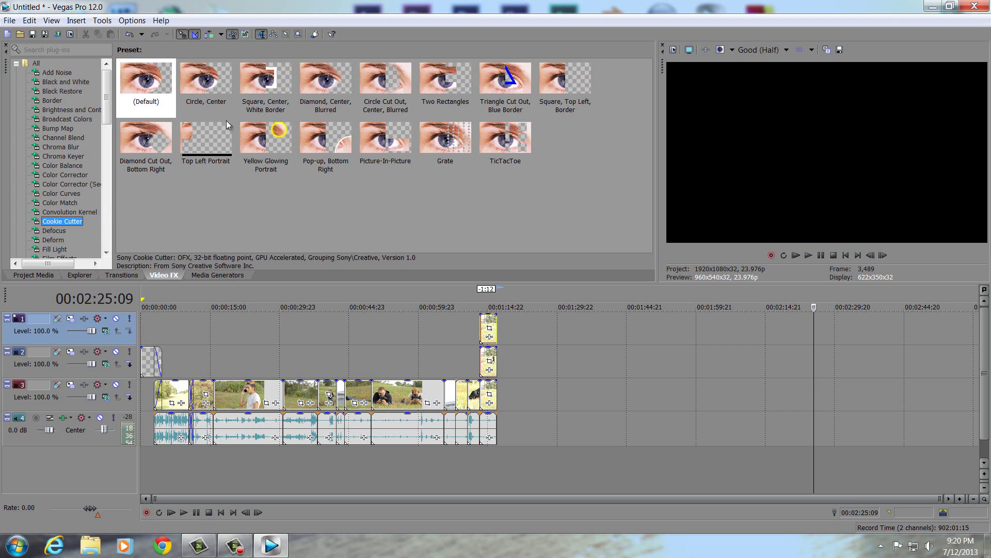
pyautogui.moveTo(266, 83); pyautogui.dragTo(486, 337)
pyautogui.click(484, 322)
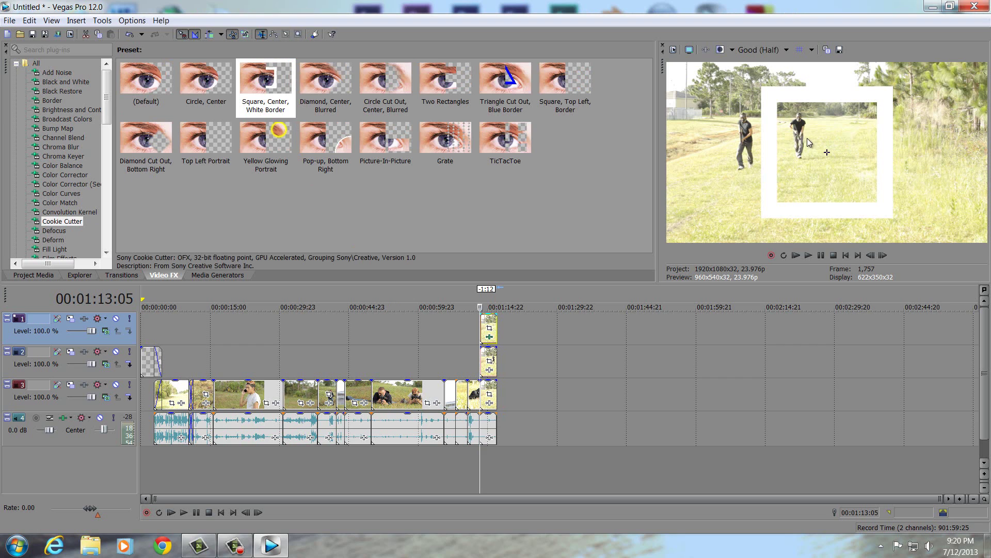
pyautogui.moveTo(819, 150)
pyautogui.mouseDown()
pyautogui.moveTo(730, 138)
pyautogui.moveTo(830, 151)
pyautogui.mouseUp()
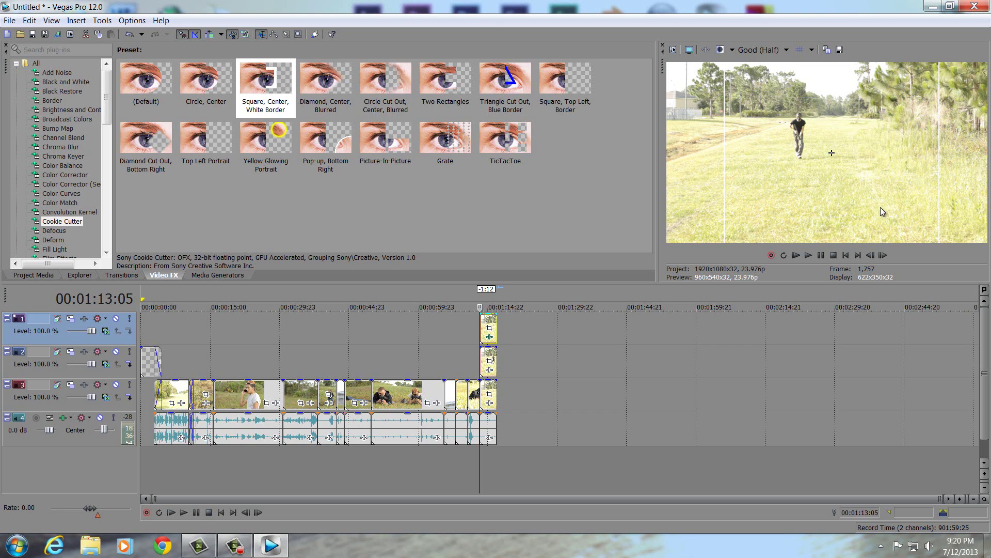
pyautogui.moveTo(835, 153); pyautogui.dragTo(869, 155)
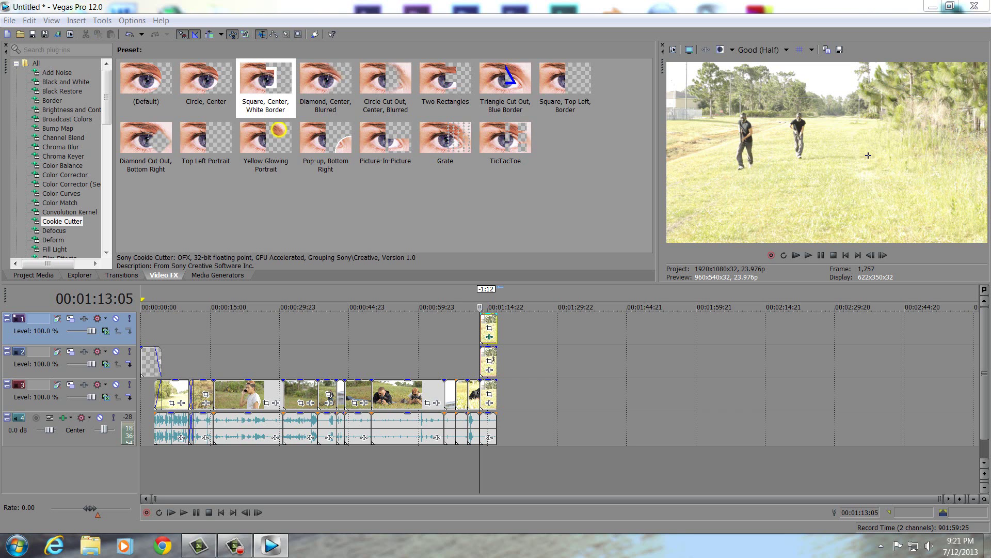
# - Open the track 1 clip's Cookie Cutter settings and set the feather to 0.177
pyautogui.moveTo(489, 335); pyautogui.dragTo(489, 334)
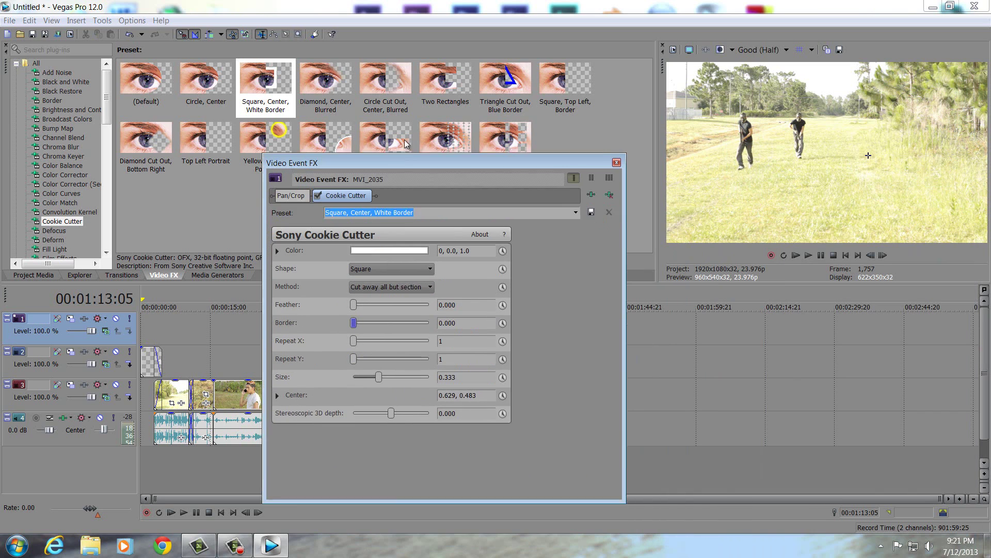
pyautogui.moveTo(394, 158); pyautogui.dragTo(343, 100)
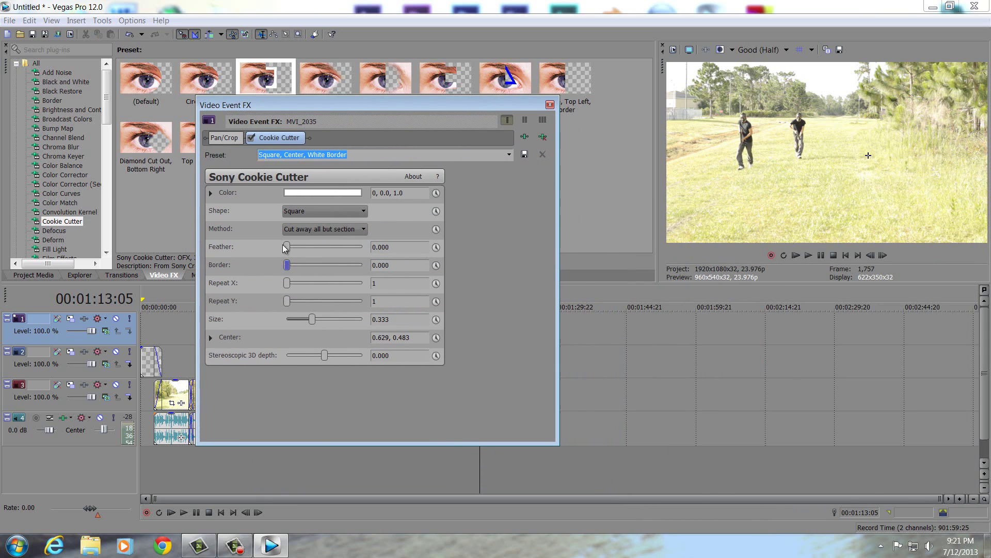
pyautogui.moveTo(284, 248); pyautogui.dragTo(428, 253)
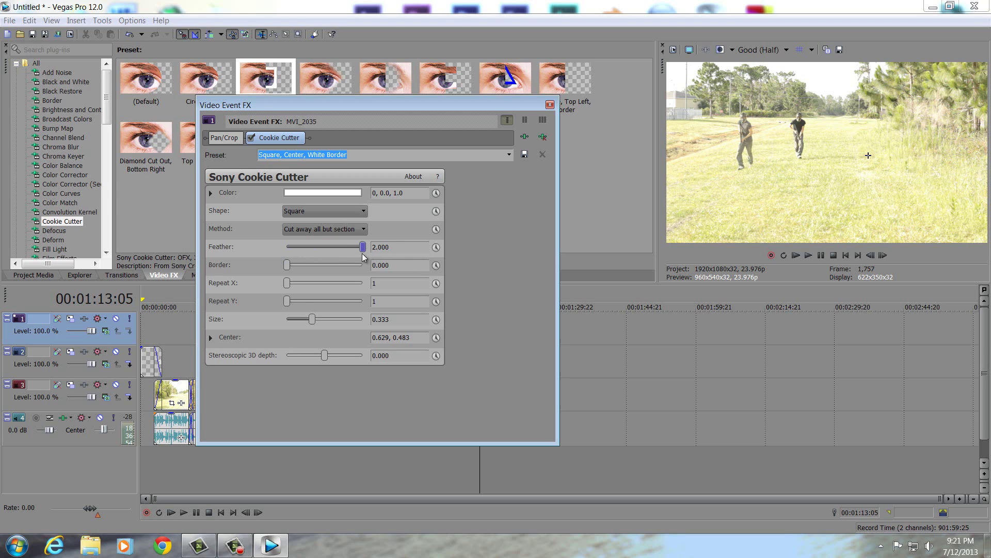
pyautogui.moveTo(363, 253); pyautogui.dragTo(294, 262)
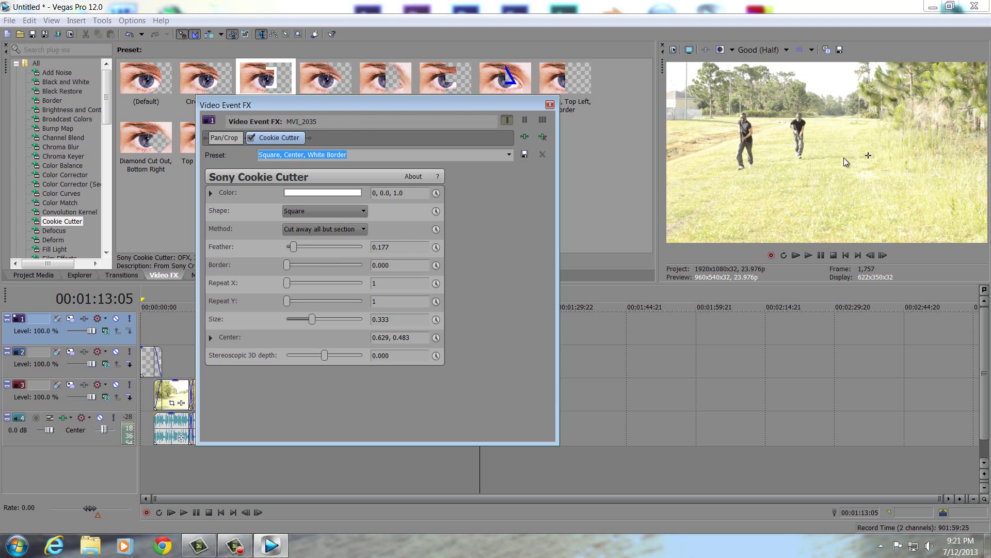
pyautogui.click(868, 161)
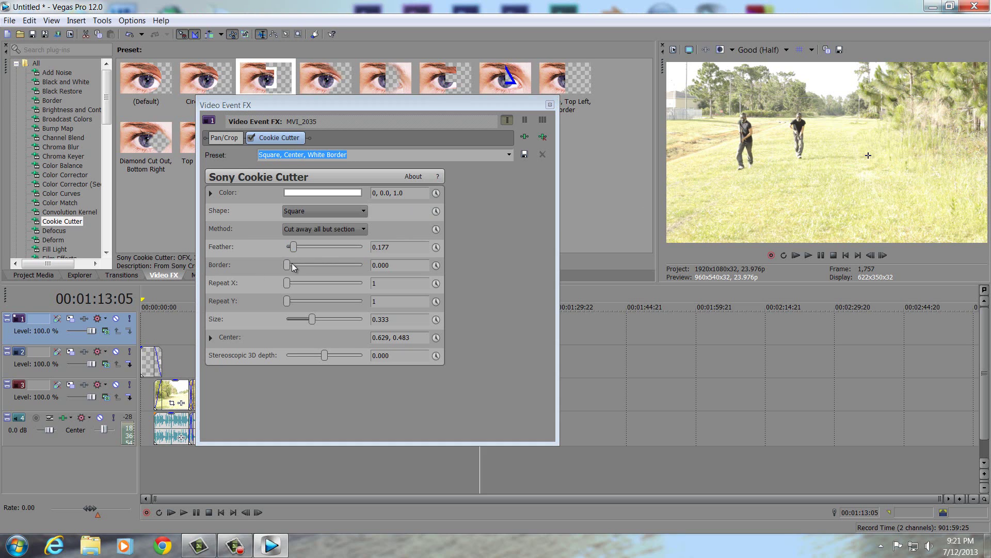
# - Give the track 1 cutout a border of 0.048 and move its center to about 0.654, 0.483
pyautogui.moveTo(287, 264); pyautogui.dragTo(290, 265)
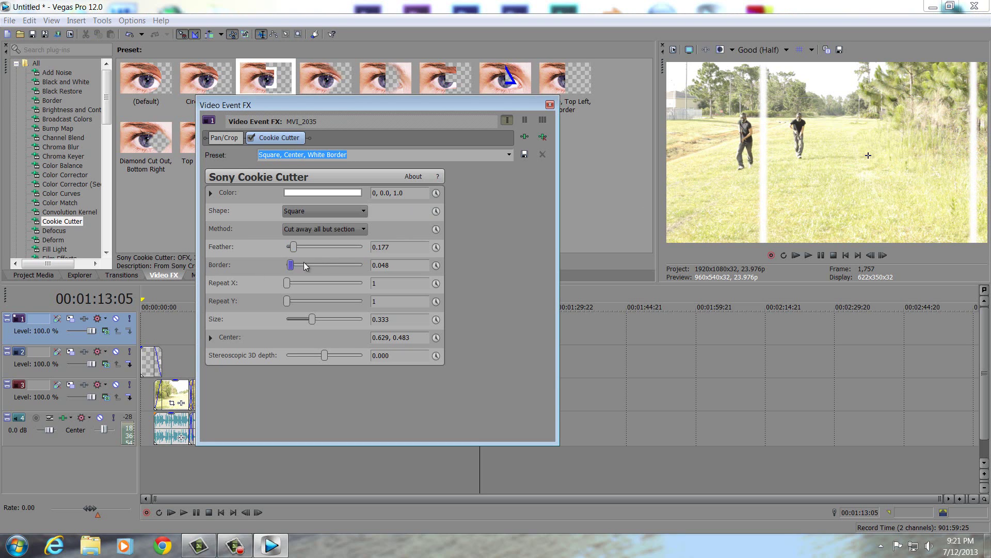
pyautogui.click(811, 203)
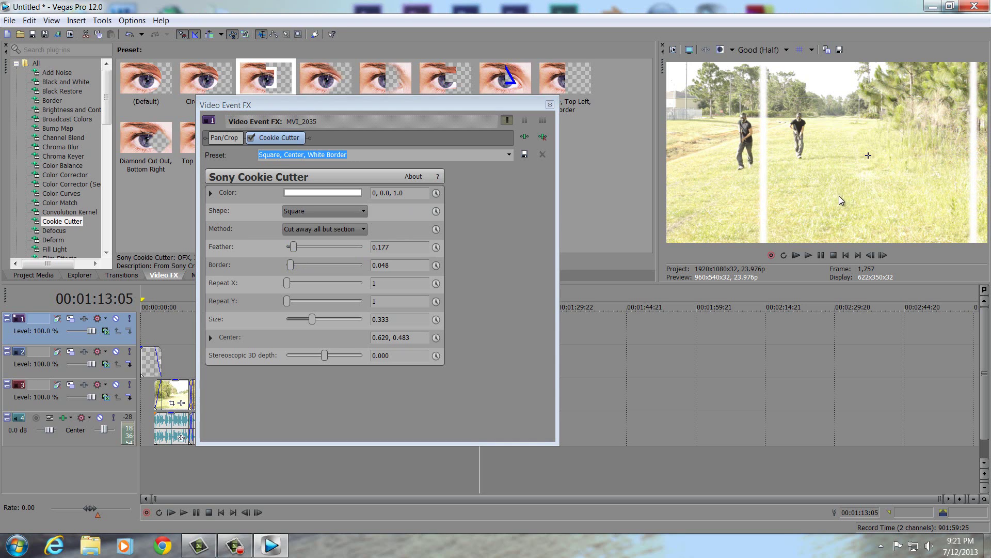
pyautogui.moveTo(868, 156); pyautogui.dragTo(878, 156)
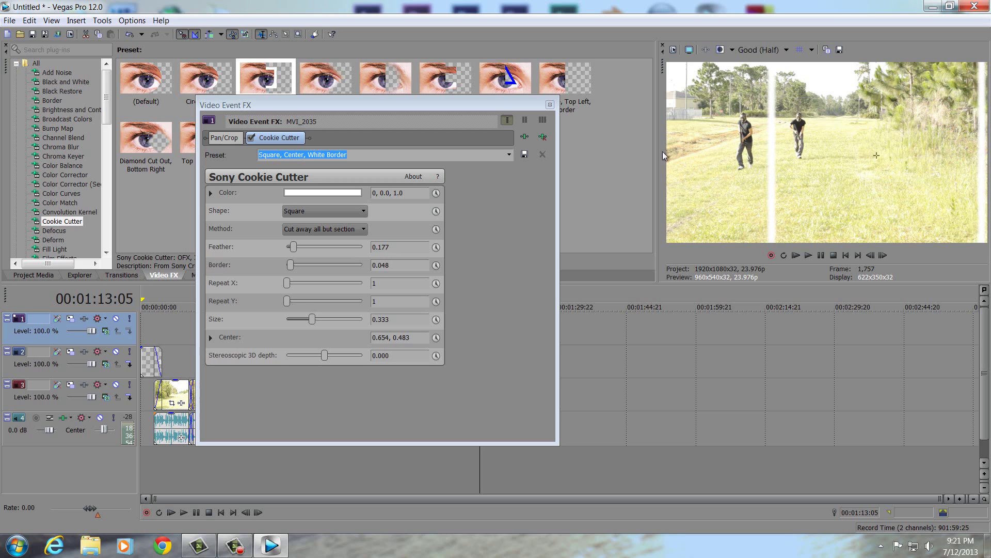
# - Set the track 1 cutout's border to 0.000 and feather to 0.694, and close its effect settings
pyautogui.moveTo(293, 247); pyautogui.dragTo(252, 264)
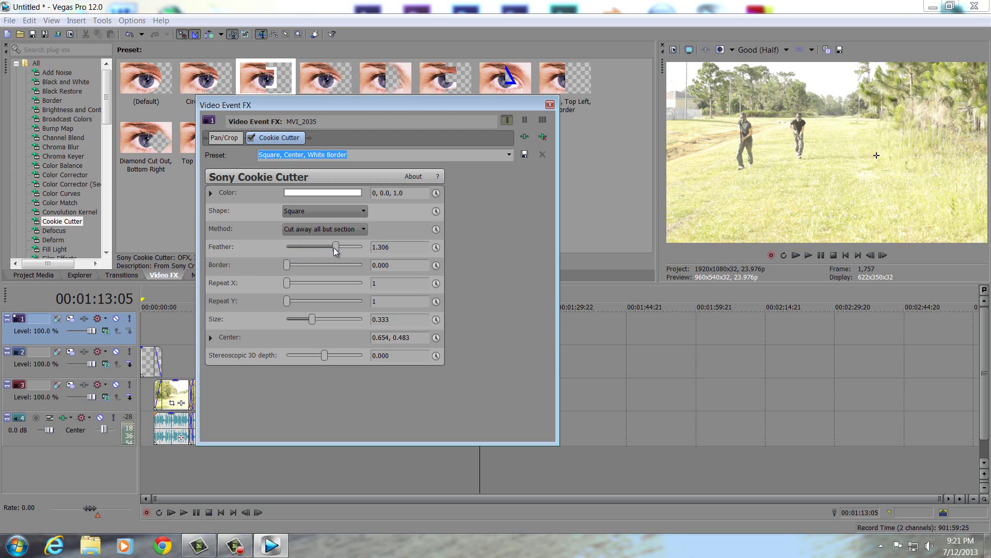
pyautogui.moveTo(335, 251); pyautogui.dragTo(314, 247)
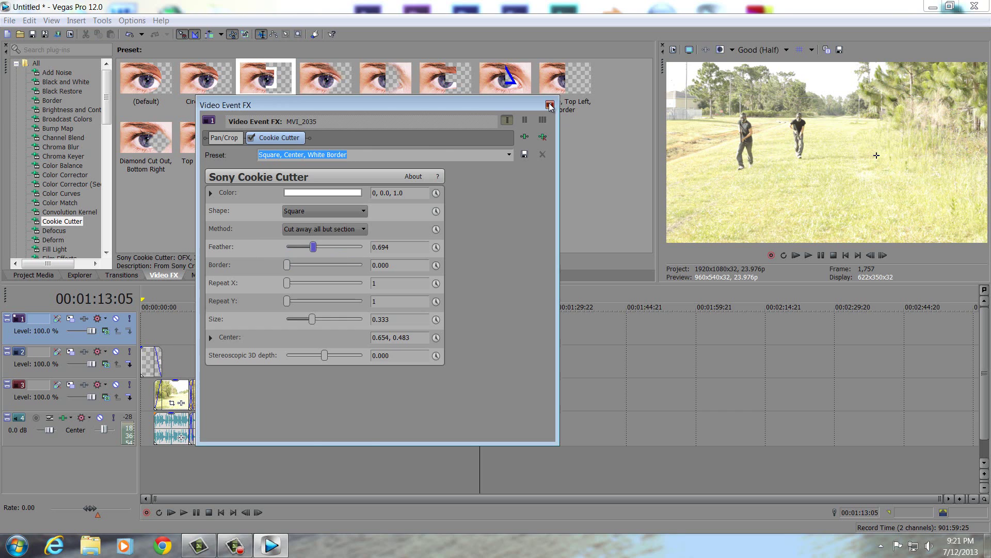
pyautogui.click(550, 106)
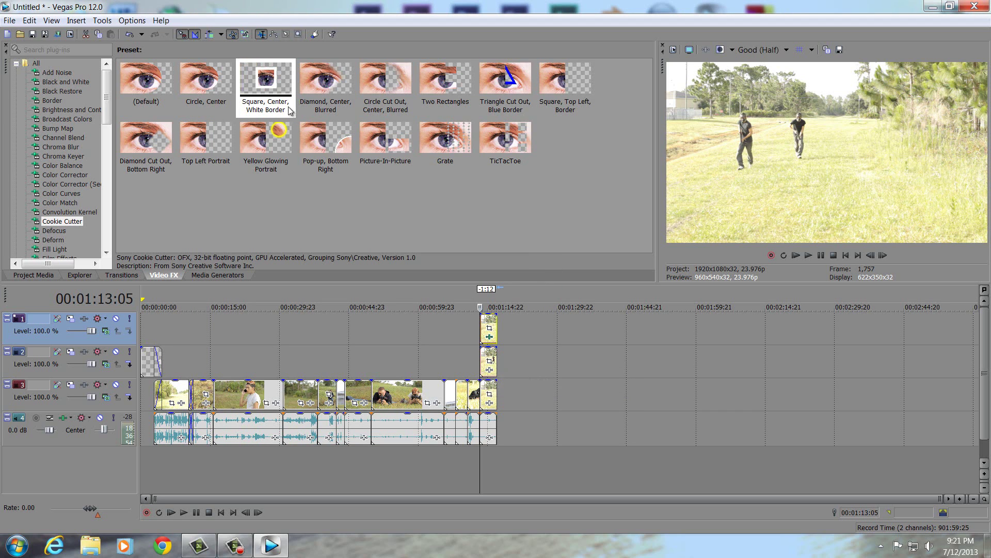
# - Apply the Square, Center, White Border Cookie Cutter to the track 2 clip using Cut away section, centered at about 0.823, 0.514
pyautogui.moveTo(288, 106); pyautogui.dragTo(492, 359)
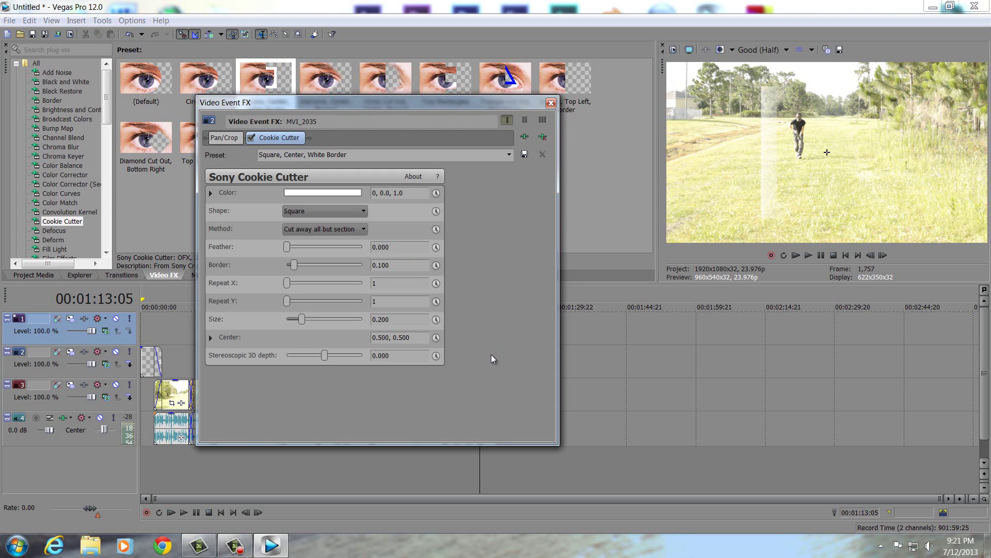
pyautogui.click(355, 232)
pyautogui.click(353, 250)
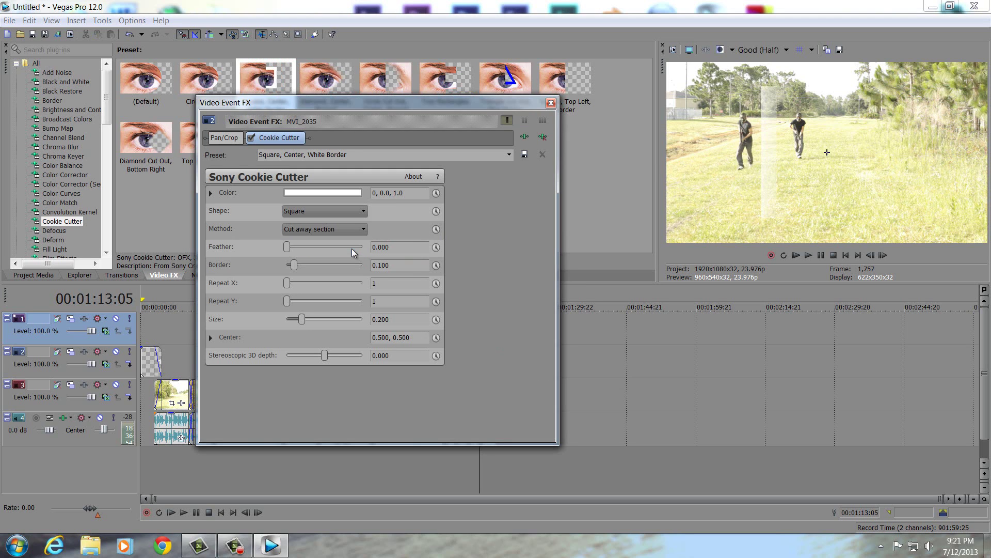
pyautogui.moveTo(832, 155); pyautogui.dragTo(958, 156)
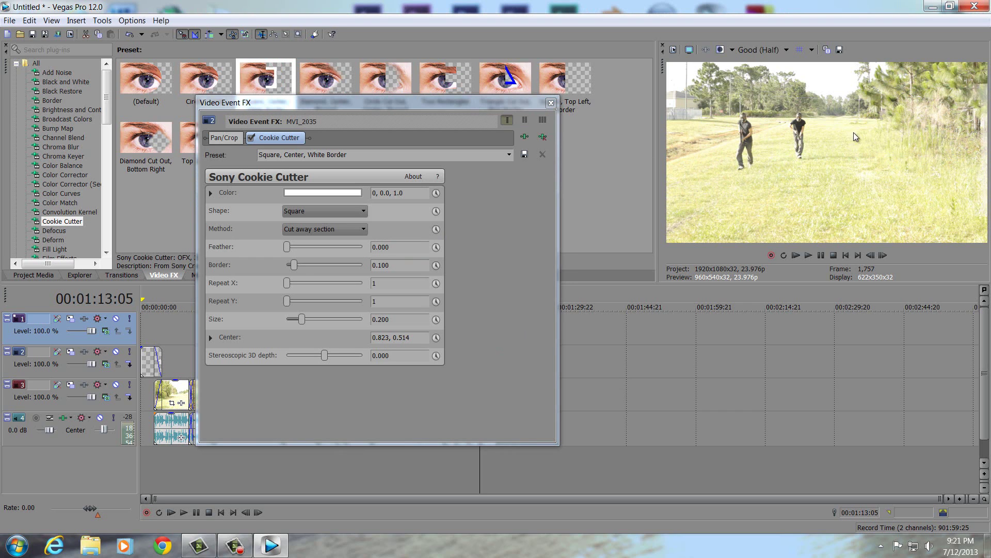
pyautogui.click(550, 104)
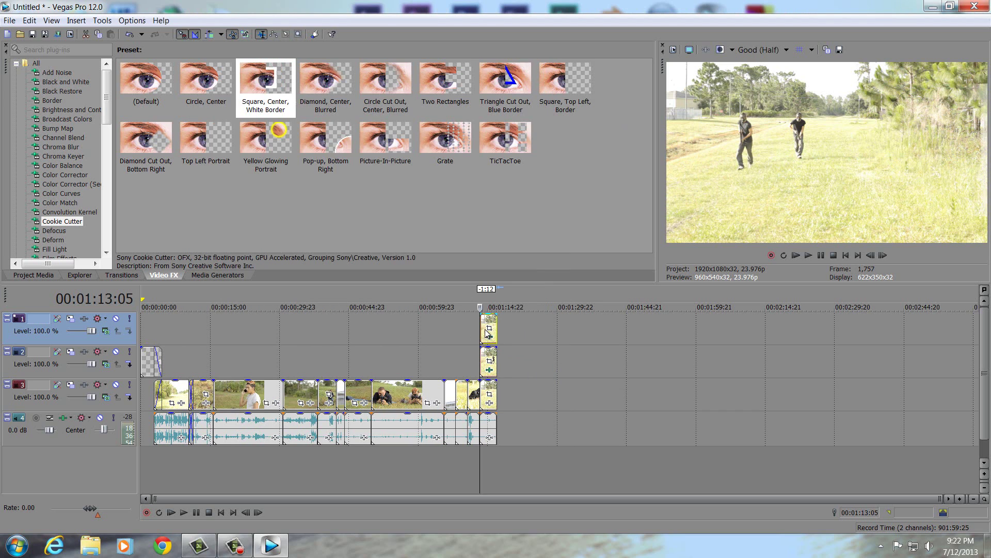
# - Add a second Square, Center, White Border Cookie Cutter to the track 1 clip and move its center to about 0.436, 0.357
pyautogui.moveTo(488, 333)
pyautogui.mouseDown()
pyautogui.moveTo(348, 147)
pyautogui.moveTo(349, 177)
pyautogui.moveTo(493, 325)
pyautogui.mouseUp()
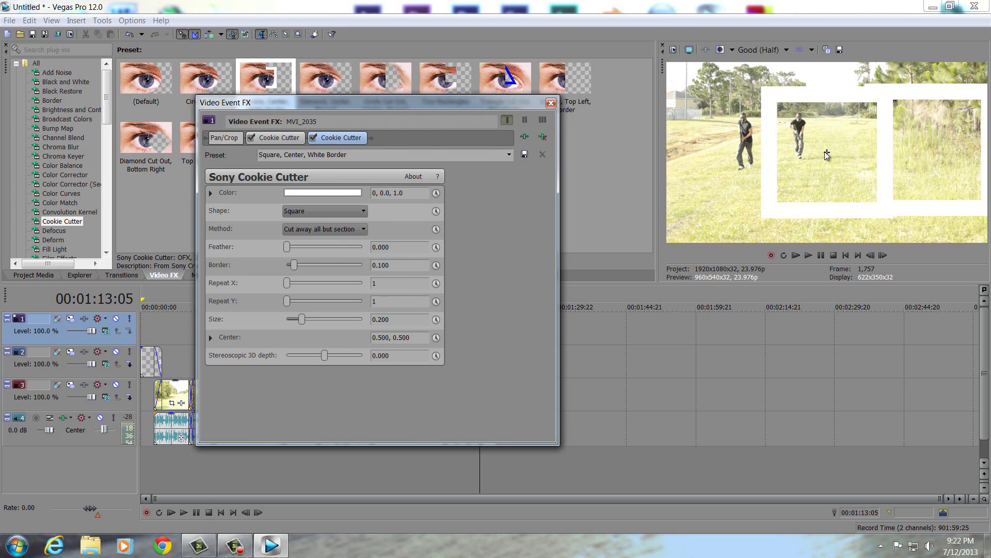
pyautogui.click(803, 163)
pyautogui.moveTo(826, 152); pyautogui.dragTo(804, 179)
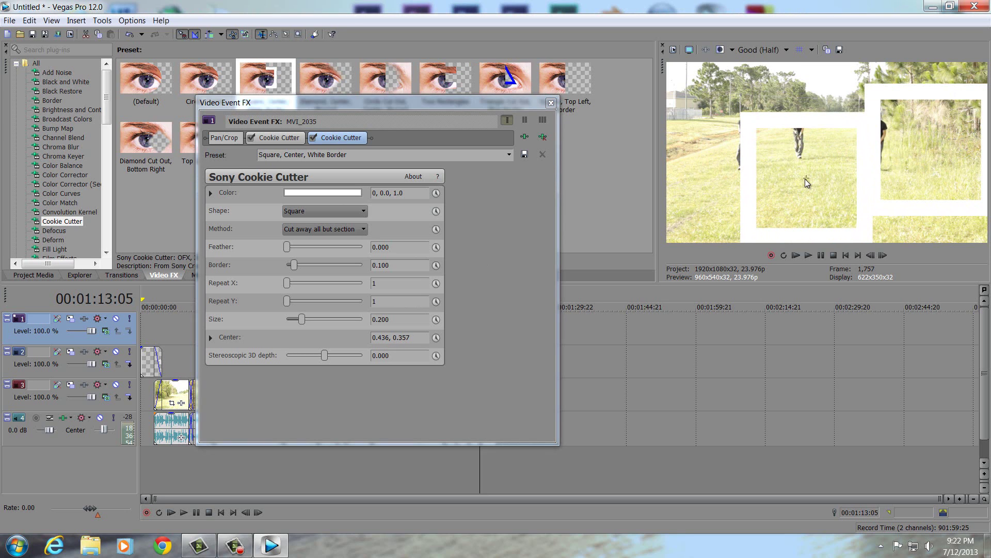
# - Reposition the first Cookie Cutter's cutout on the track 1 clip to a center of about 0.622, 0.440
pyautogui.click(303, 137)
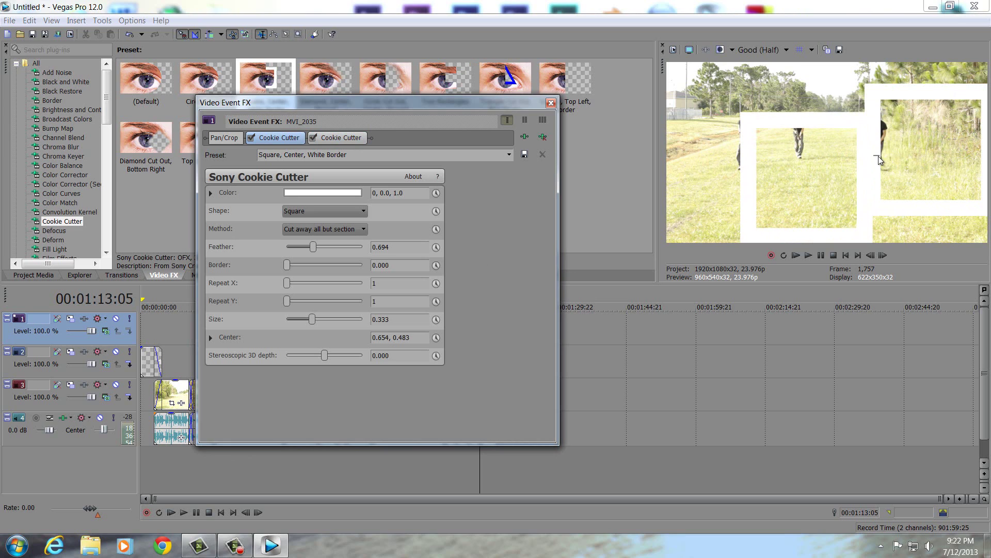
pyautogui.click(887, 141)
pyautogui.moveTo(888, 142); pyautogui.dragTo(821, 169)
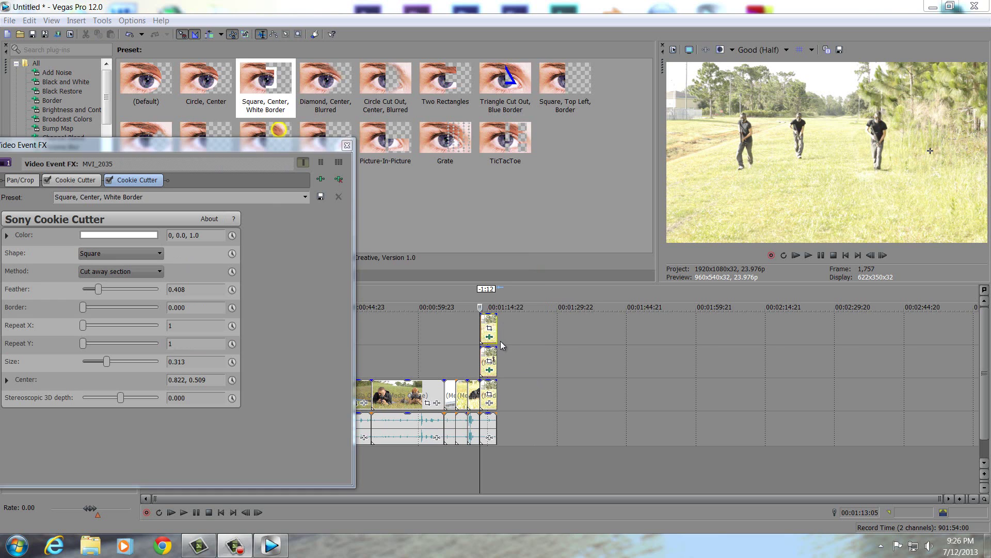
# - Show the first Cookie Cutter's settings in a floating window and outline its cutout with a border of 0.224
pyautogui.doubleClick(184, 147)
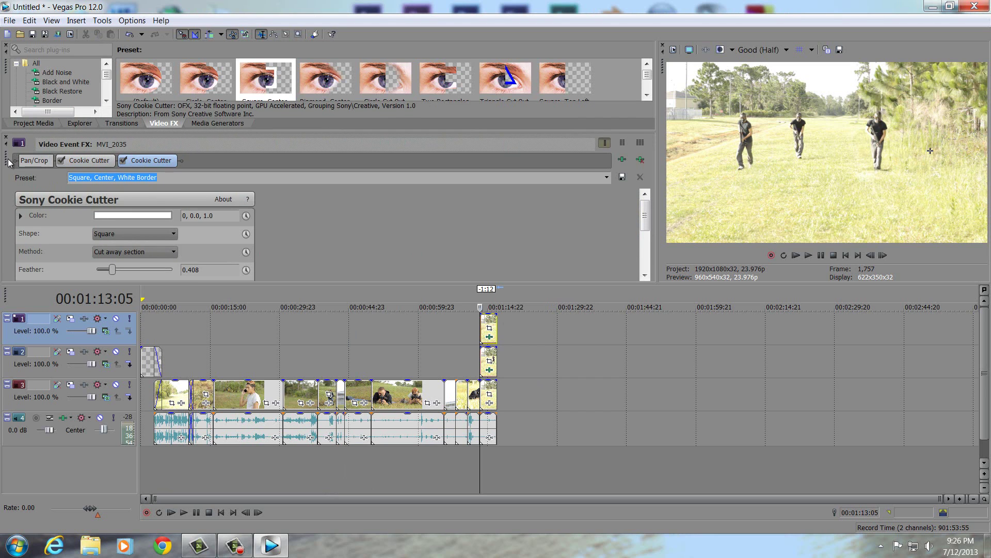
pyautogui.moveTo(12, 165); pyautogui.dragTo(59, 188)
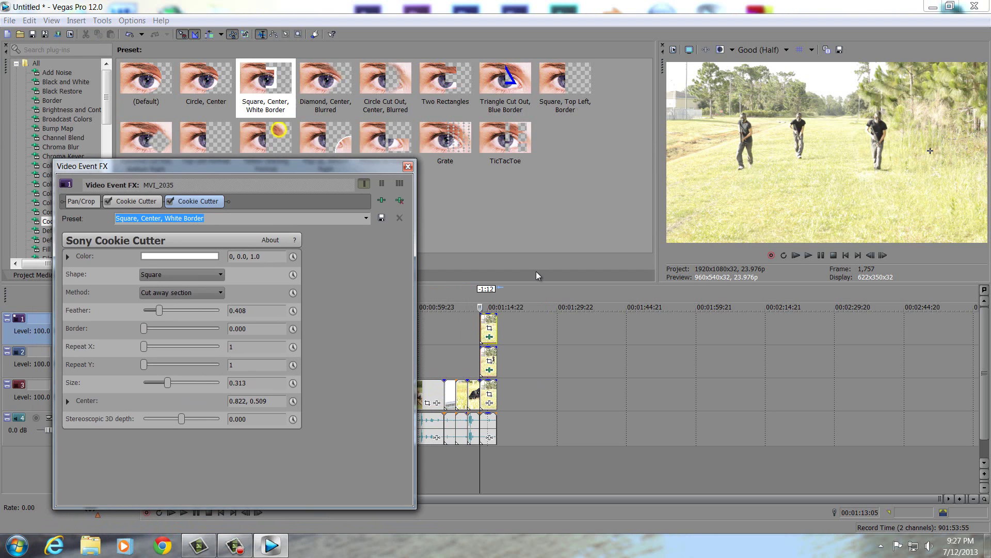
pyautogui.click(129, 203)
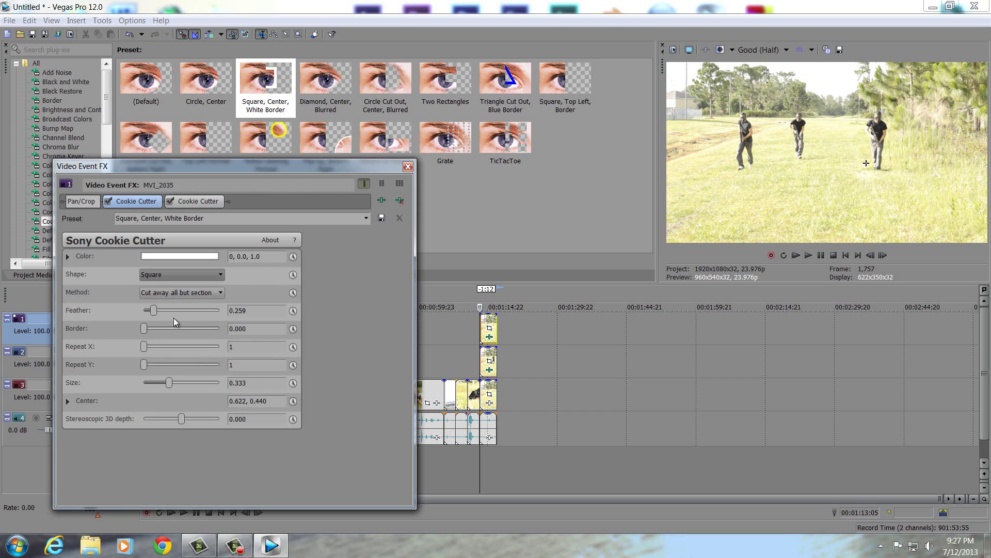
pyautogui.moveTo(145, 331); pyautogui.dragTo(163, 329)
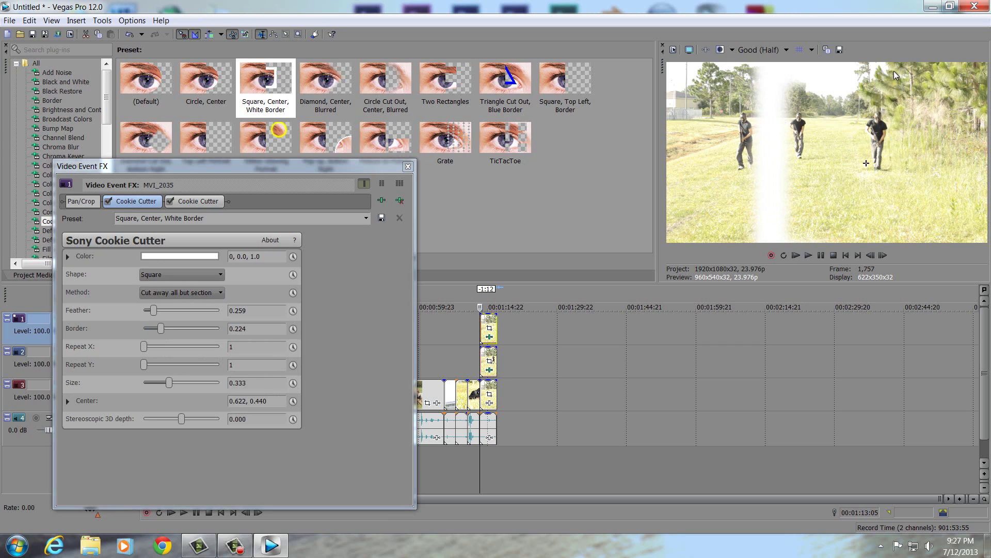
# - Try Cut away section on the first Cookie Cutter, restoring Cut away all but section and a border of 0.000
pyautogui.click(173, 293)
pyautogui.click(185, 315)
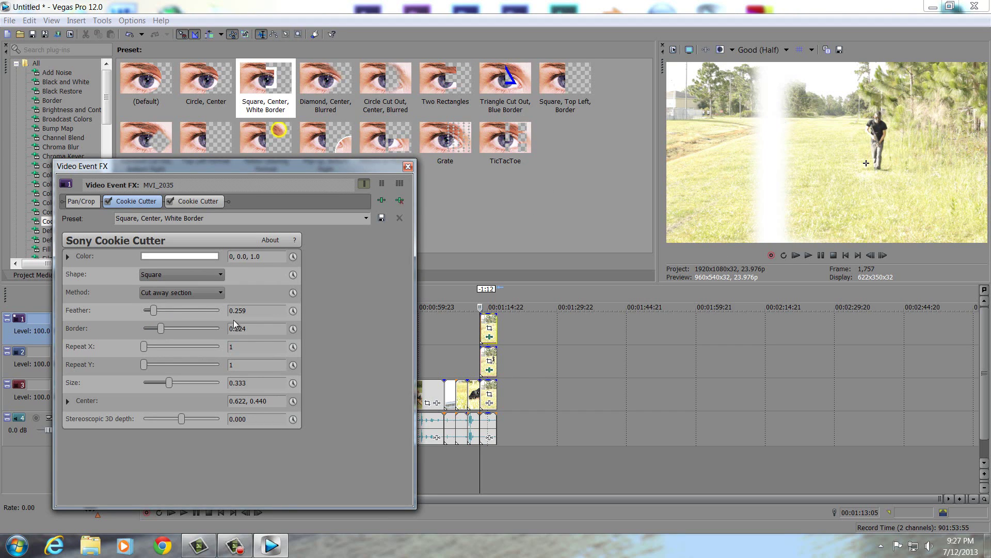
pyautogui.click(181, 292)
pyautogui.click(179, 304)
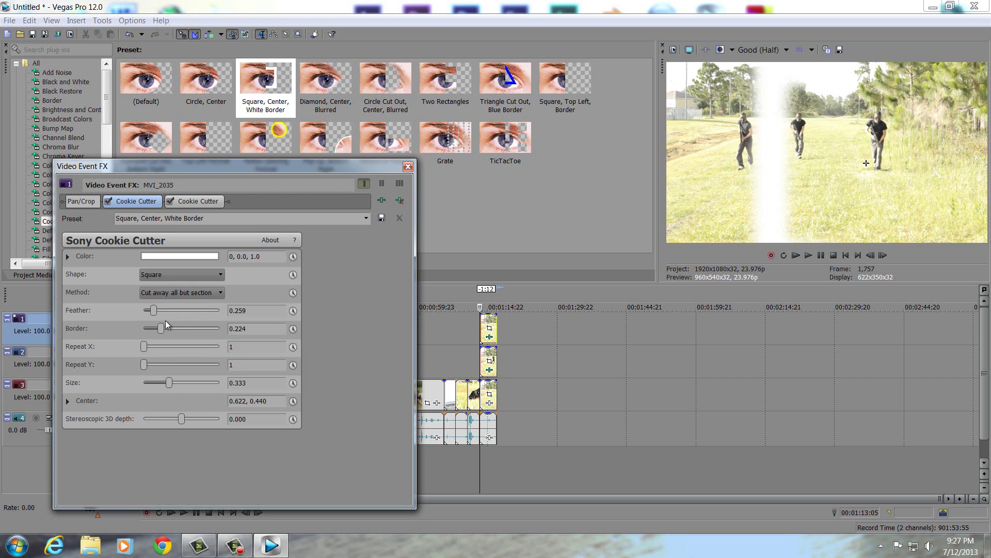
pyautogui.moveTo(161, 333); pyautogui.dragTo(98, 327)
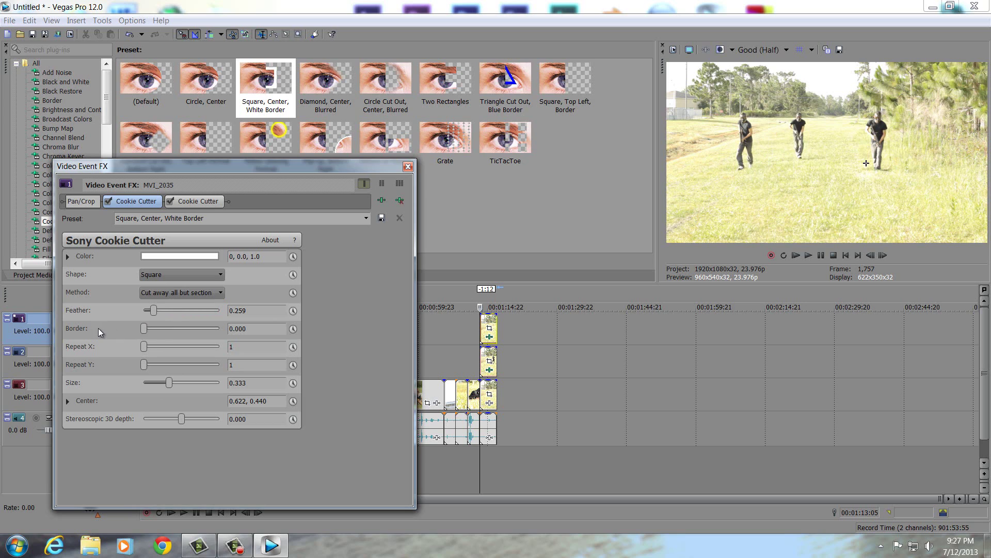
# - Set the second Cookie Cutter's border to 0.150 on the track 1 clip and choose Cut away section as its method
pyautogui.click(191, 204)
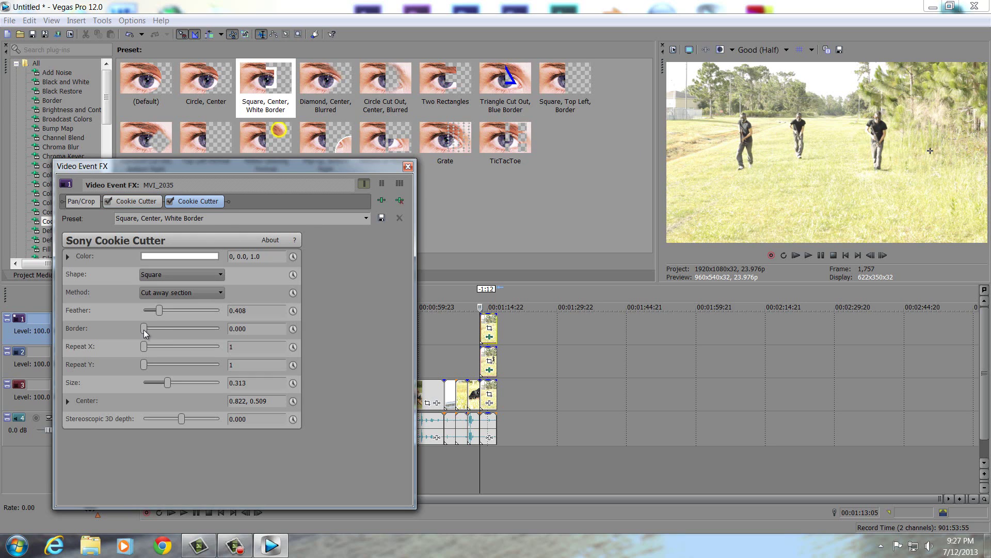
pyautogui.moveTo(144, 329); pyautogui.dragTo(155, 329)
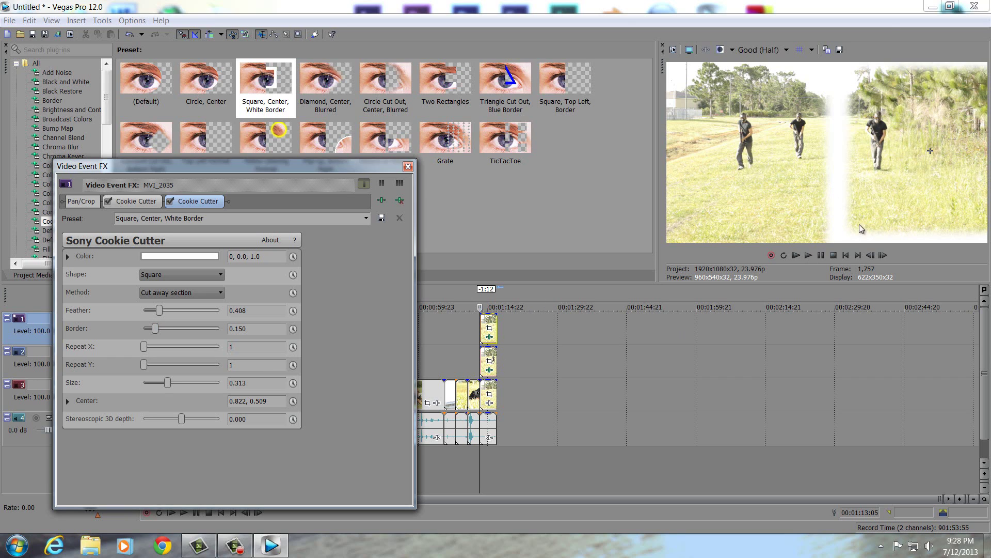
pyautogui.click(155, 294)
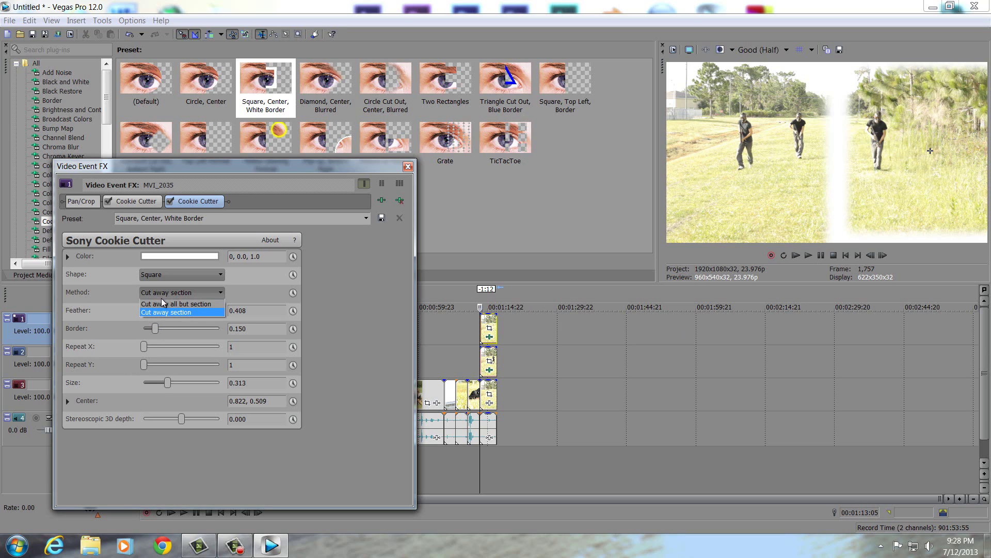
pyautogui.click(208, 312)
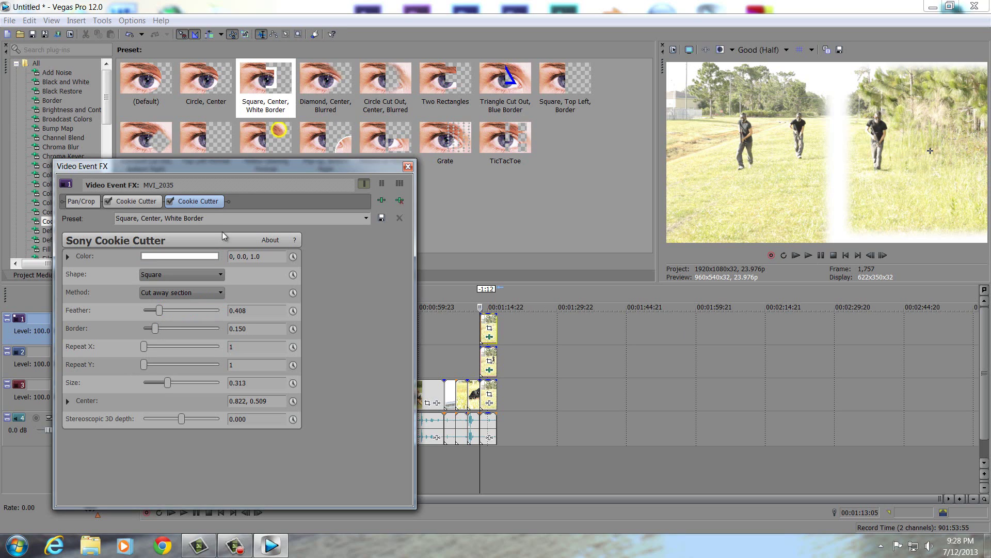
# - Review both Cookie Cutters on the track 1 clip, set the second one's border to 0.000 and close the effect settings
pyautogui.click(148, 202)
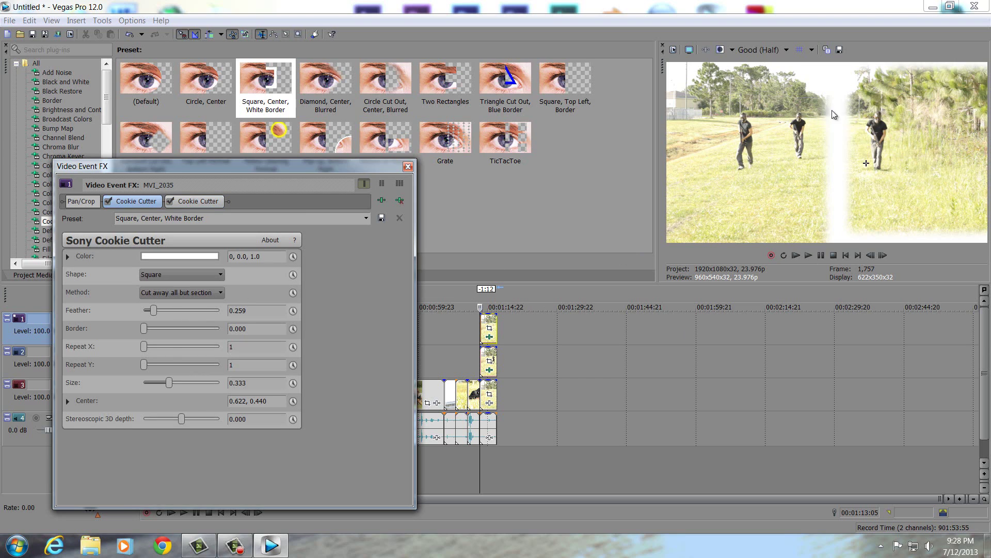
pyautogui.click(220, 200)
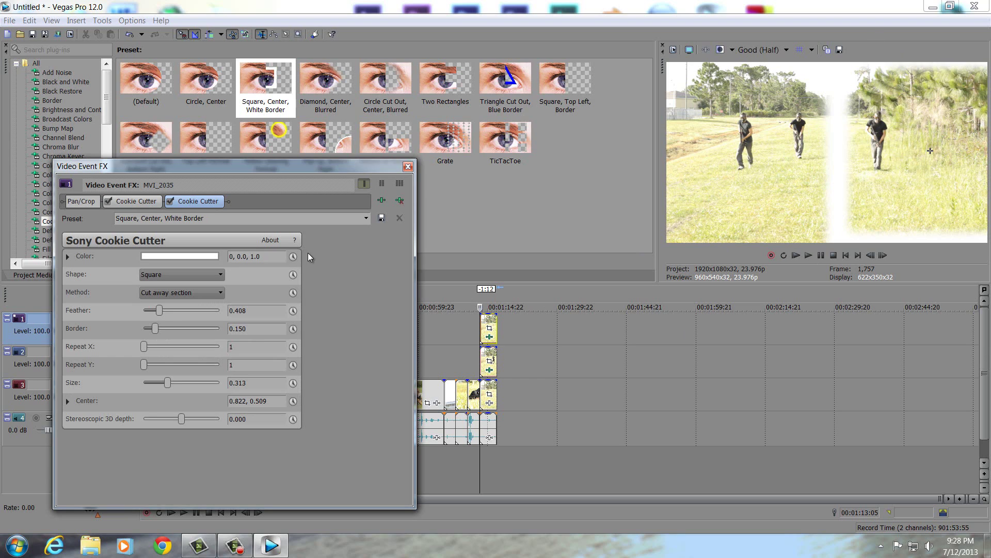
pyautogui.moveTo(156, 329); pyautogui.dragTo(110, 336)
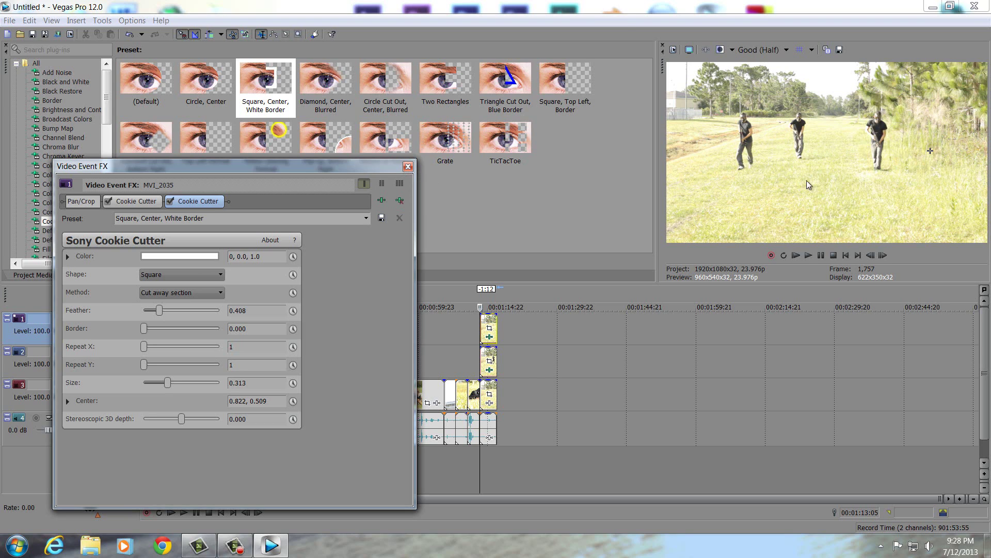
pyautogui.click(408, 166)
# - Try a 0.041 border and Cut away section on the track 2 clip's Cookie Cutter, restoring Cut away all but section and a 0.000 border
pyautogui.click(490, 370)
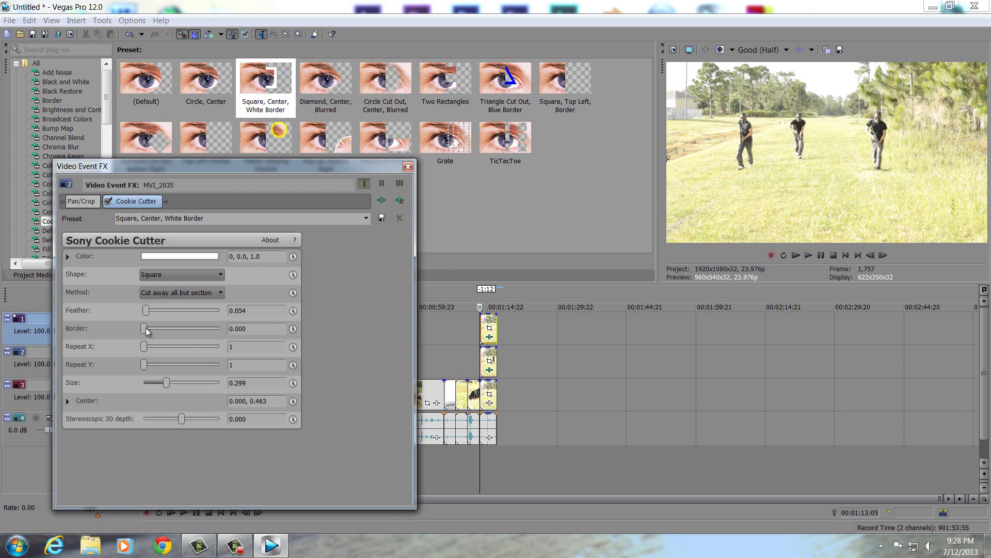
pyautogui.moveTo(149, 328)
pyautogui.mouseDown()
pyautogui.moveTo(161, 330)
pyautogui.moveTo(149, 330)
pyautogui.mouseUp()
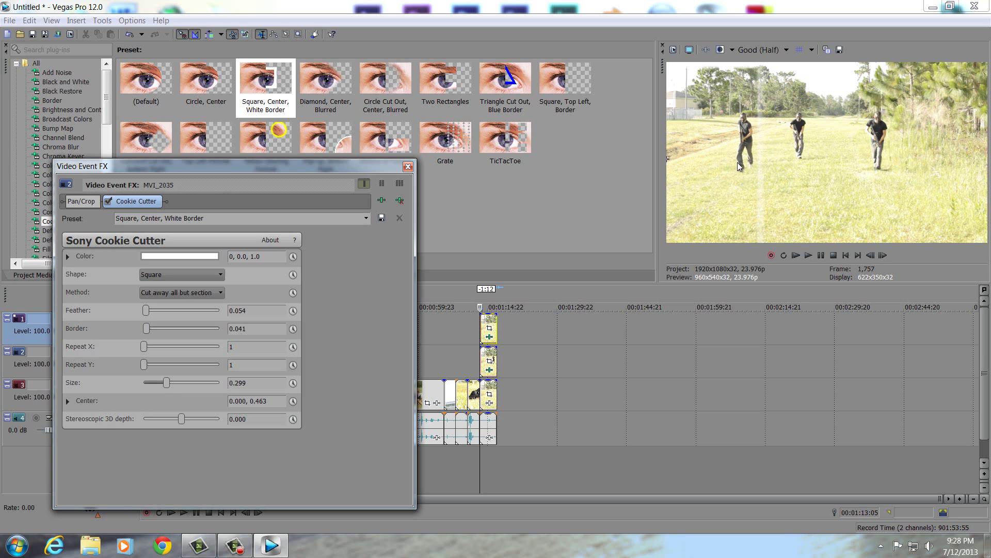
pyautogui.click(216, 292)
pyautogui.click(207, 312)
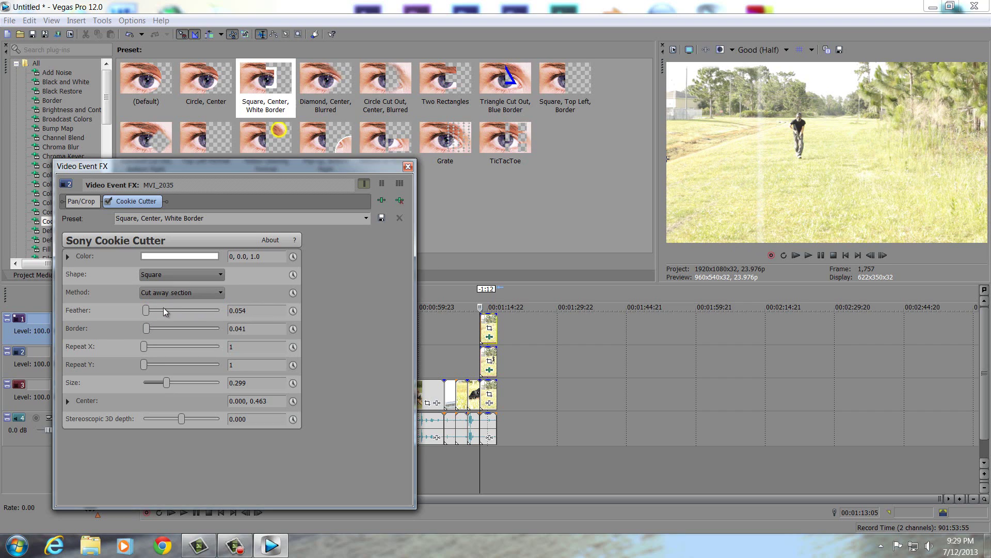
pyautogui.click(173, 293)
pyautogui.click(185, 303)
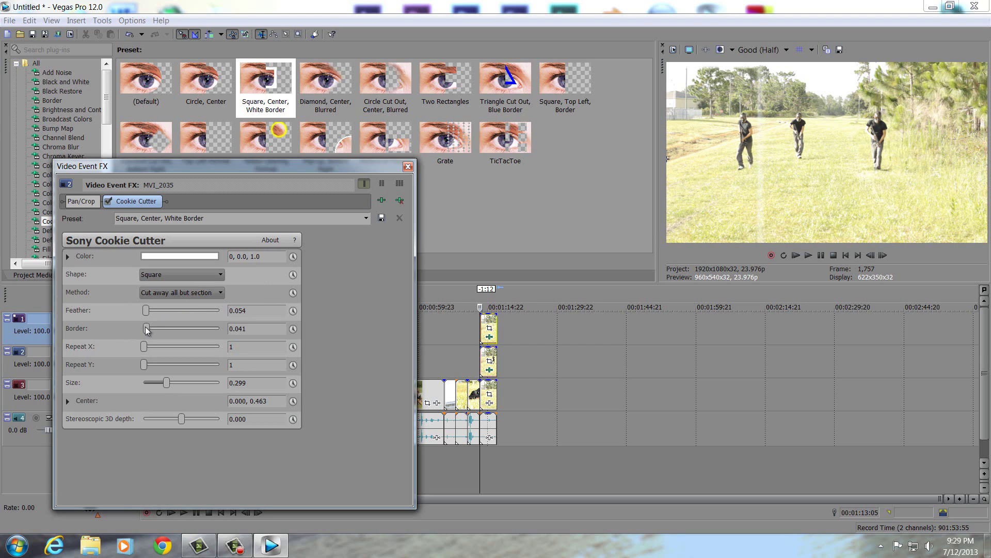
pyautogui.moveTo(148, 329); pyautogui.dragTo(138, 331)
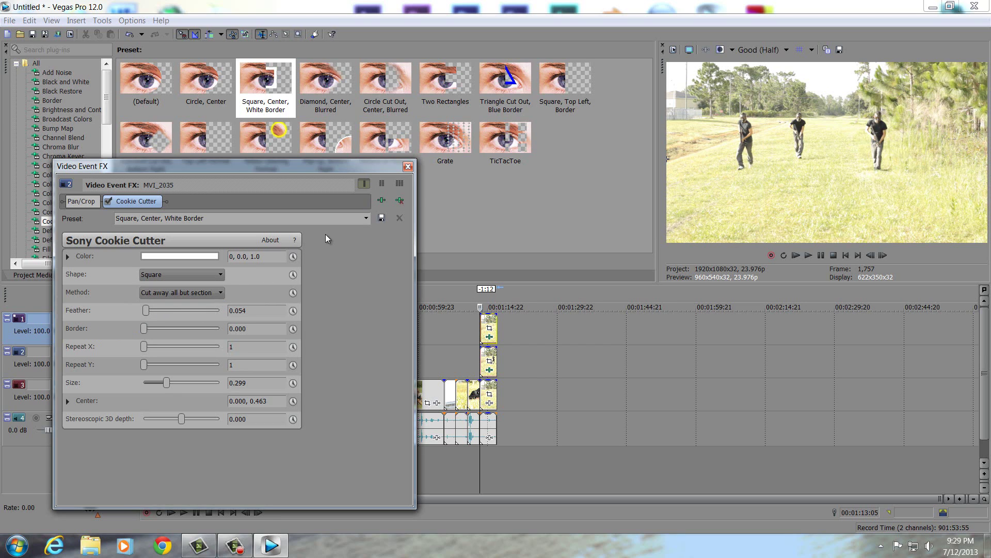
pyautogui.click(408, 166)
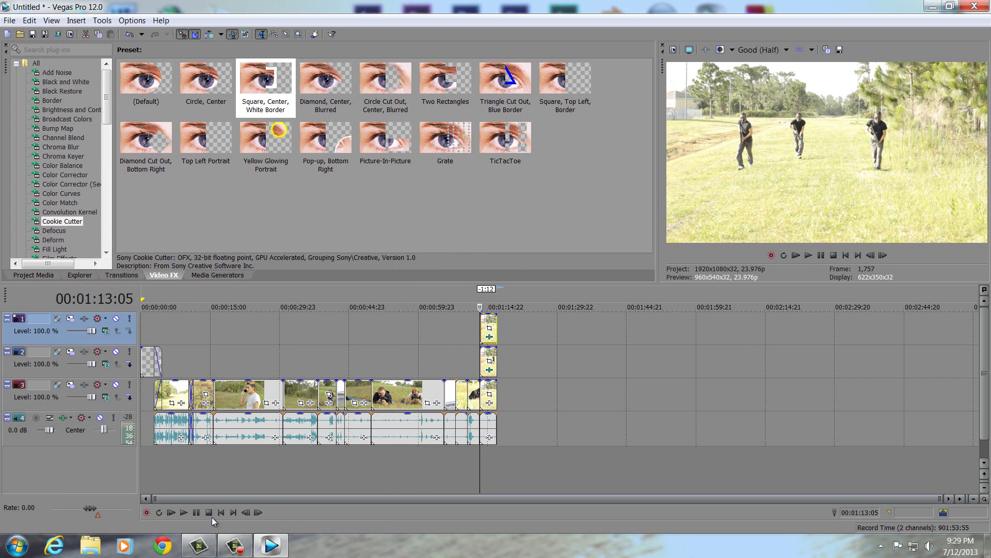
# - Play back the masked MVI_2035.MOV shot and place the cursor at the end of its stacked clips, 00:01:16:21
pyautogui.click(184, 512)
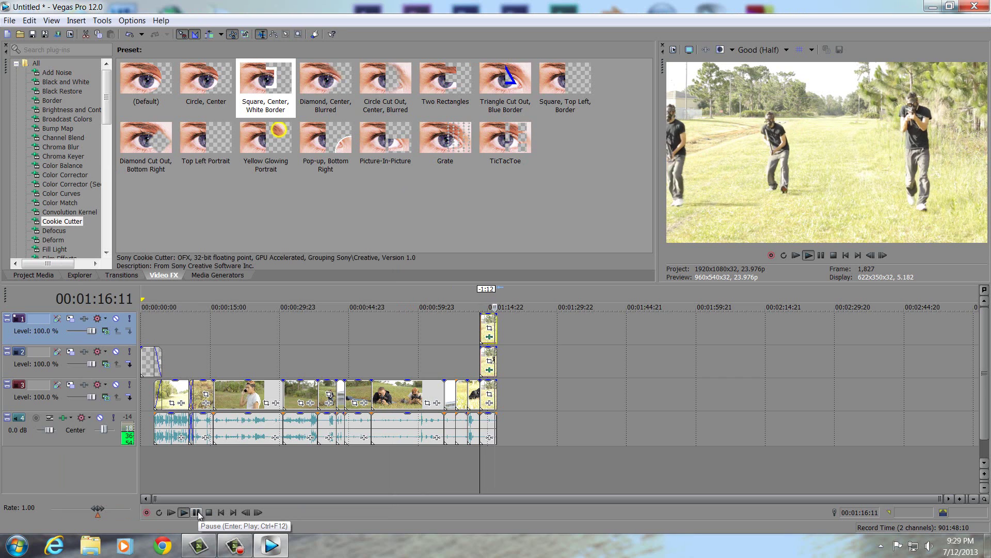
pyautogui.click(493, 316)
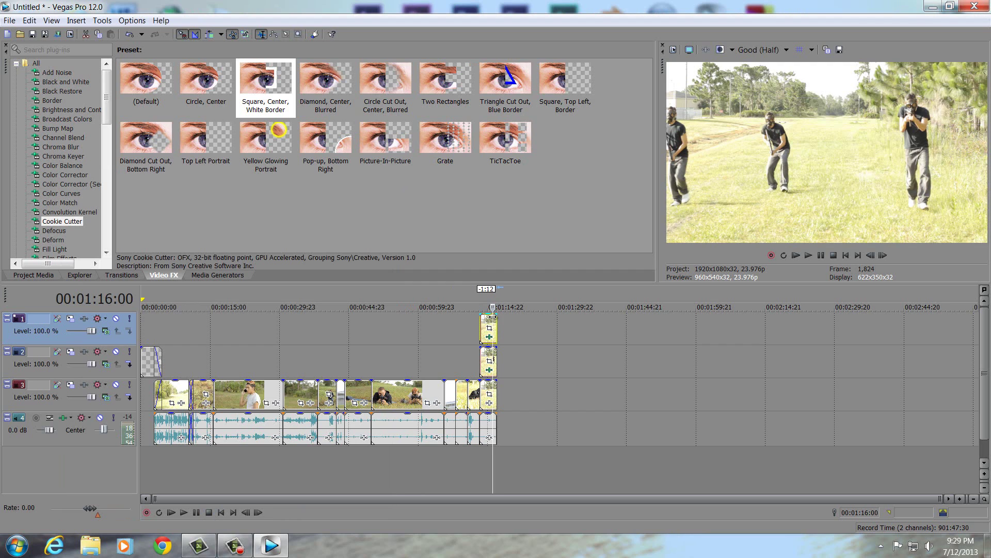
pyautogui.click(496, 327)
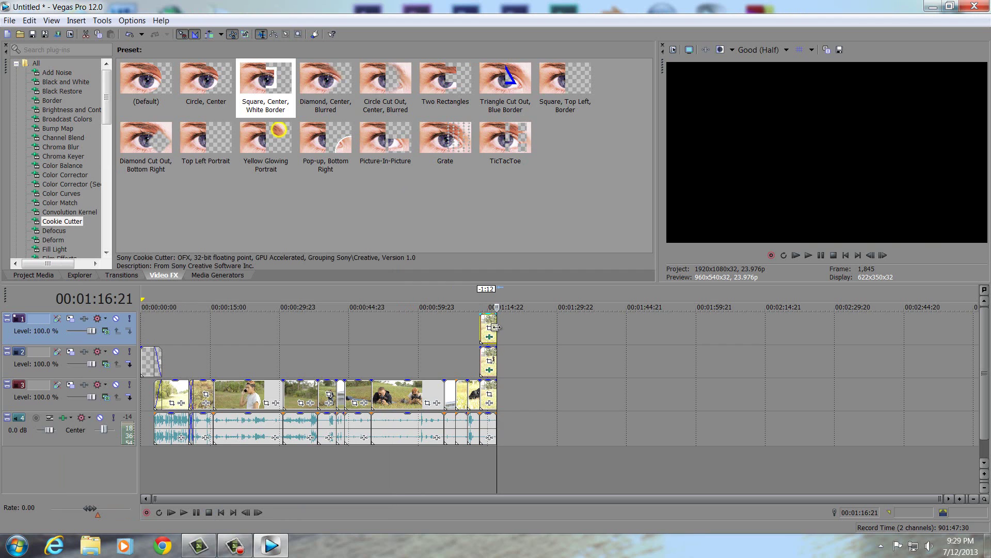
# - Add MVI_2036.MOV with its audio to tracks 3 and 4, leaving a gap after the masked MVI_2035.MOV shot
pyautogui.click(28, 275)
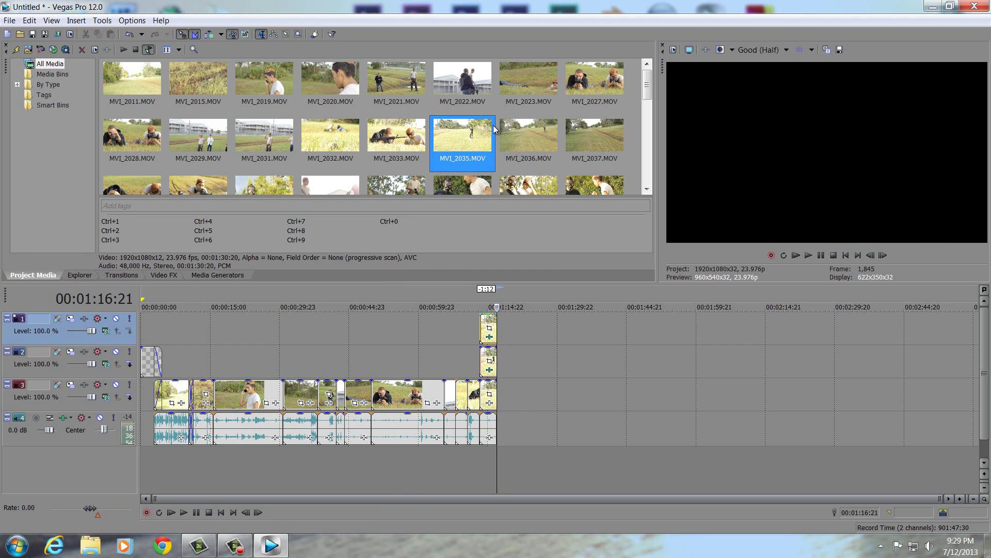
pyautogui.moveTo(500, 126); pyautogui.dragTo(539, 388)
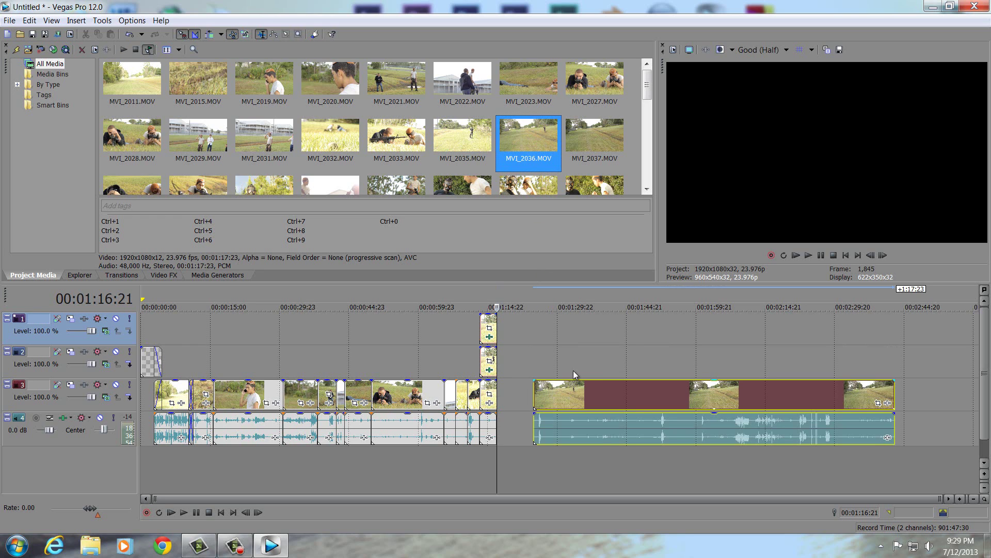
pyautogui.click(584, 363)
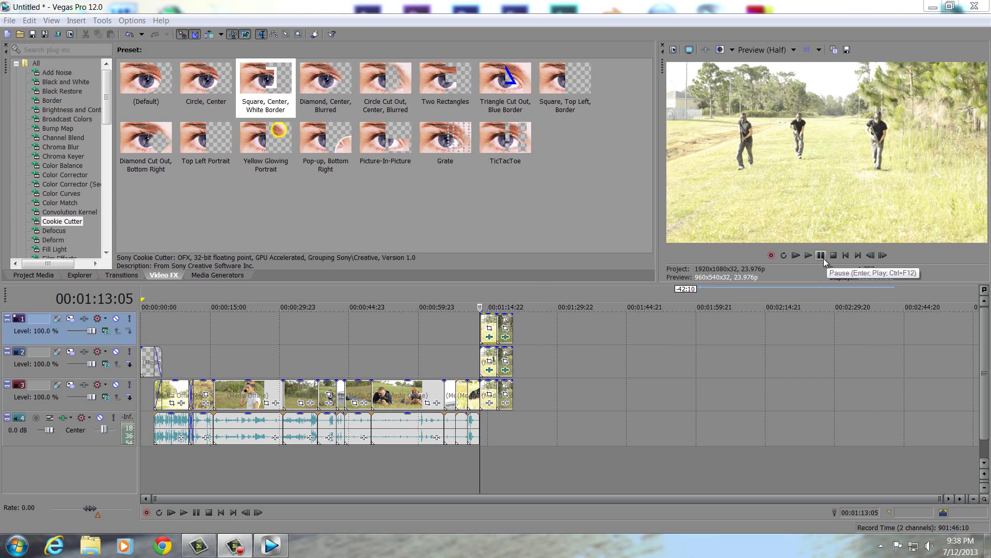
# - Play back the two cloned-actor shots and place the cursor at the end of the second one, 00:01:20:10
pyautogui.click(194, 513)
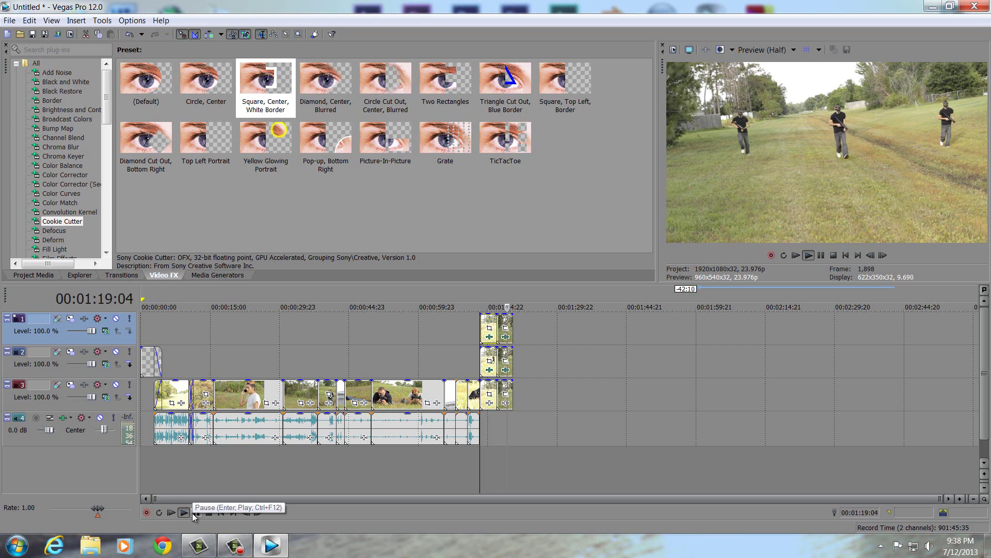
pyautogui.click(196, 513)
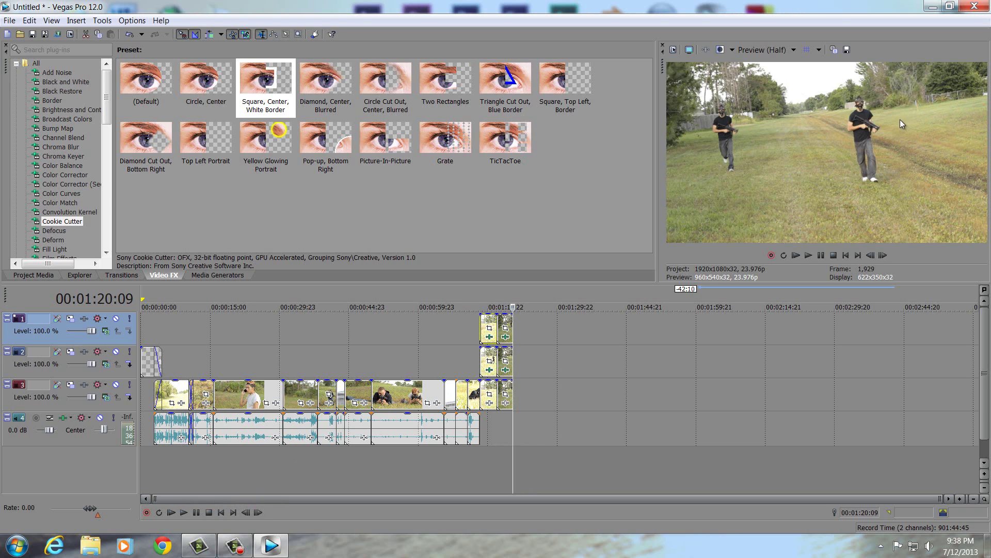
pyautogui.click(197, 513)
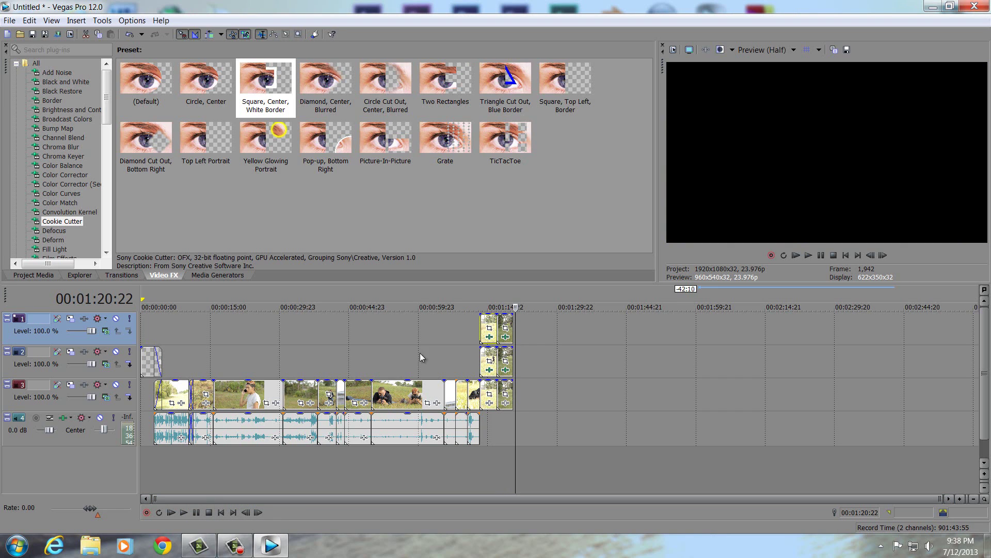
pyautogui.click(514, 324)
# - Preview MVI_2037.MOV, place it on track 2 well after the masked shots and check a frame in its middle
pyautogui.click(52, 276)
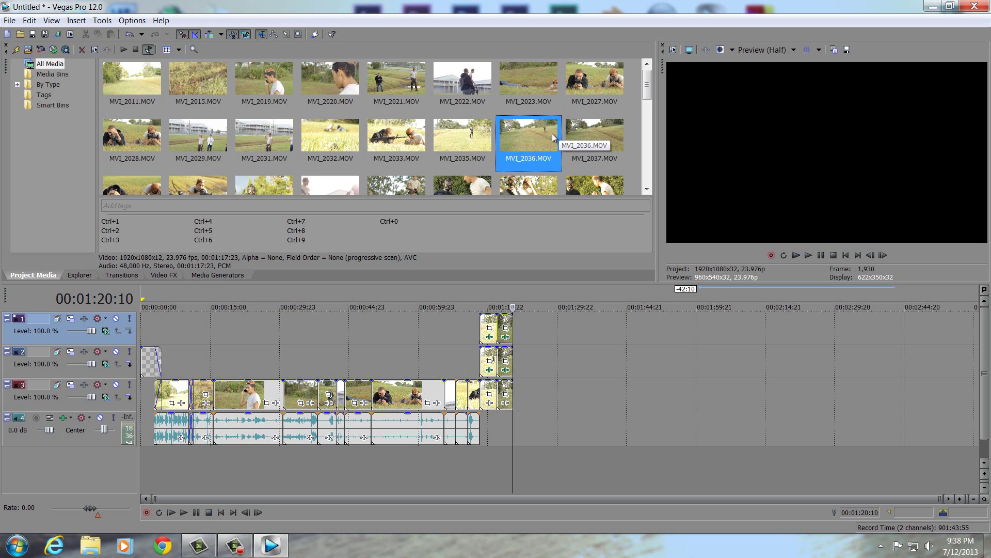
pyautogui.click(600, 134)
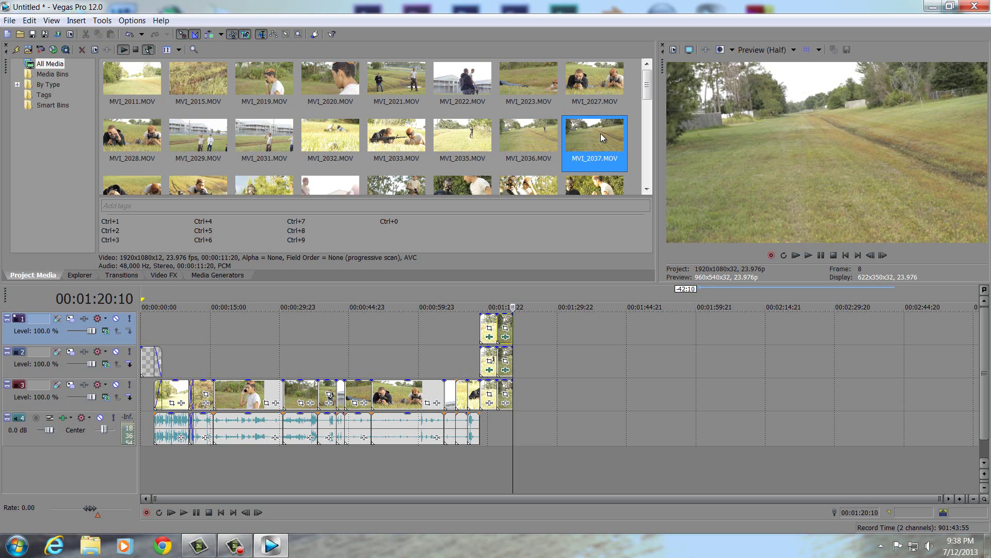
pyautogui.moveTo(600, 133); pyautogui.dragTo(627, 312)
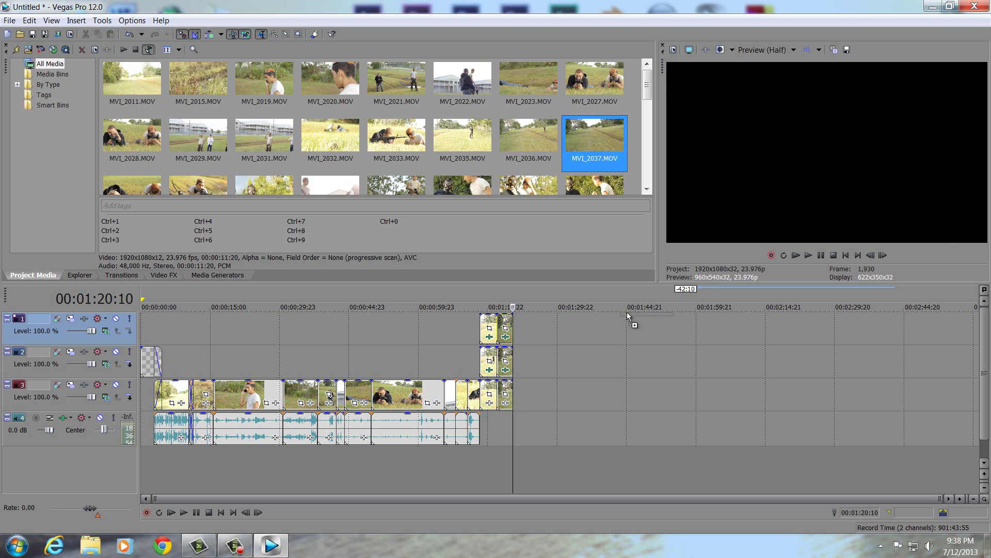
pyautogui.click(631, 361)
pyautogui.moveTo(619, 374); pyautogui.dragTo(643, 339)
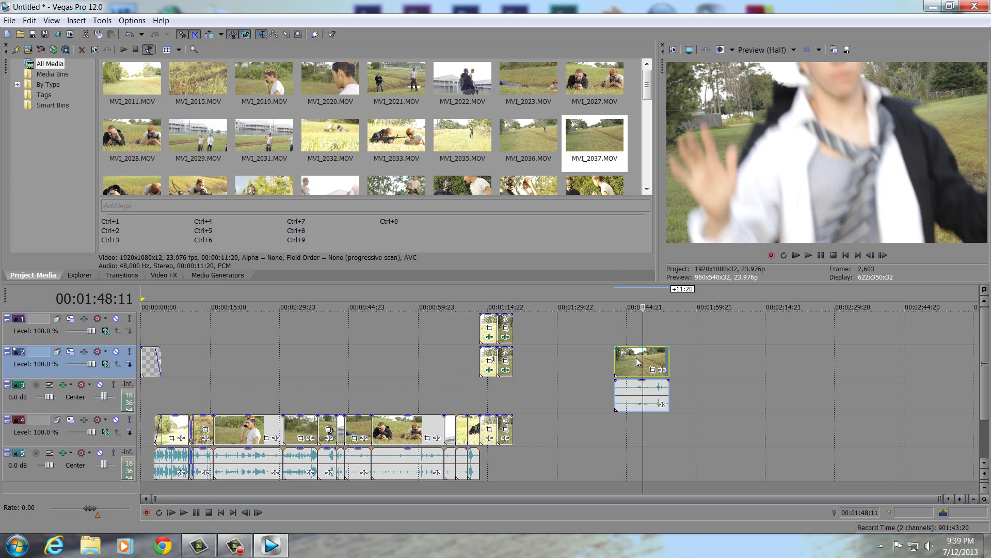
# - Delete the MVI_2037.MOV video and audio events from the timeline and remove the clip from the project media
pyautogui.press('Delete')
pyautogui.click(640, 398)
pyautogui.press('Delete')
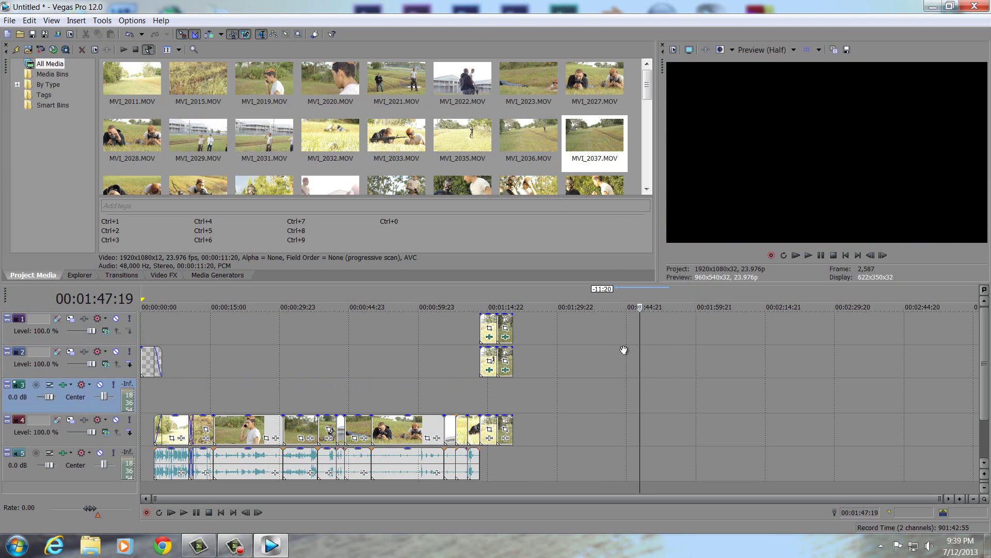
pyautogui.click(601, 152)
pyautogui.press('Delete')
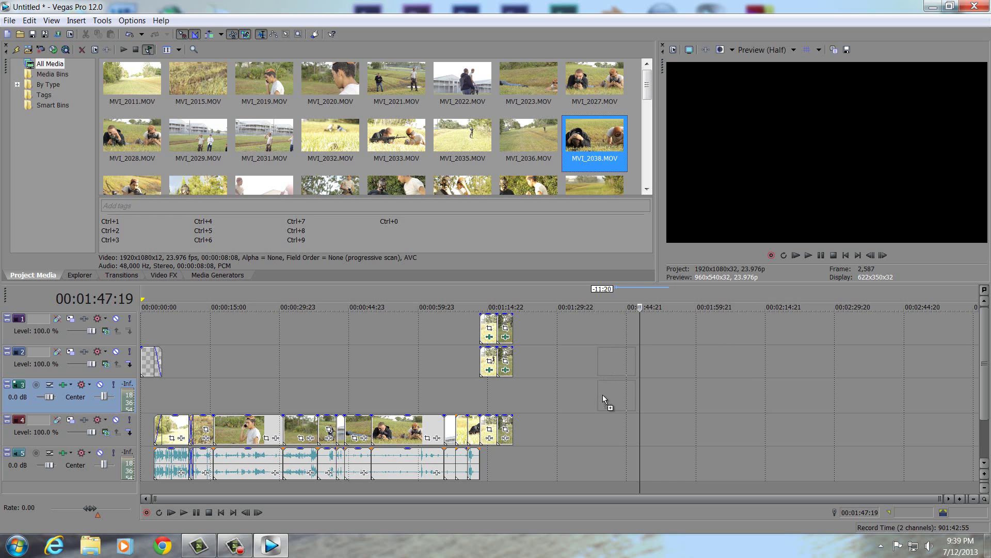
# - Try MVI_2038.MOV on tracks 2 and 3, deleting the extra audio track 3 and the remaining video event on track 2
pyautogui.moveTo(603, 395); pyautogui.dragTo(602, 394)
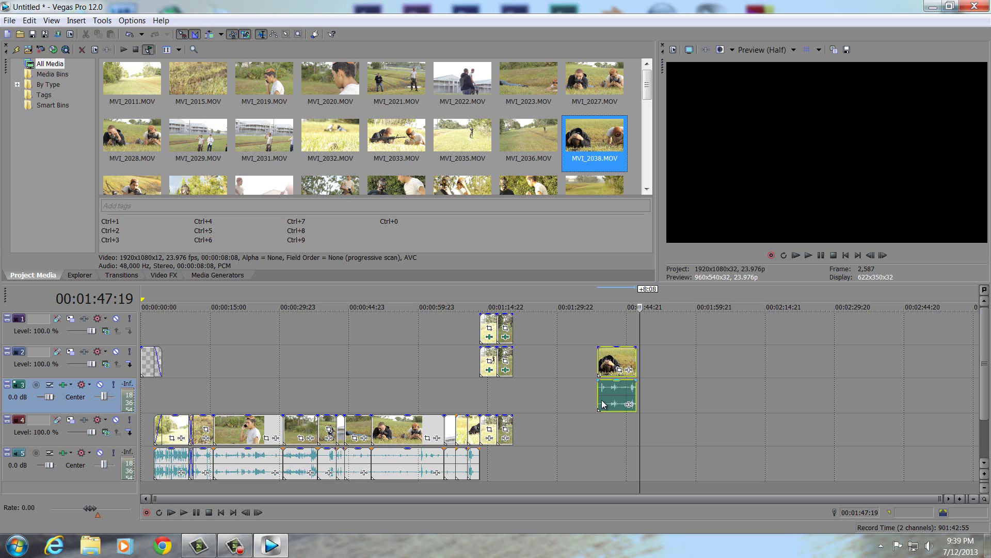
pyautogui.click(99, 409)
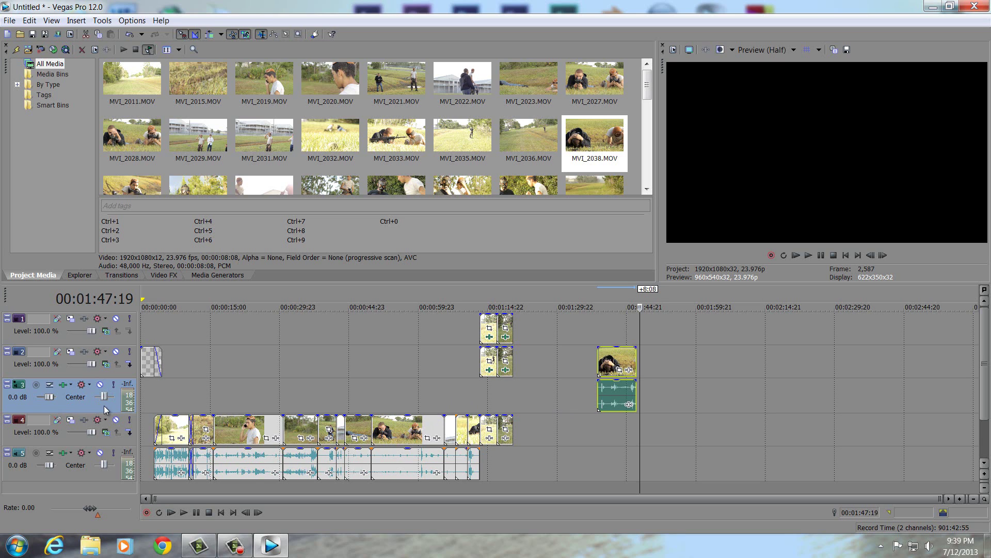
pyautogui.press('Delete')
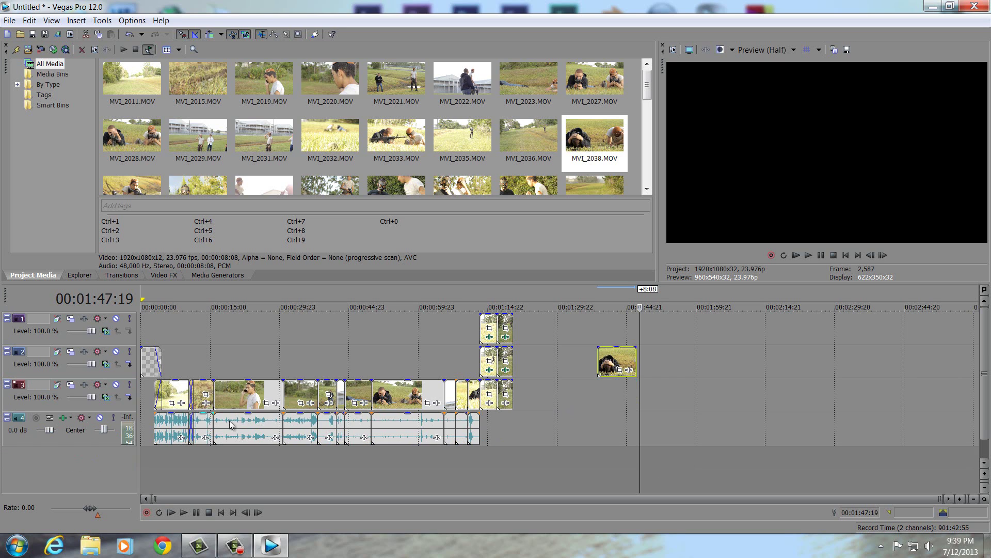
pyautogui.click(614, 369)
pyautogui.press('Delete')
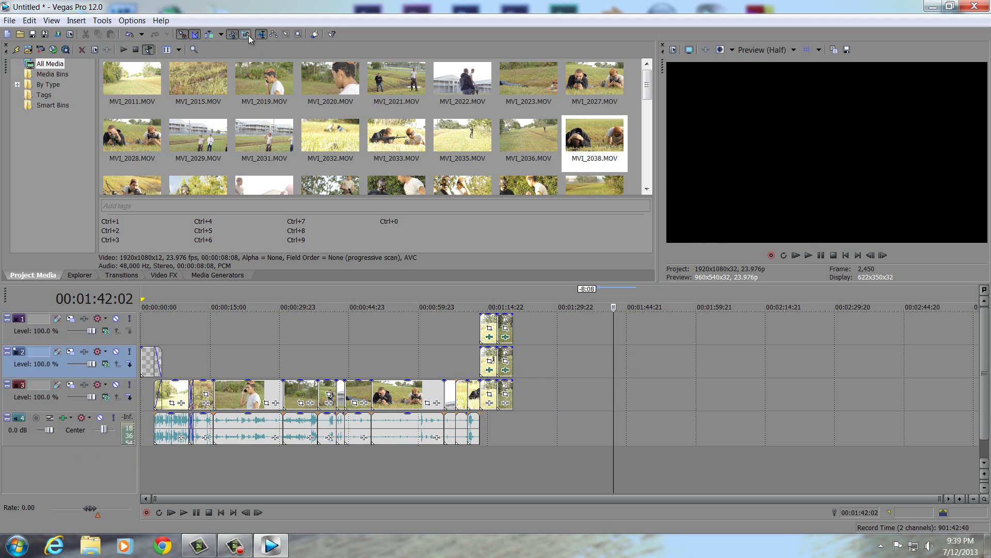
# - Add MVI_2038.MOV to tracks 3 and 4, trim it to a short section and place it directly after the second cloned-actor shot
pyautogui.moveTo(595, 137); pyautogui.dragTo(546, 383)
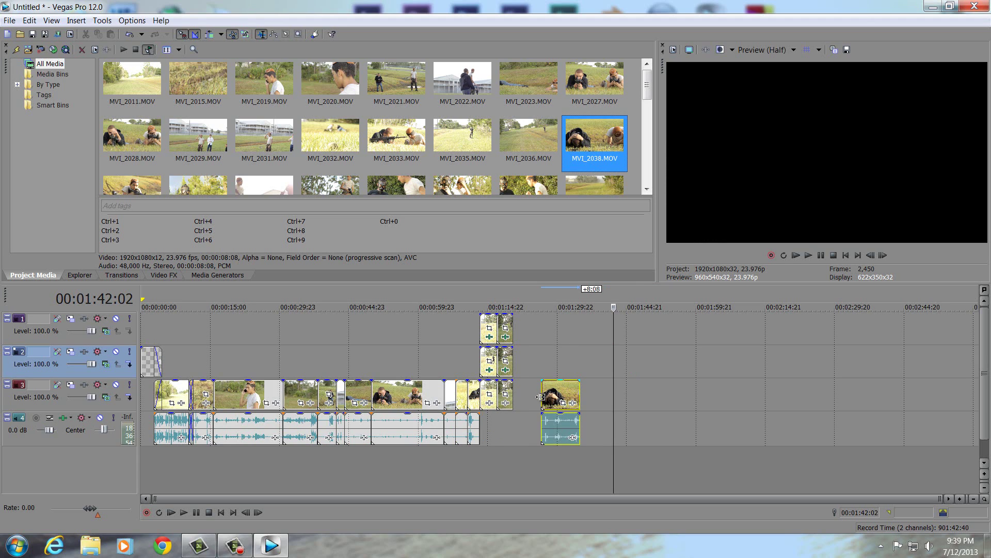
pyautogui.click(541, 397)
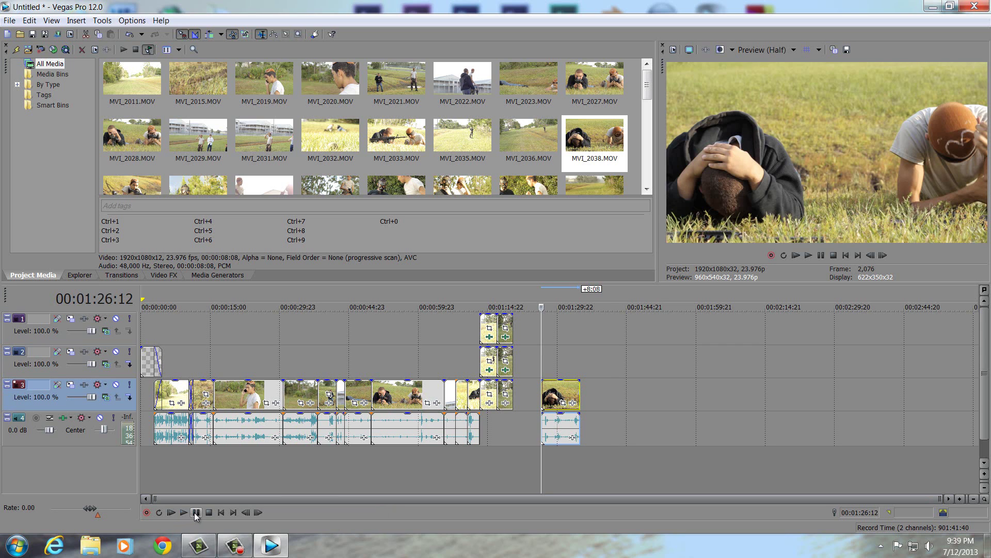
pyautogui.click(195, 512)
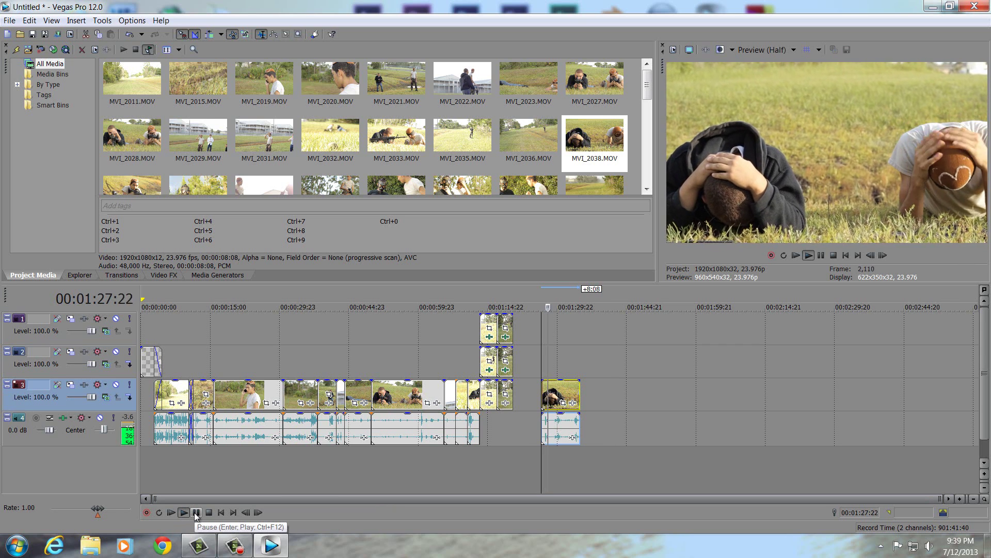
pyautogui.click(194, 512)
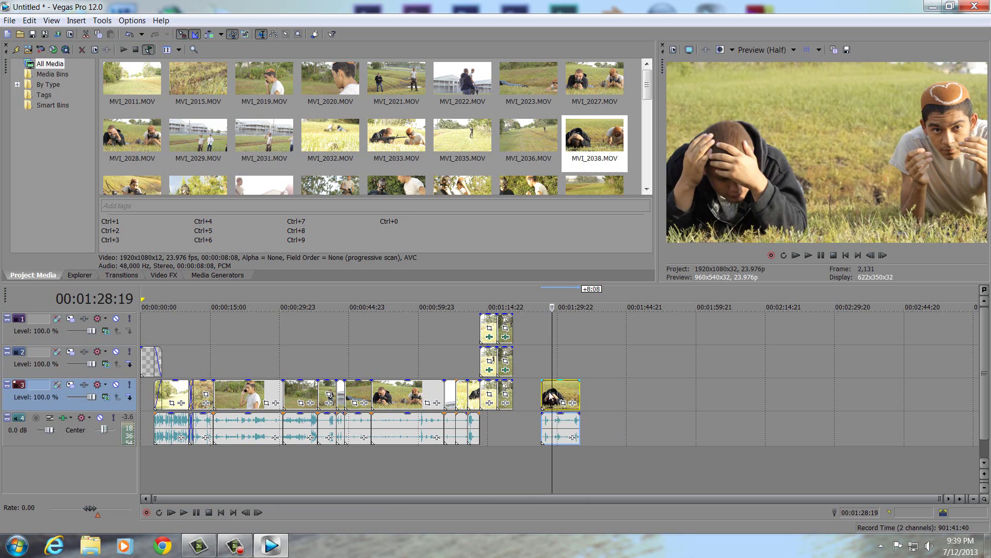
pyautogui.moveTo(542, 395)
pyautogui.mouseDown()
pyautogui.moveTo(551, 388)
pyautogui.moveTo(531, 388)
pyautogui.mouseUp()
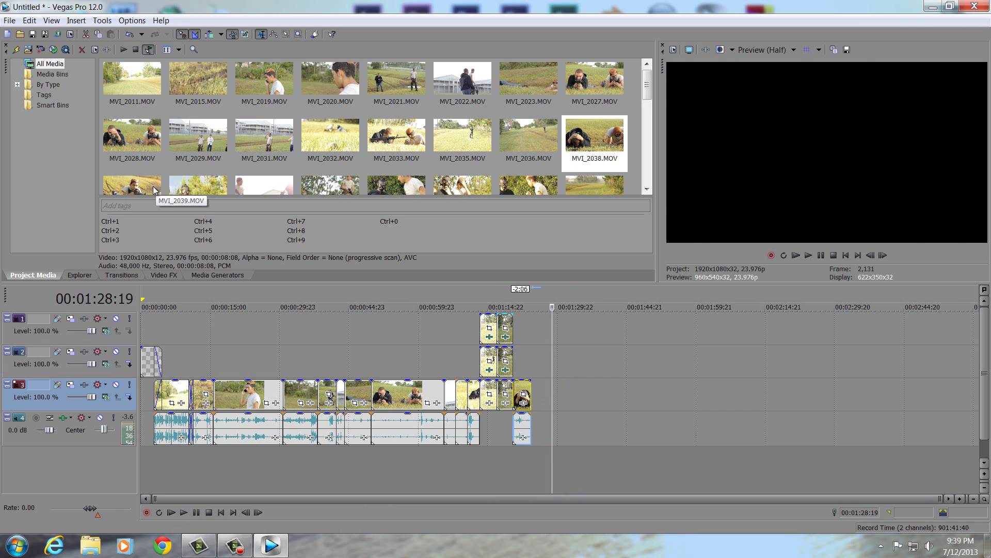
# - Add MVI_2039.MOV to tracks 3 and 4, trim about 10 seconds off its start and place it directly after the MVI_2038.MOV clip
pyautogui.moveTo(150, 186); pyautogui.dragTo(560, 416)
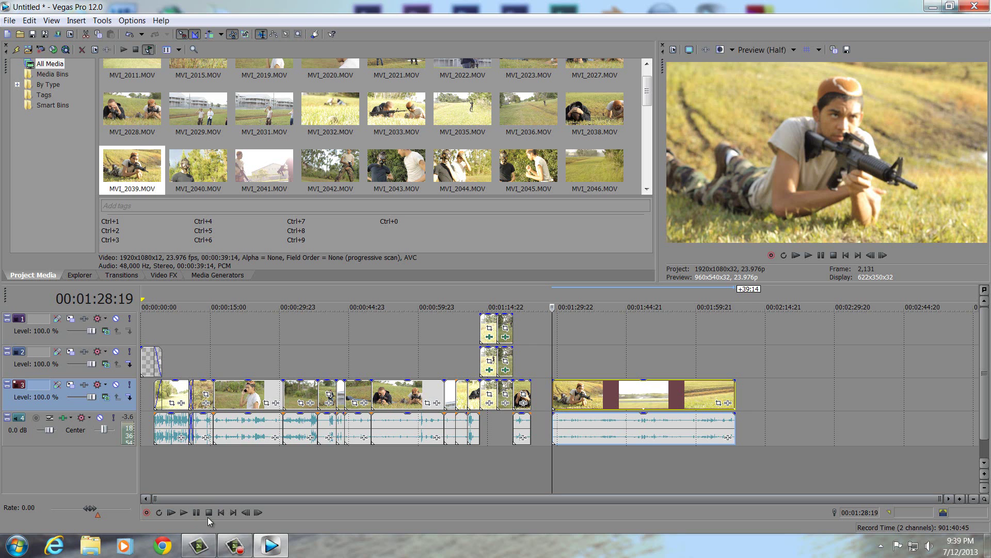
pyautogui.click(184, 512)
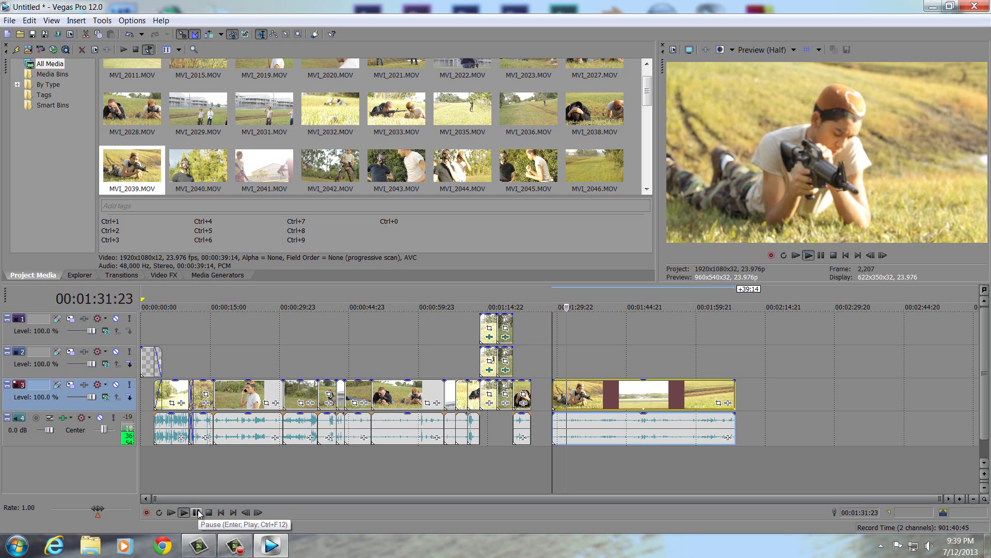
pyautogui.click(196, 512)
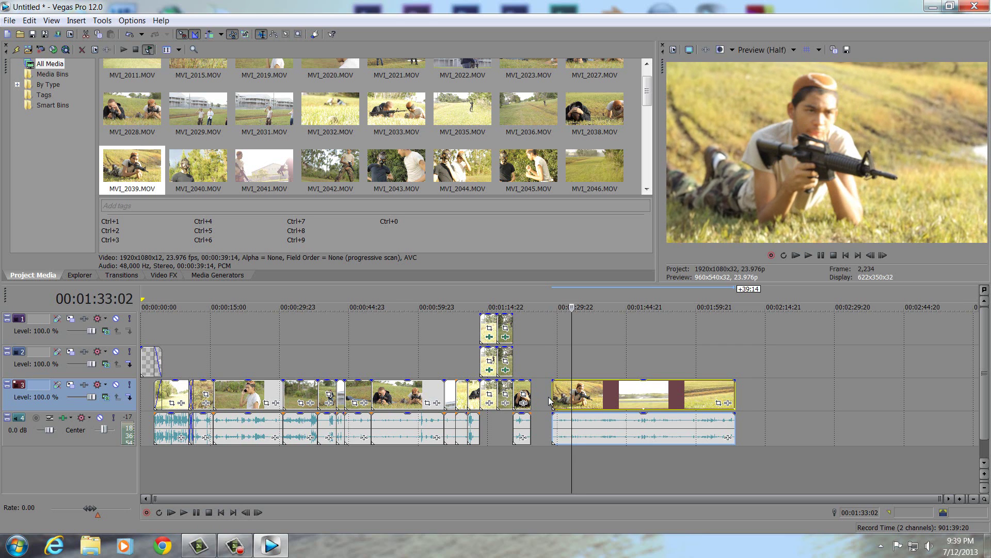
pyautogui.moveTo(552, 399); pyautogui.dragTo(599, 402)
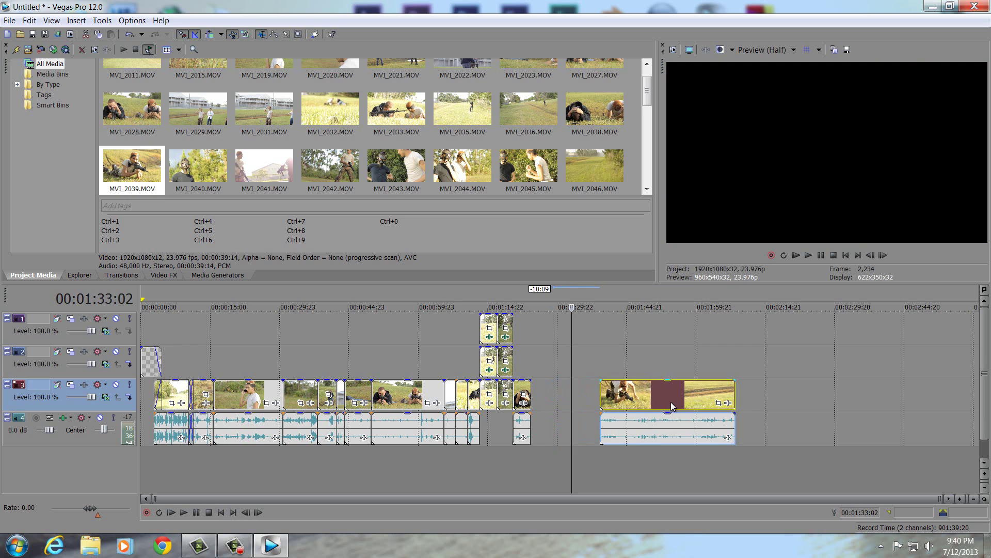
pyautogui.moveTo(673, 407); pyautogui.dragTo(592, 405)
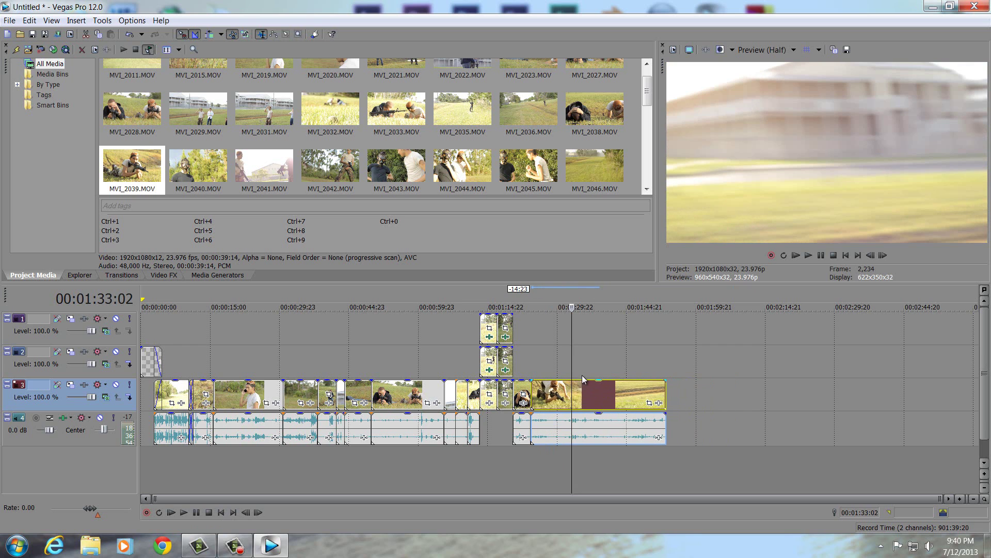
# - Trim the MVI_2039.MOV clip's start further to the 00:01:45:11 frame, close the gap after MVI_2038.MOV and shorten its end to 00:01:28:04
pyautogui.moveTo(573, 355); pyautogui.dragTo(629, 361)
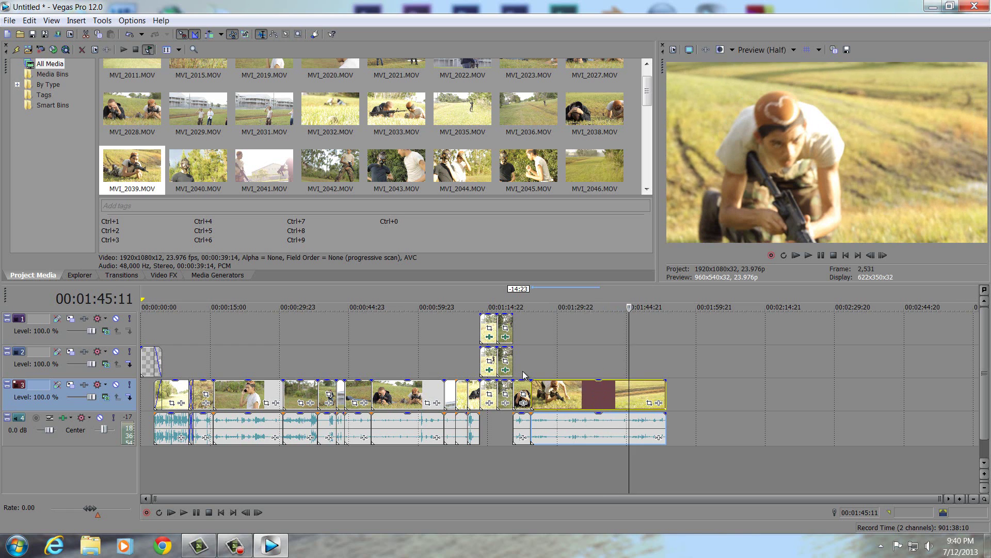
pyautogui.moveTo(533, 391)
pyautogui.mouseDown()
pyautogui.moveTo(640, 398)
pyautogui.moveTo(529, 399)
pyautogui.mouseUp()
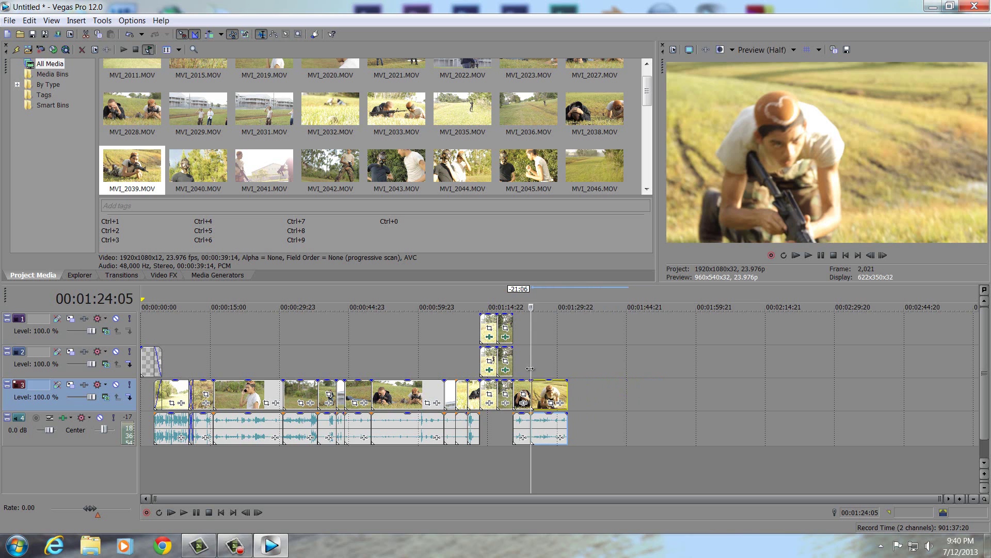
pyautogui.moveTo(530, 368); pyautogui.dragTo(550, 390)
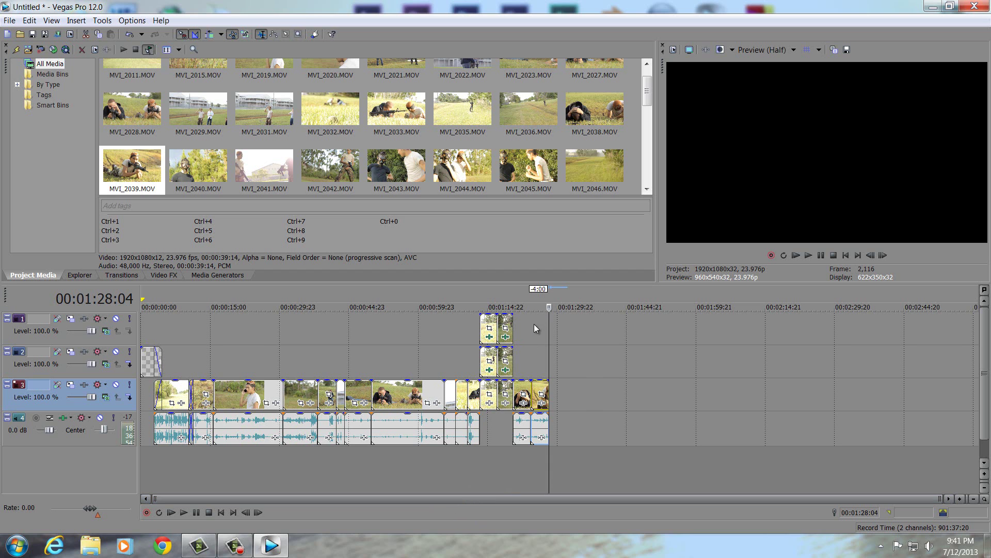
pyautogui.moveTo(546, 310); pyautogui.dragTo(531, 439)
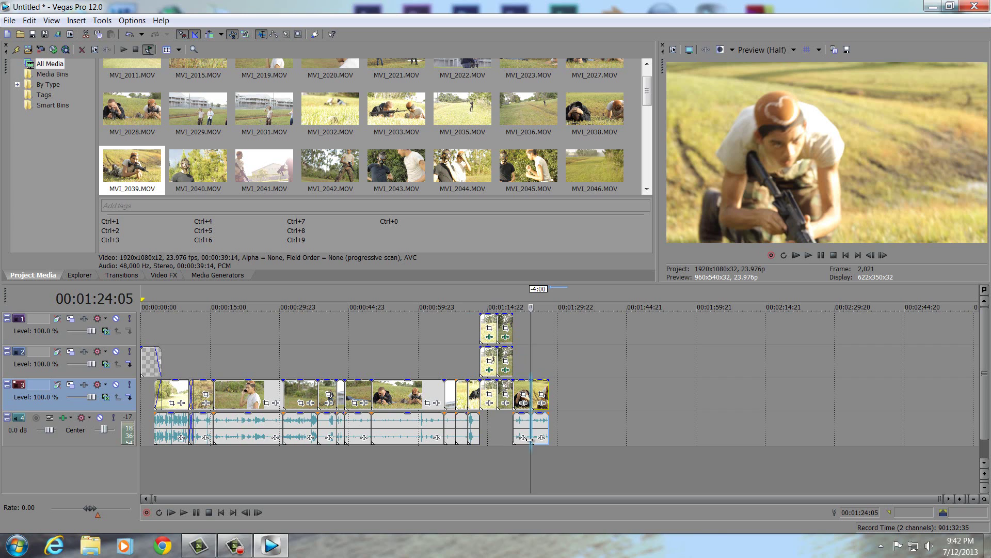